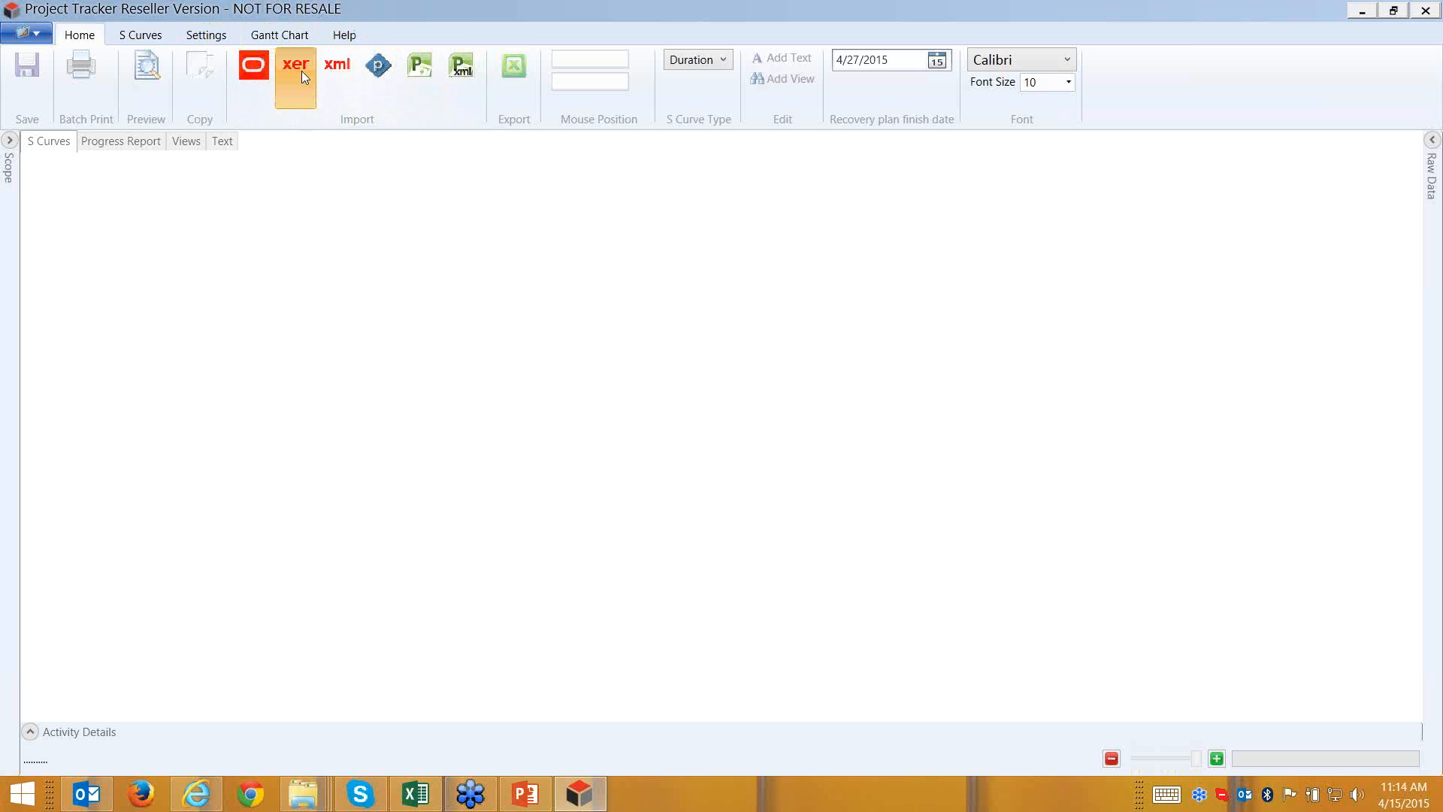
- Choose Project Tracker Example 030114 from Desktop\FND\03_PT\Primavera P6 Sample Project as the Primavera XER project file and try to import it
{"action": "left_click", "coordinate": [300, 71]}
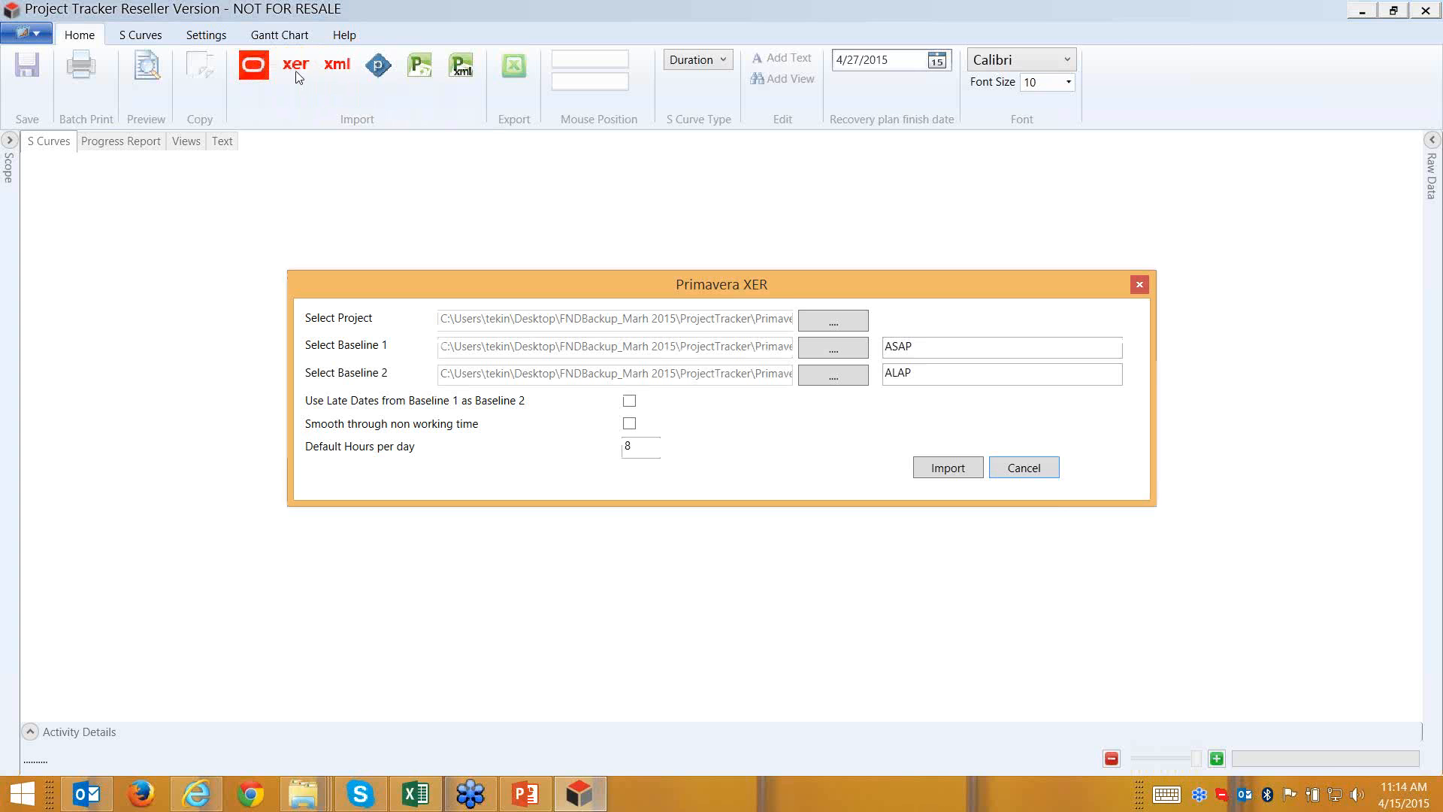
{"action": "left_click", "coordinate": [832, 321]}
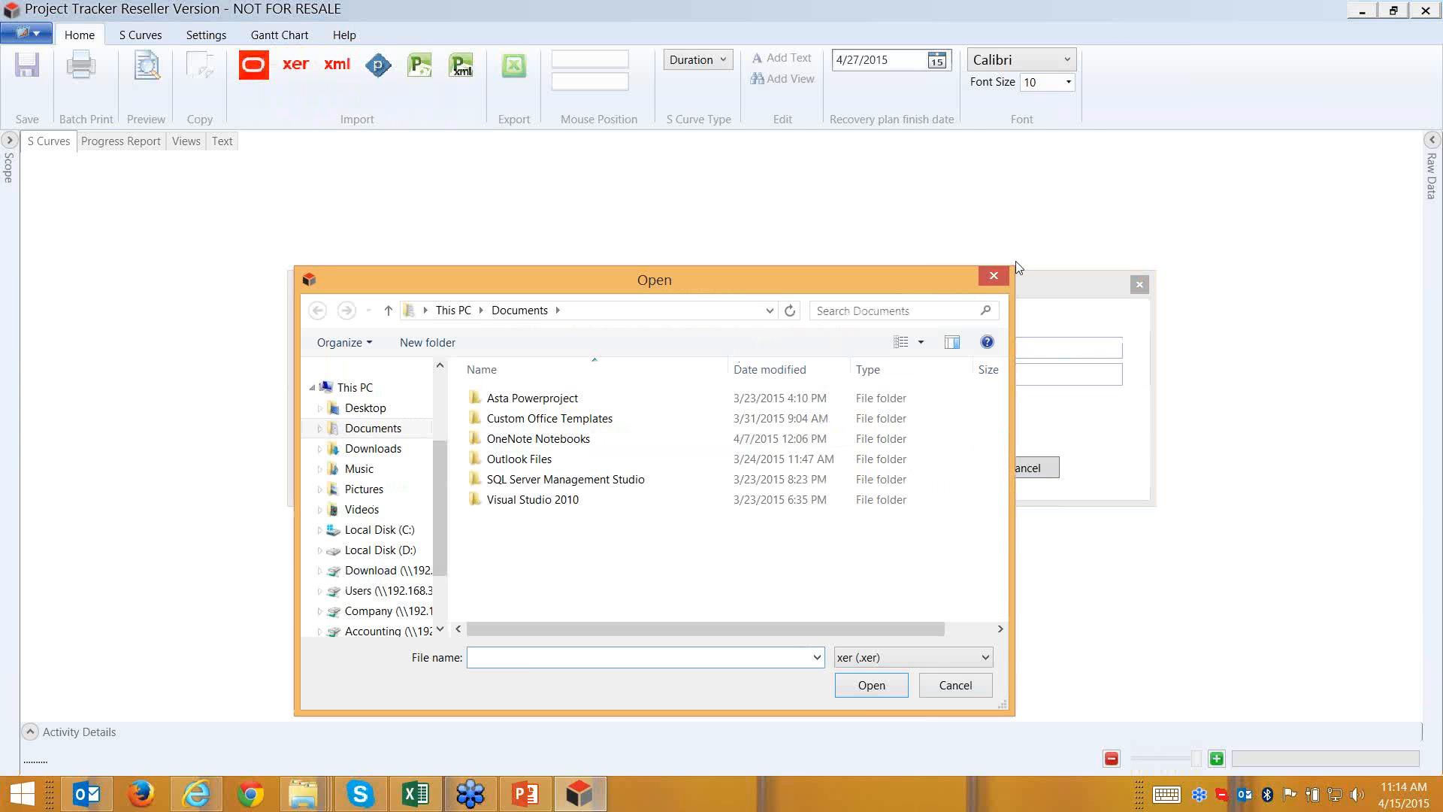
{"action": "left_click", "coordinate": [993, 275]}
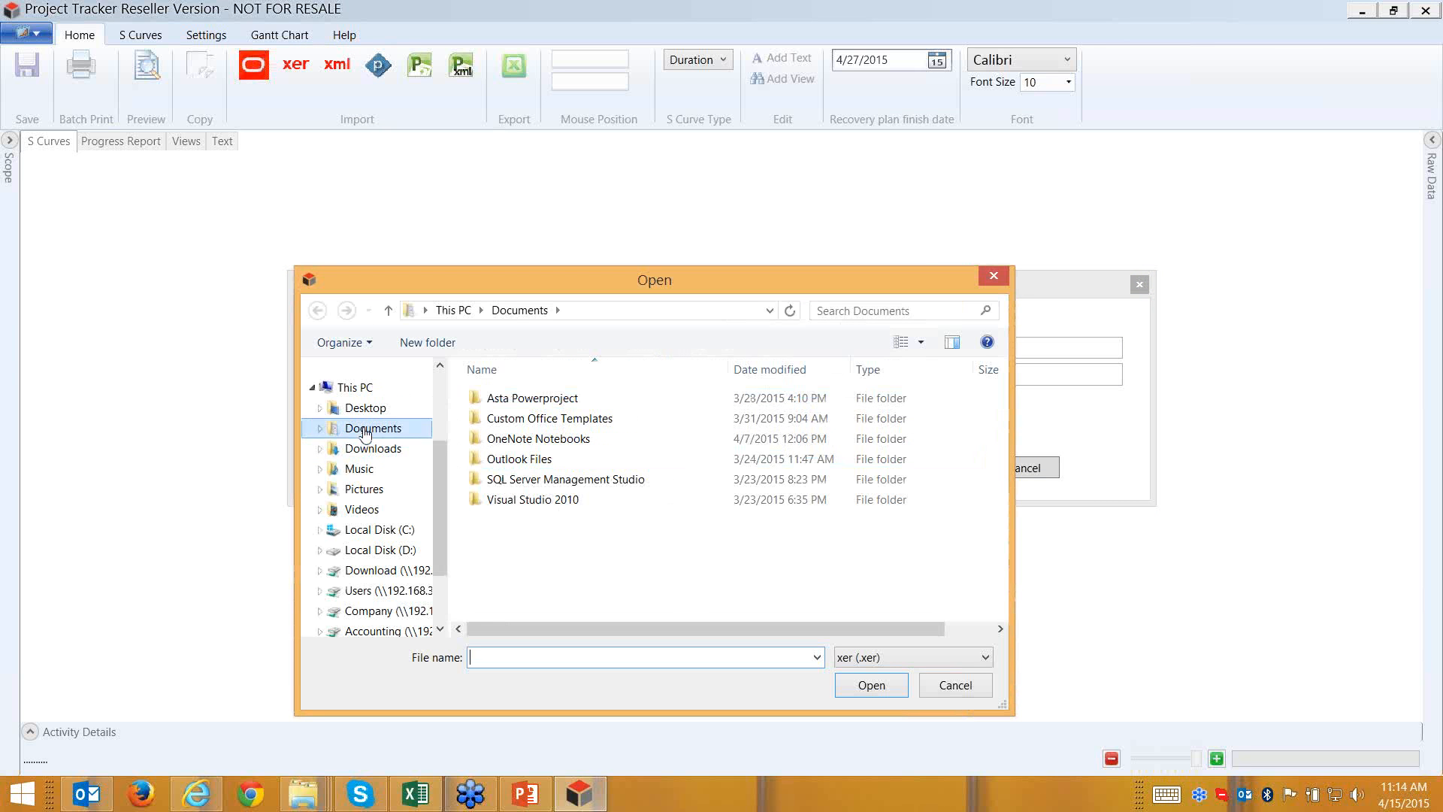
{"action": "left_click", "coordinate": [354, 387]}
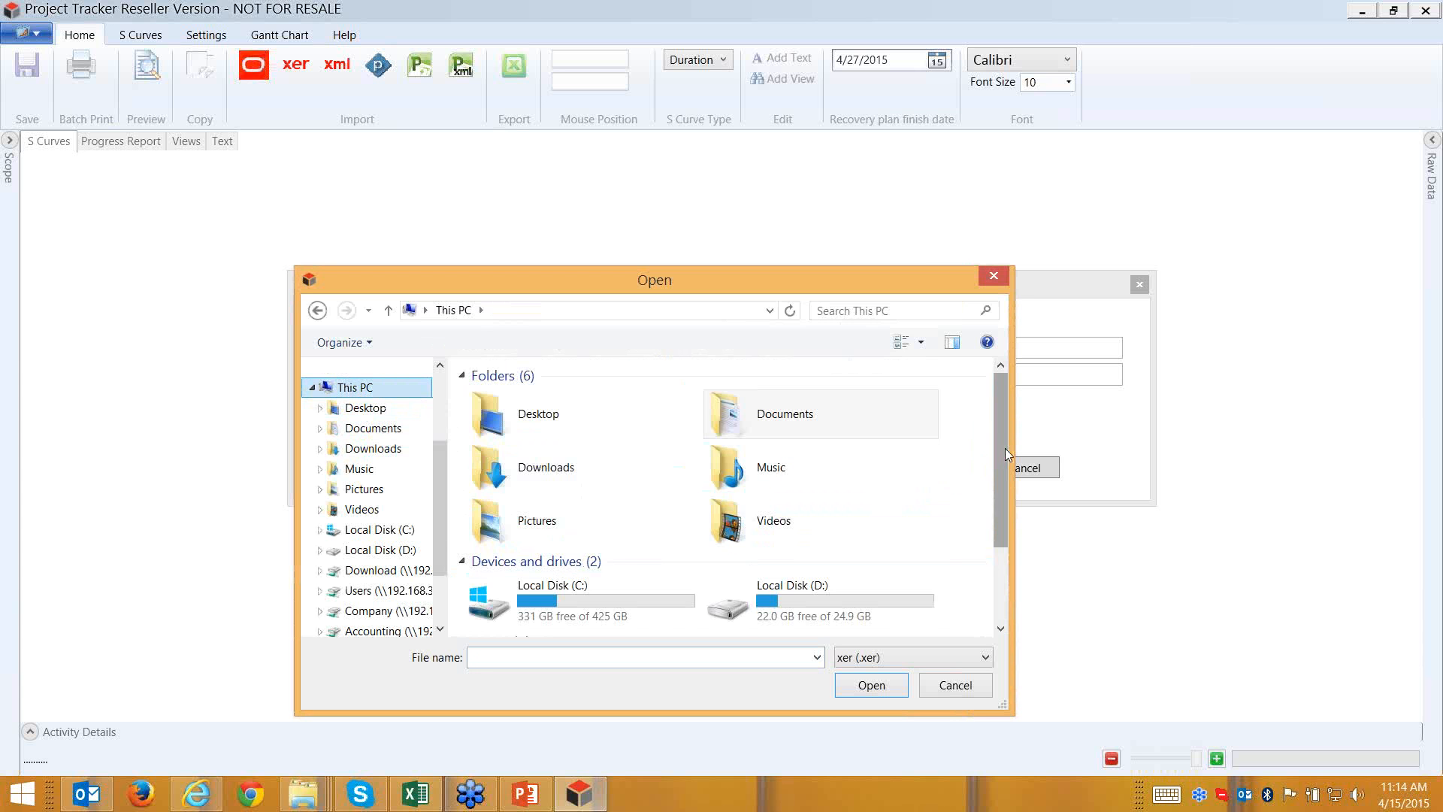
{"action": "left_click_drag", "start_coordinate": [1006, 450], "coordinate": [1019, 359]}
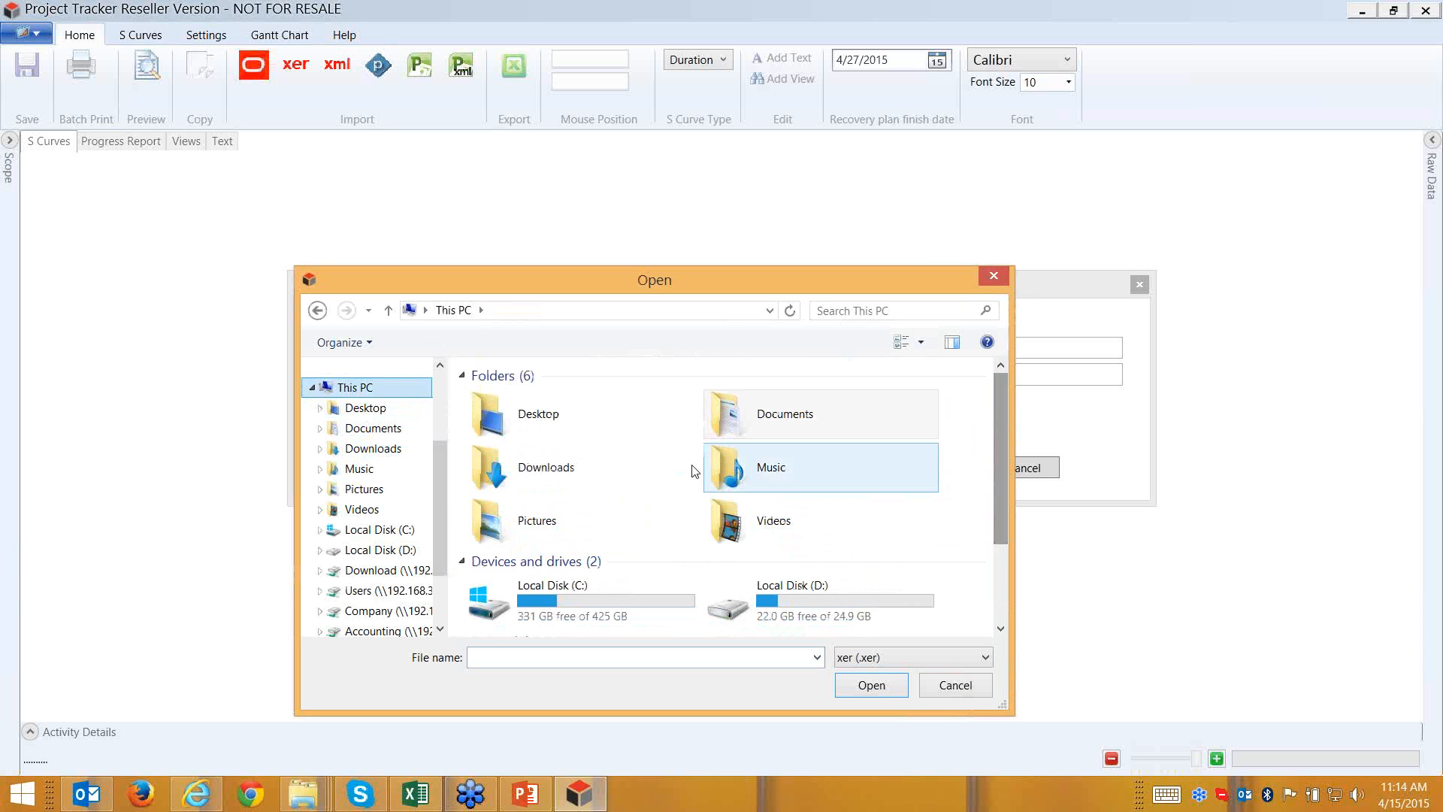
{"action": "double_click", "coordinate": [557, 422]}
{"action": "left_click", "coordinate": [509, 426]}
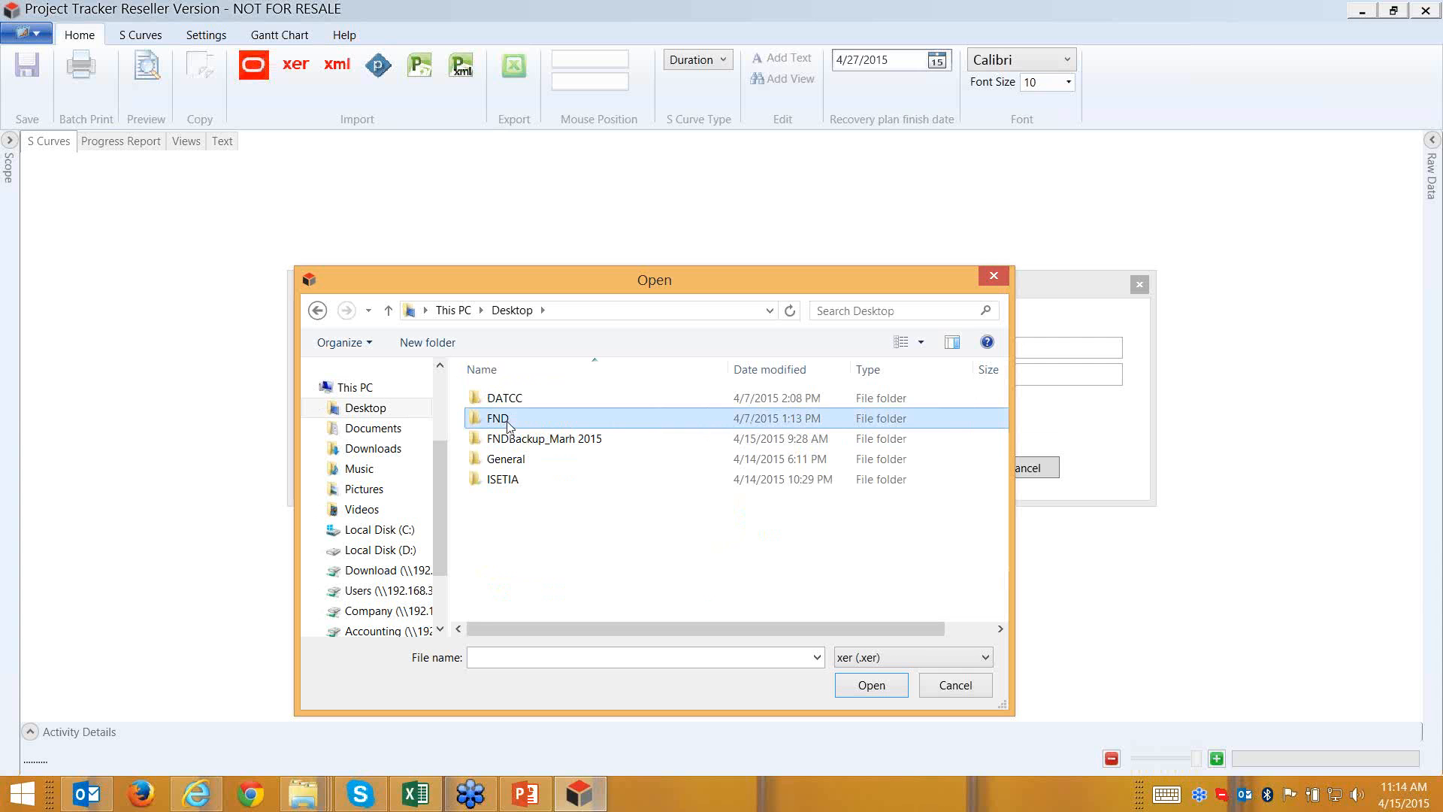
{"action": "double_click", "coordinate": [509, 425]}
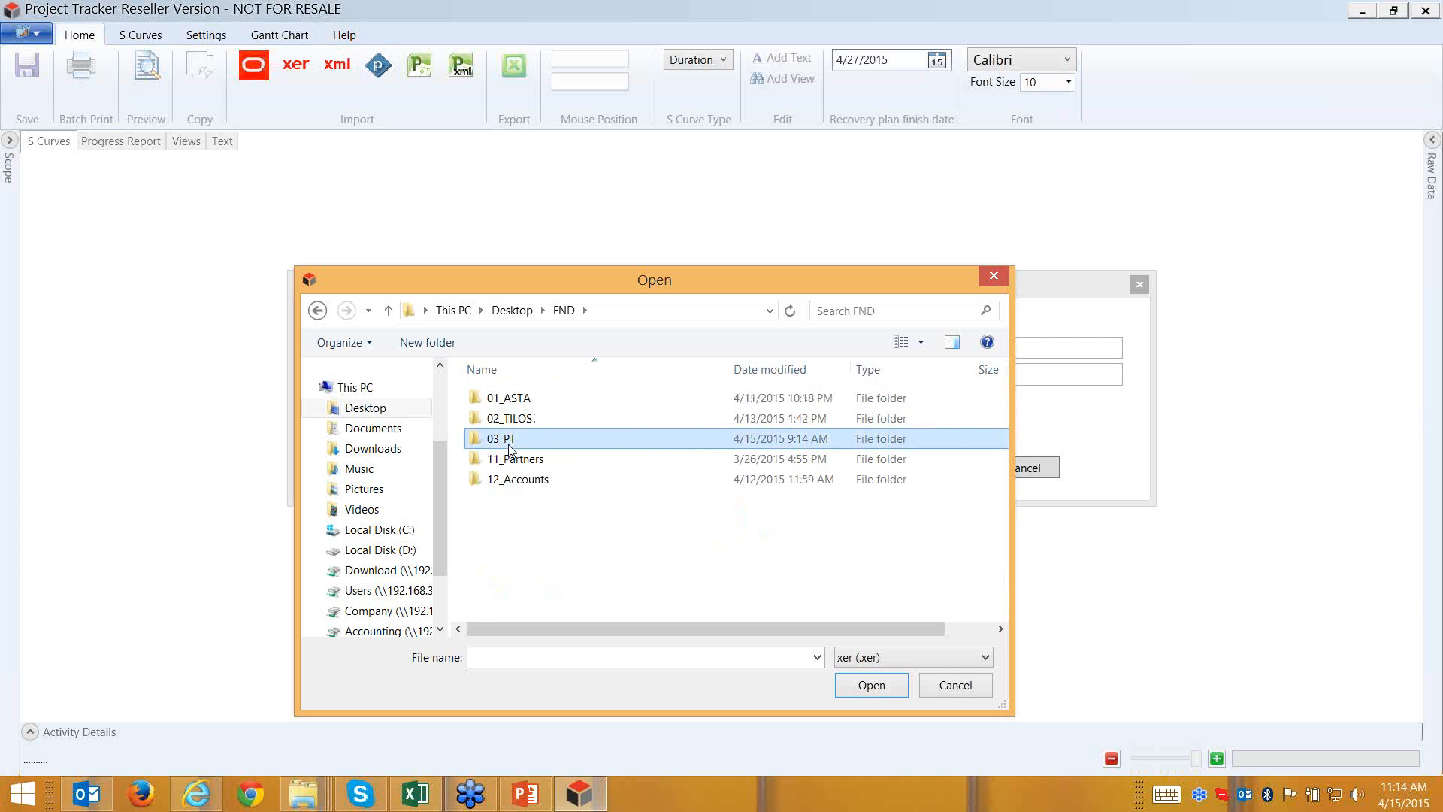
{"action": "double_click", "coordinate": [508, 442]}
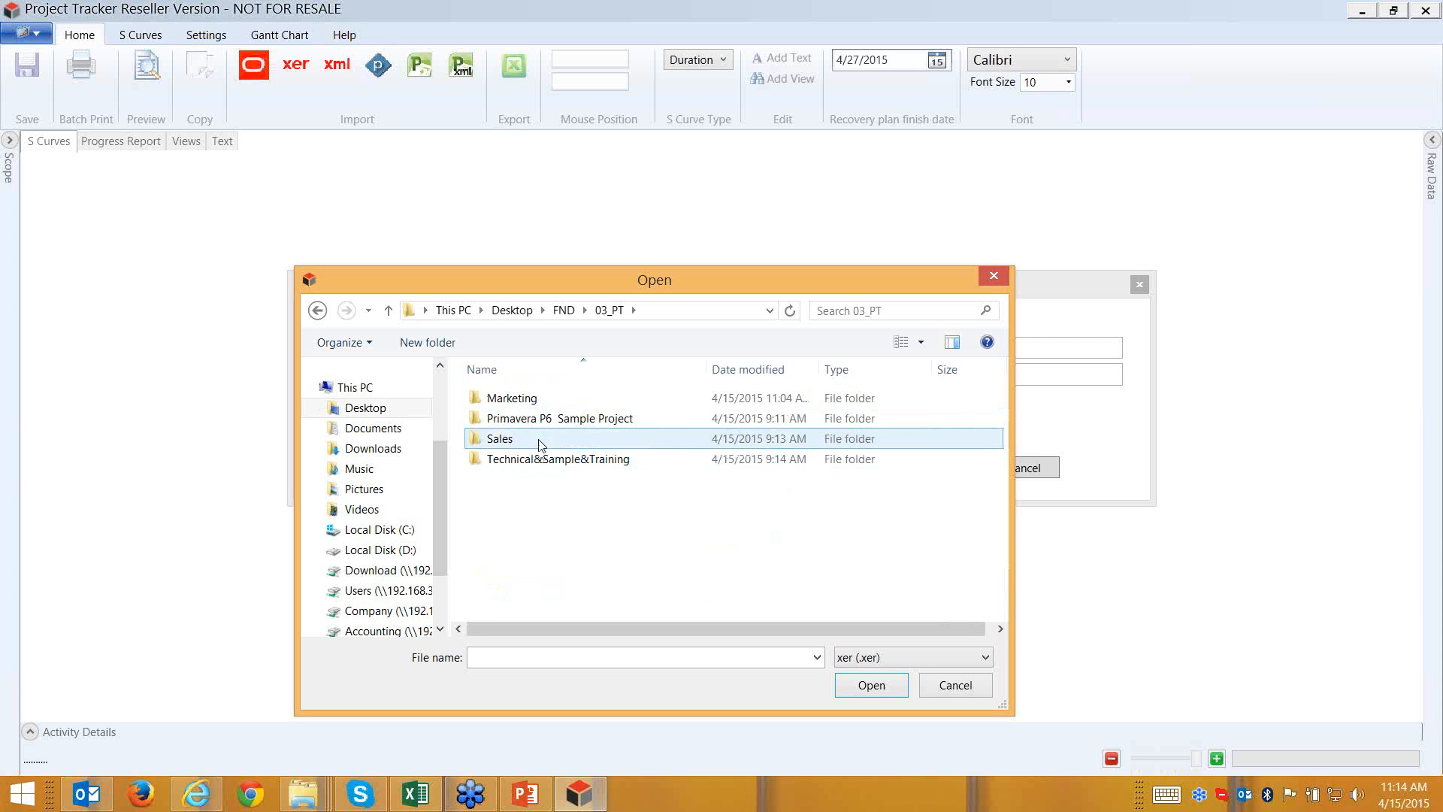
{"action": "double_click", "coordinate": [538, 418]}
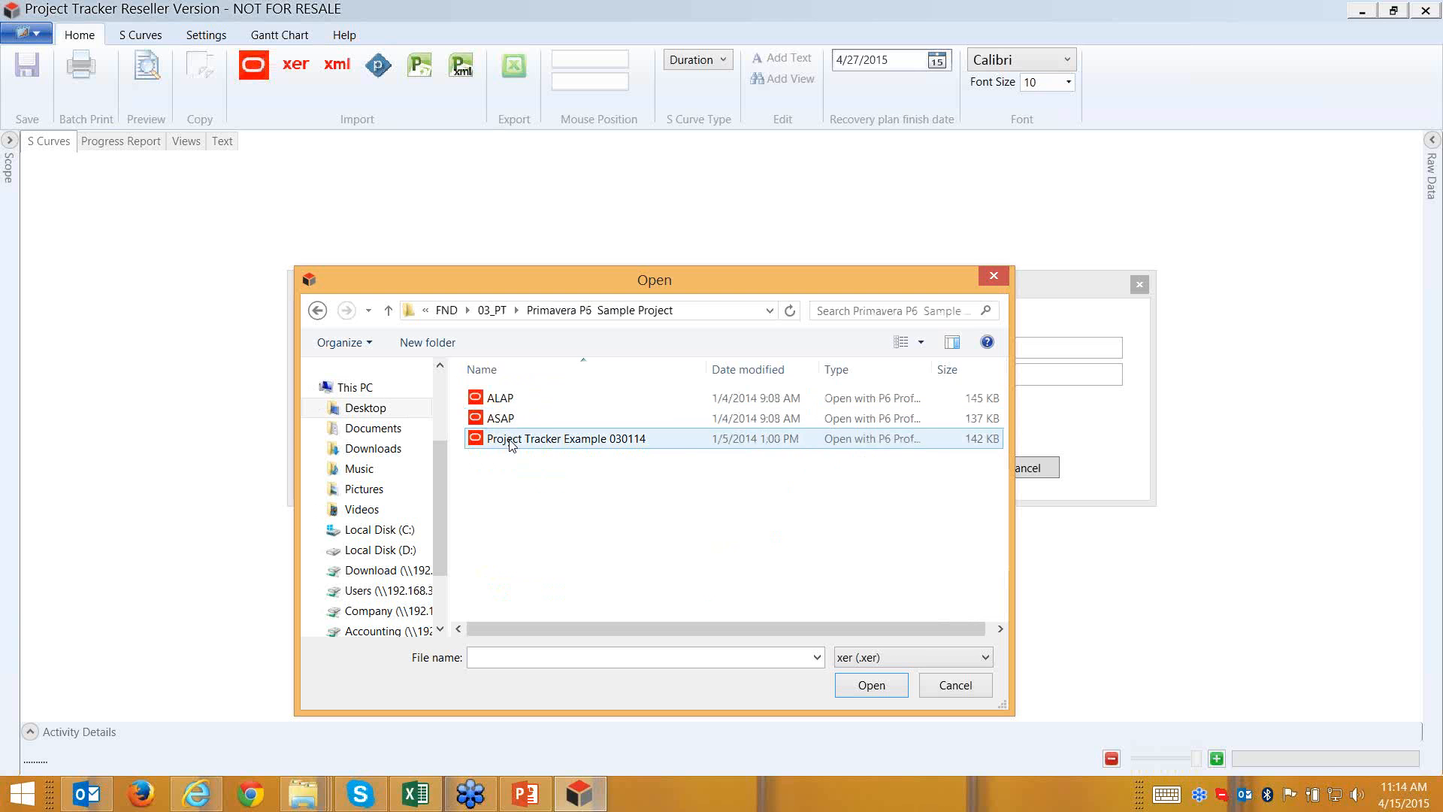
{"action": "left_click", "coordinate": [511, 439]}
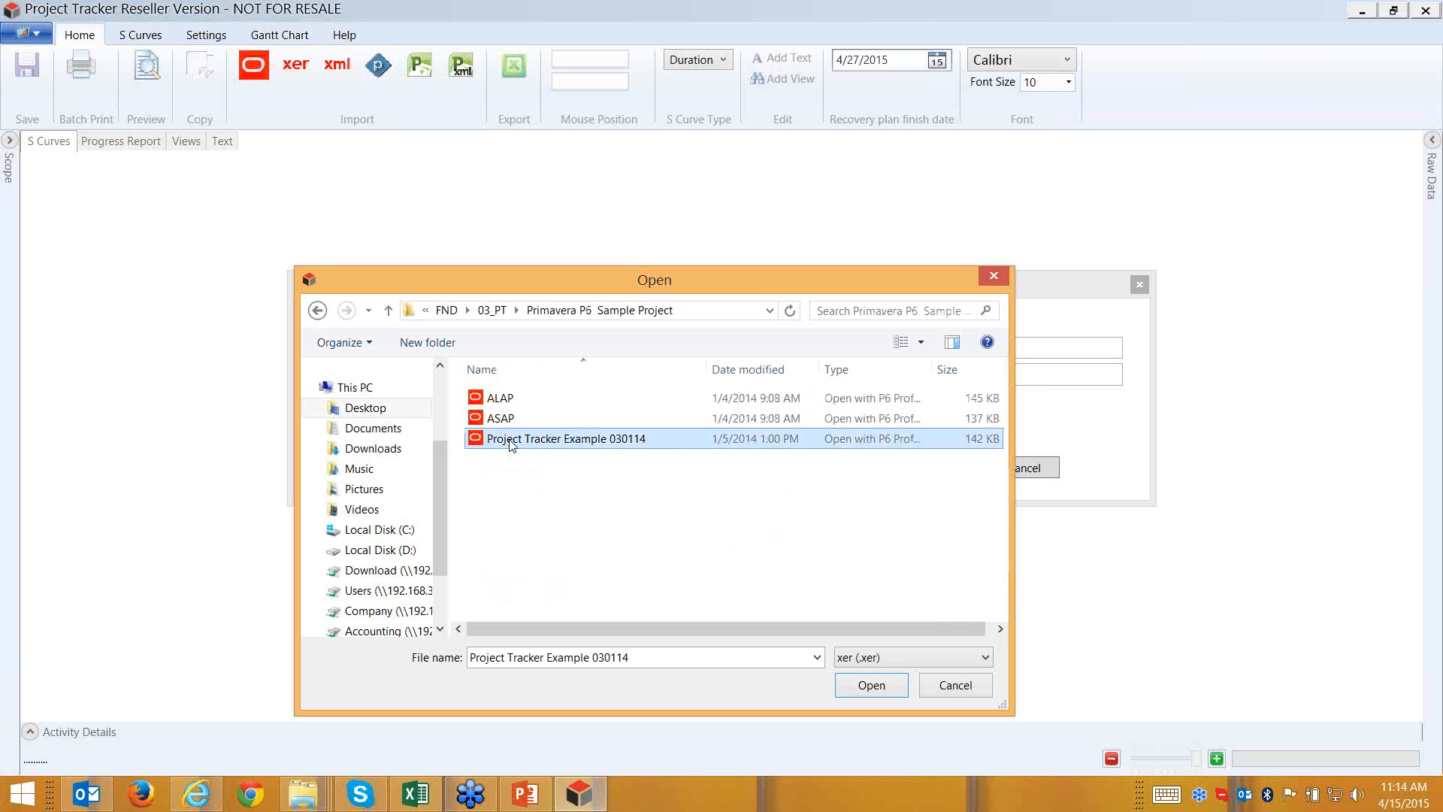
{"action": "left_click", "coordinate": [870, 685]}
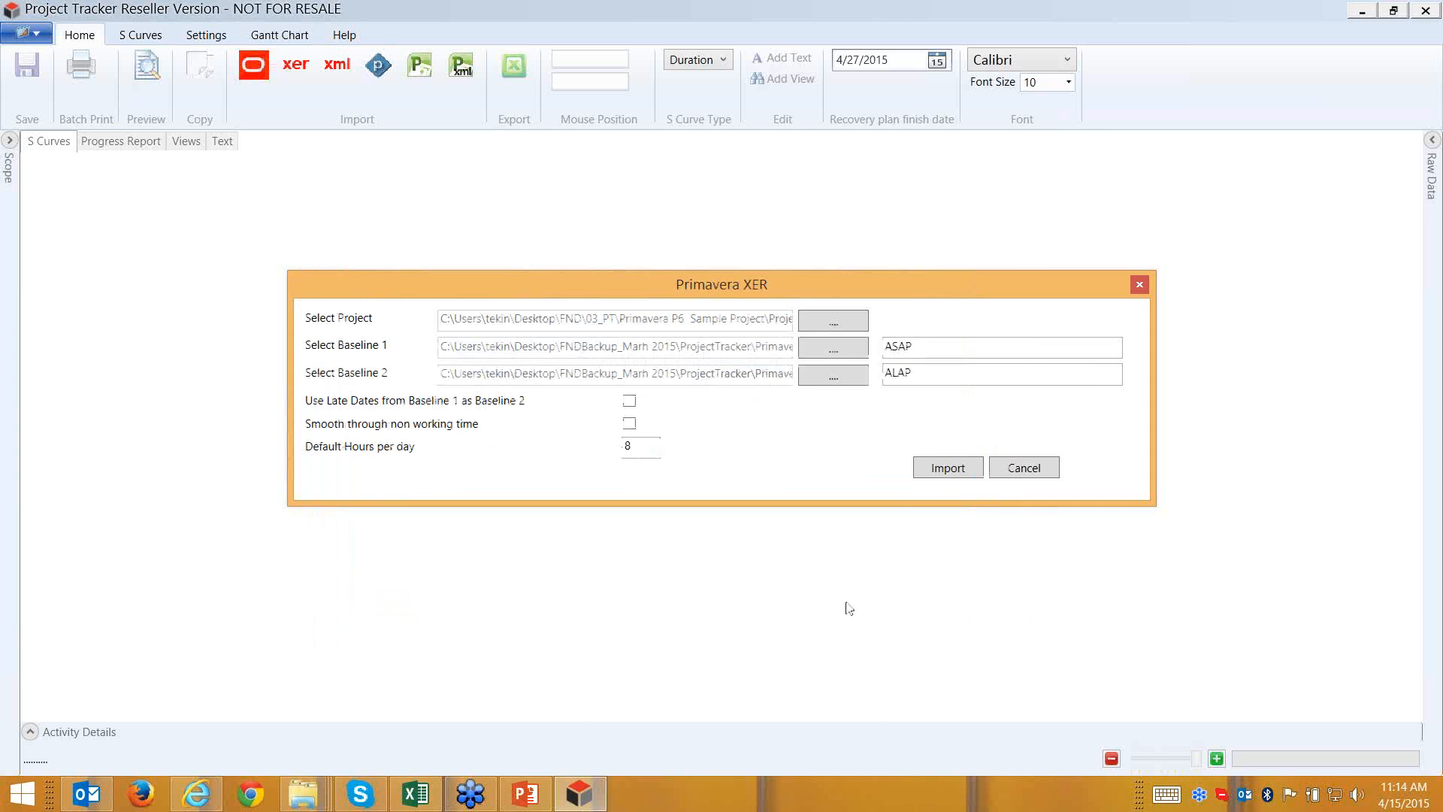
{"action": "left_click", "coordinate": [949, 468]}
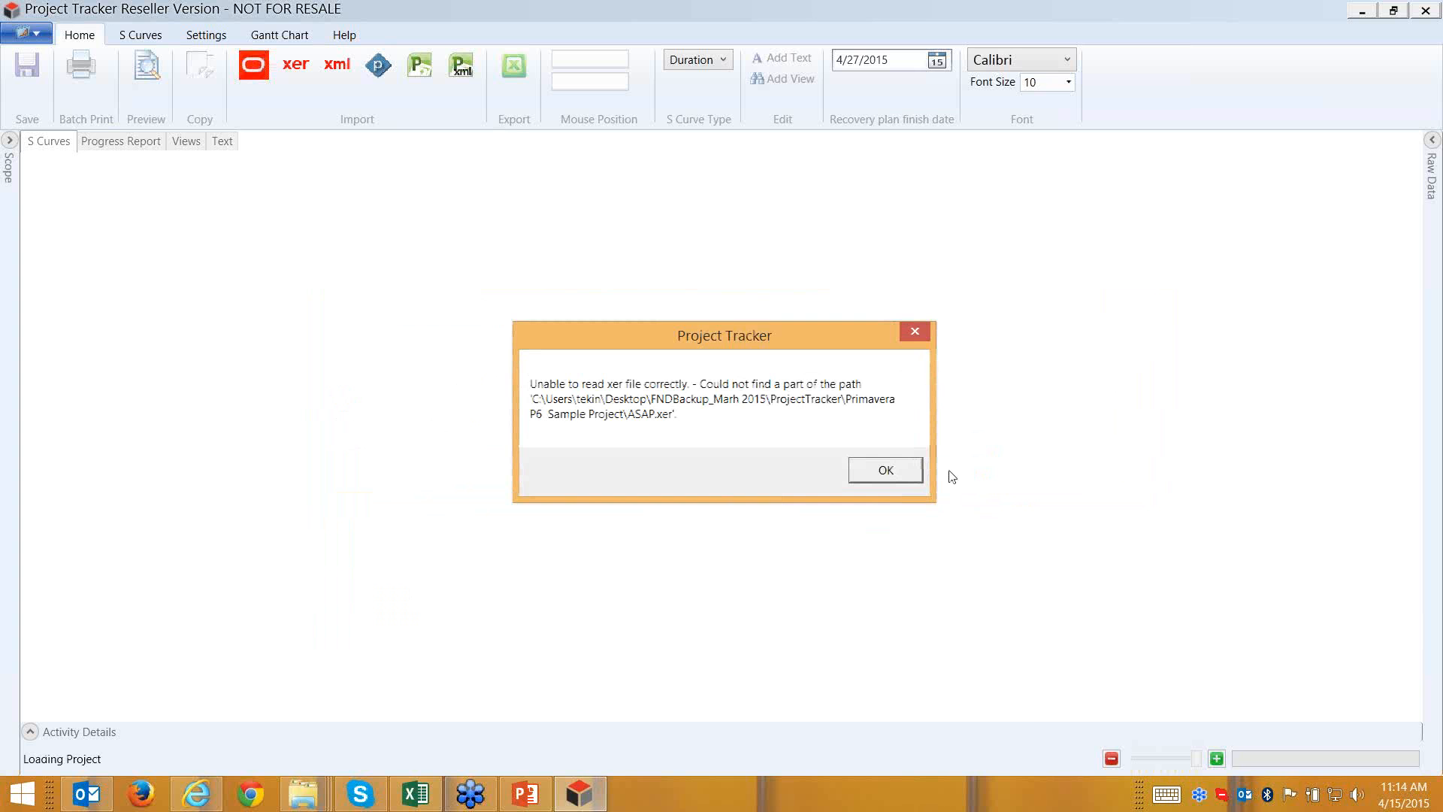
{"action": "left_click", "coordinate": [886, 472]}
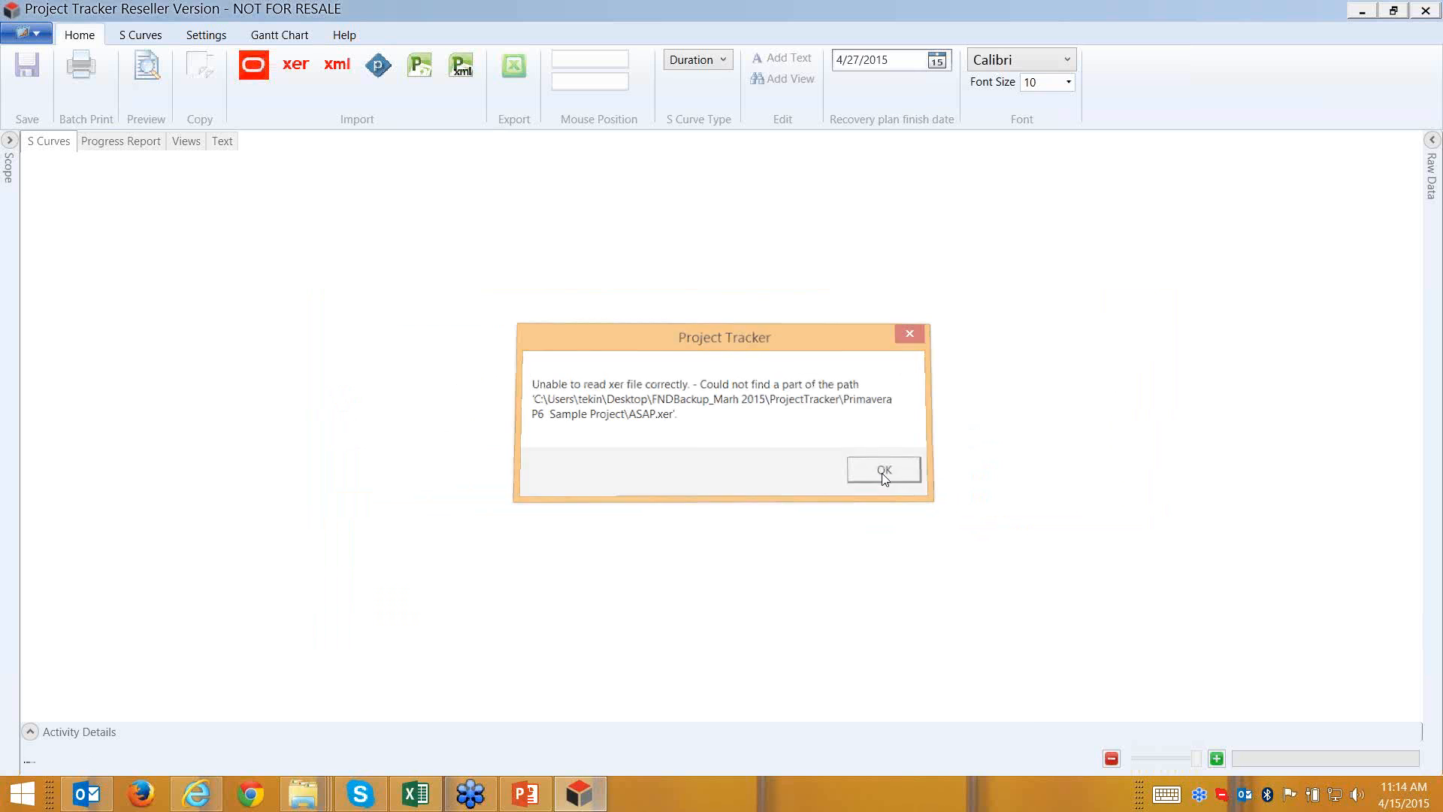
- Reopen the Primavera XER import and choose the ASAP file from the Primavera P6 Sample Project folder as Baseline 1
{"action": "left_click", "coordinate": [291, 74]}
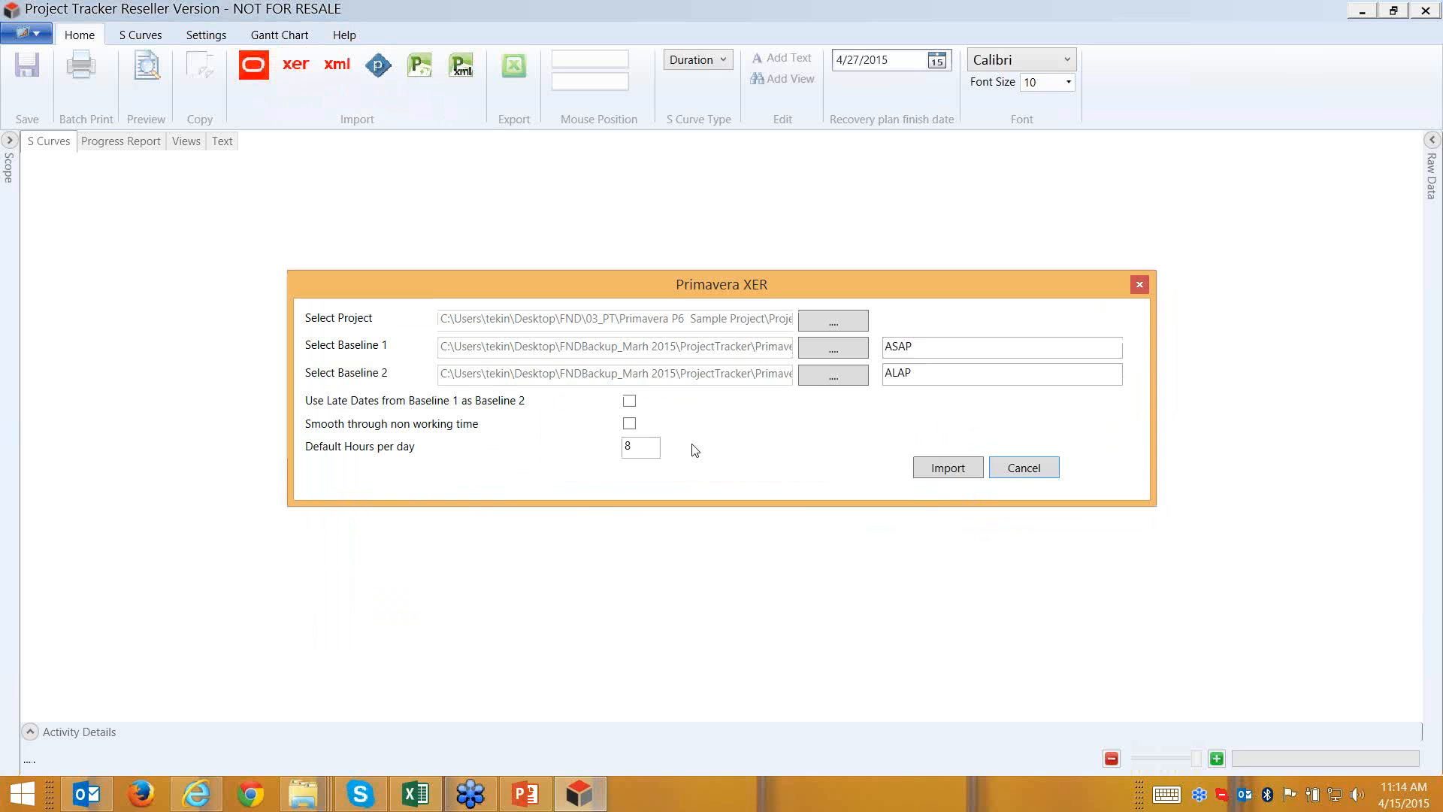
{"action": "left_click", "coordinate": [838, 358]}
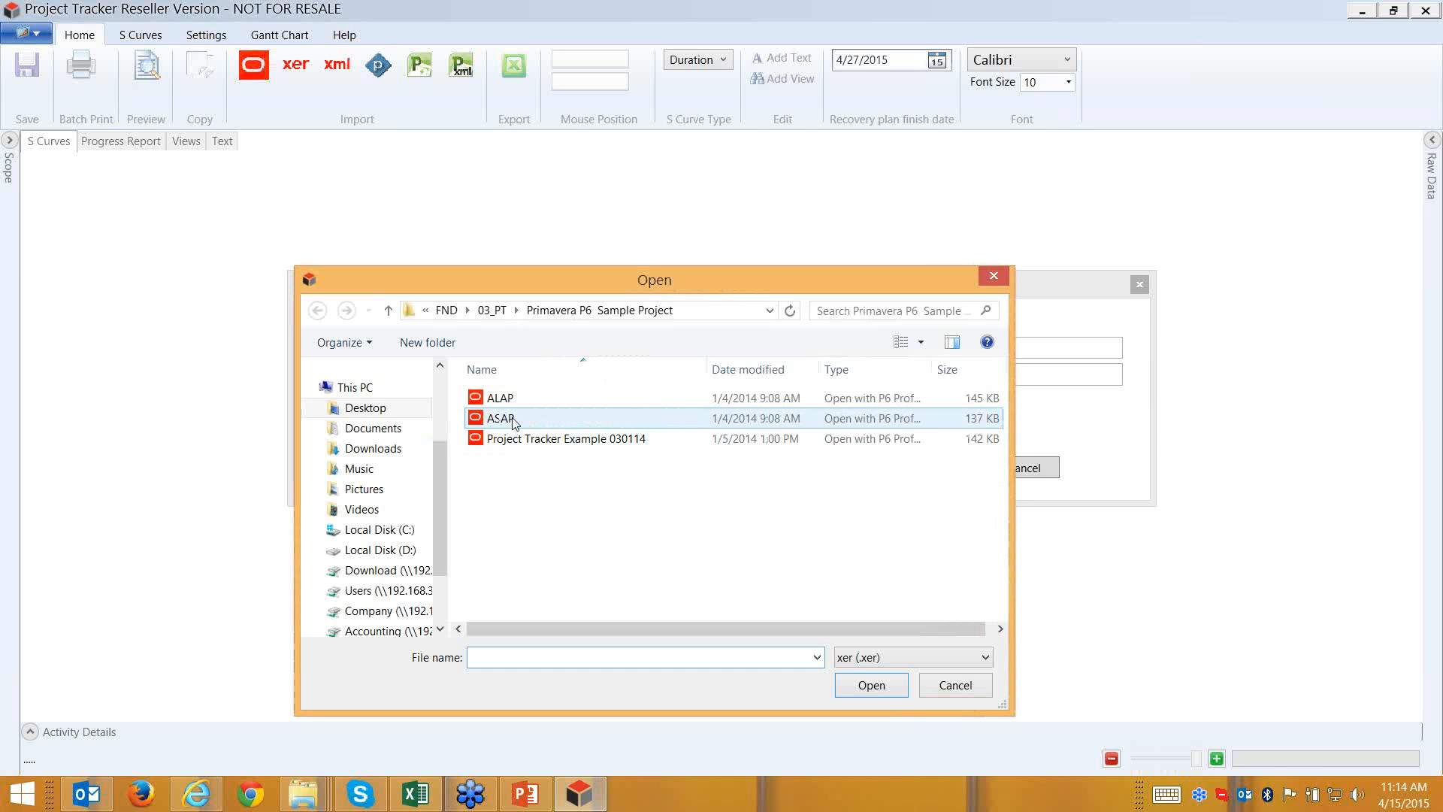
{"action": "left_click", "coordinate": [514, 420]}
{"action": "left_click", "coordinate": [885, 687]}
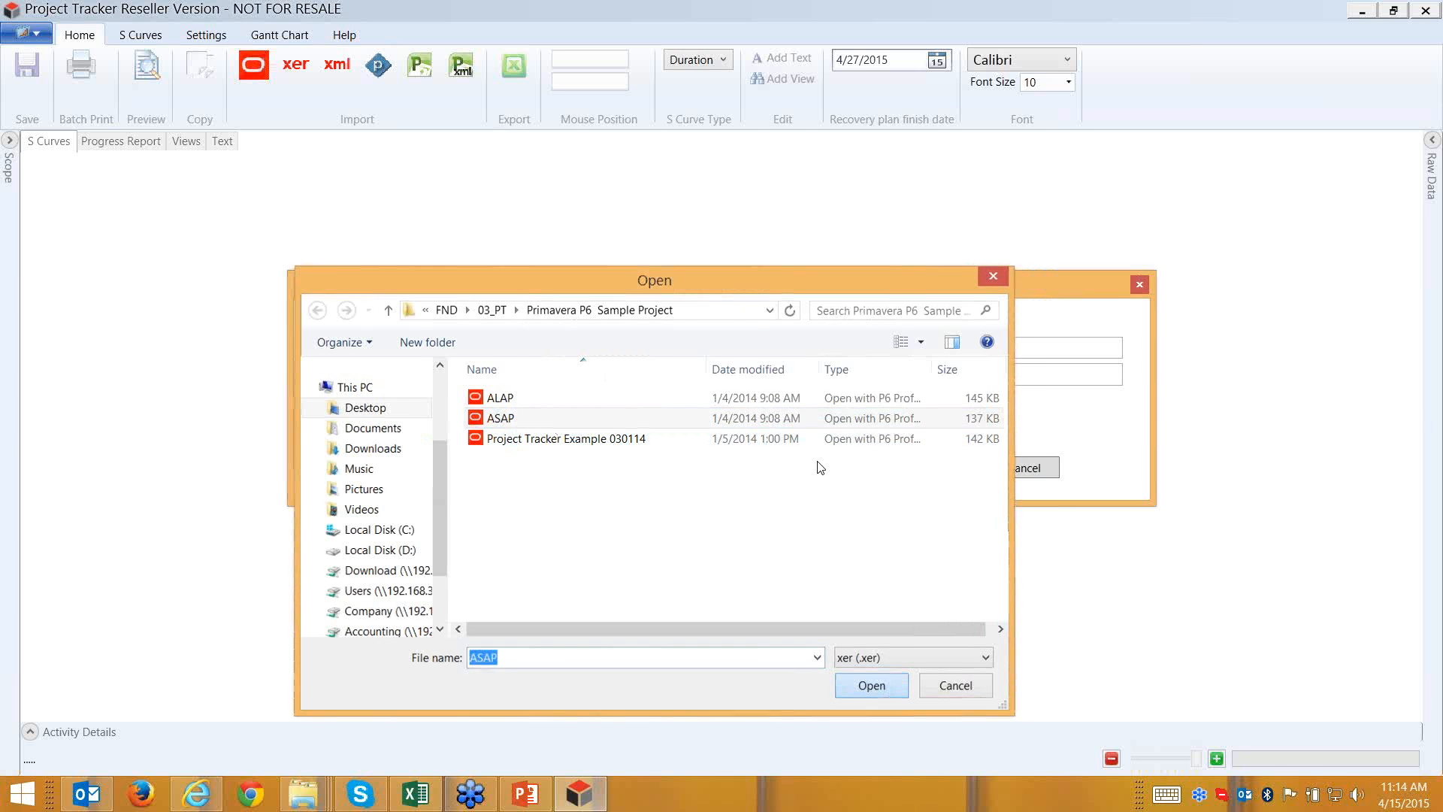
- Choose the ALAP file as Baseline 2 and import the project with both baselines
{"action": "left_click", "coordinate": [827, 380]}
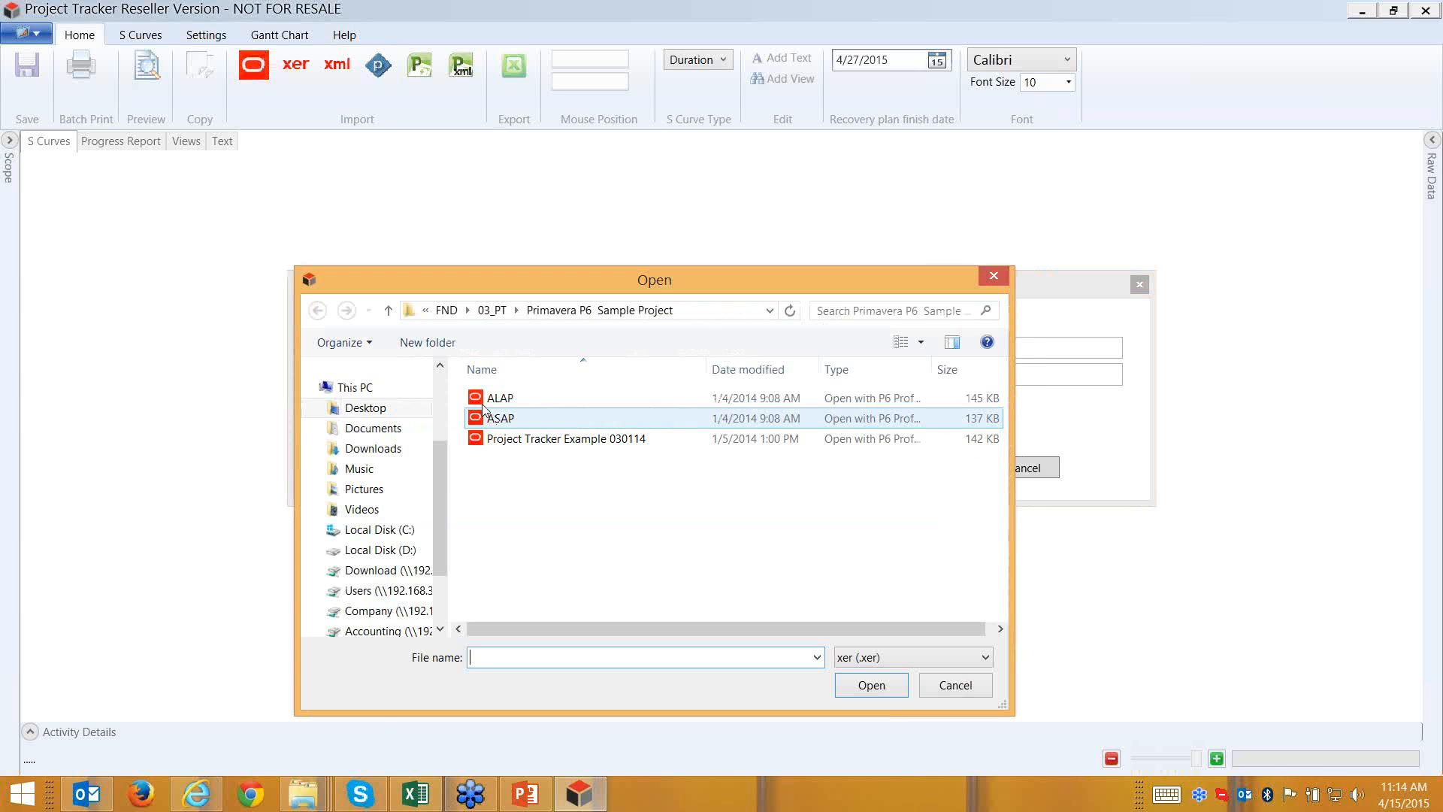
{"action": "left_click", "coordinate": [496, 399]}
{"action": "left_click", "coordinate": [876, 684]}
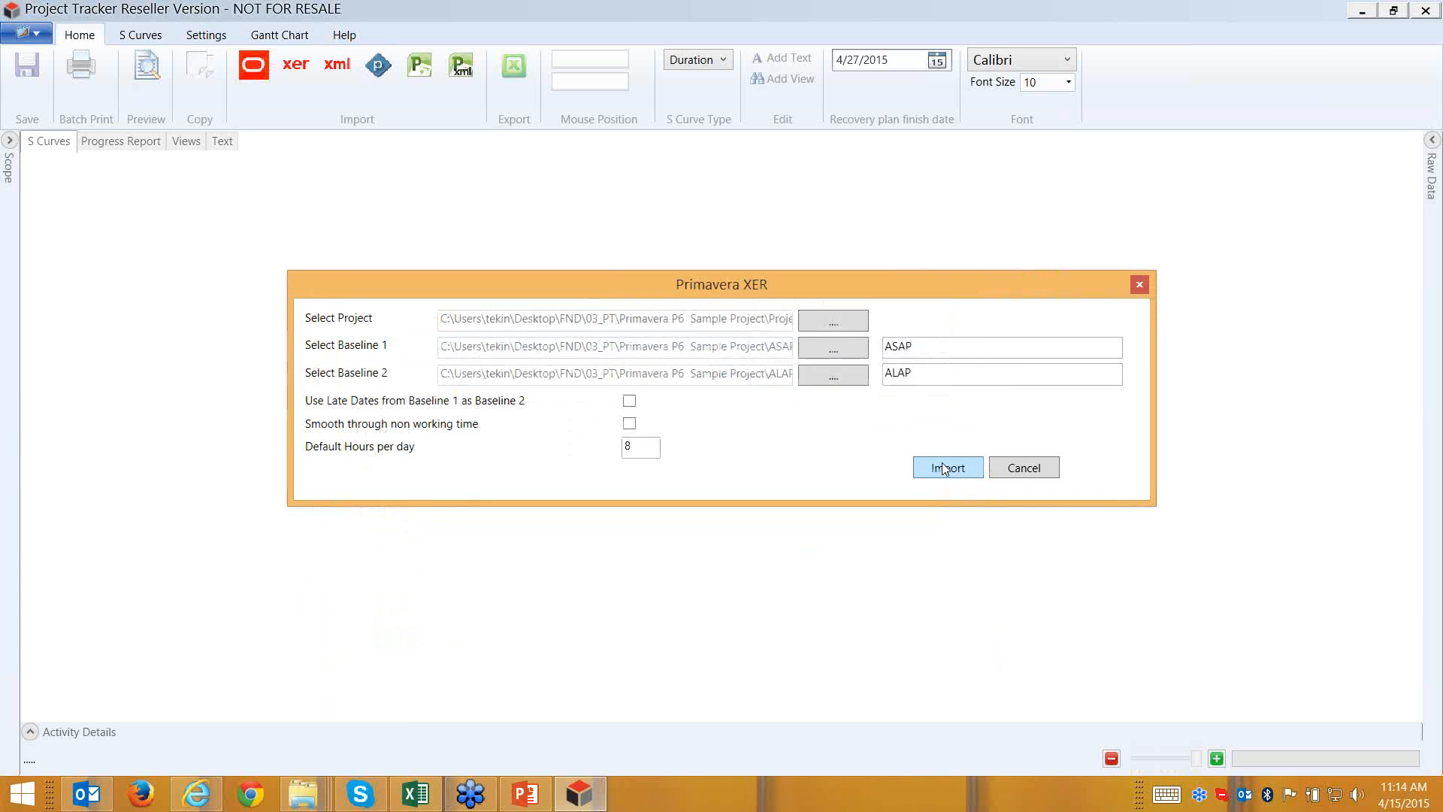
{"action": "left_click", "coordinate": [944, 469]}
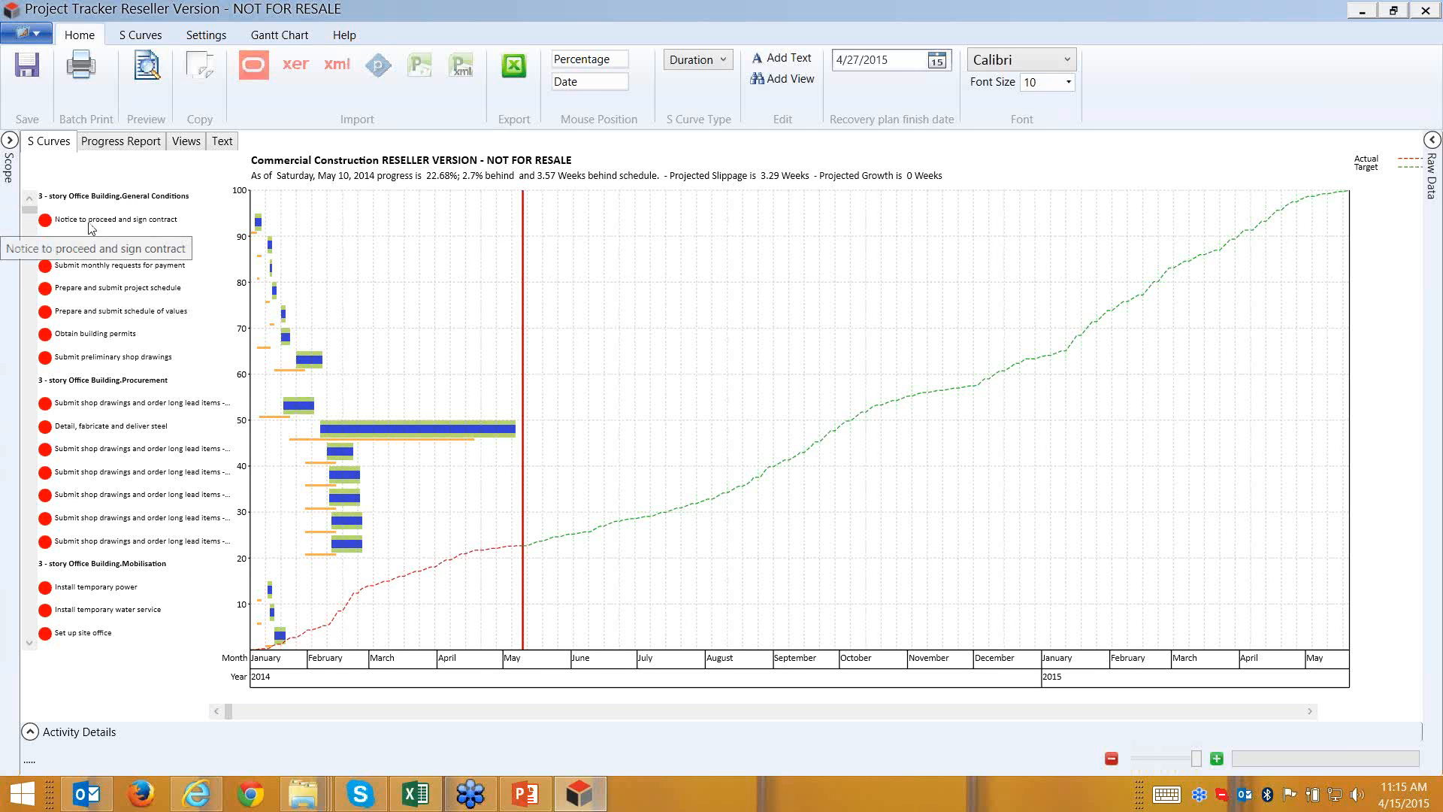
- Examine the activity status markers and Gantt bars from General Conditions through Procurement, Mobilisation and Site Set Up to Foundations
{"action": "left_click", "coordinate": [50, 221]}
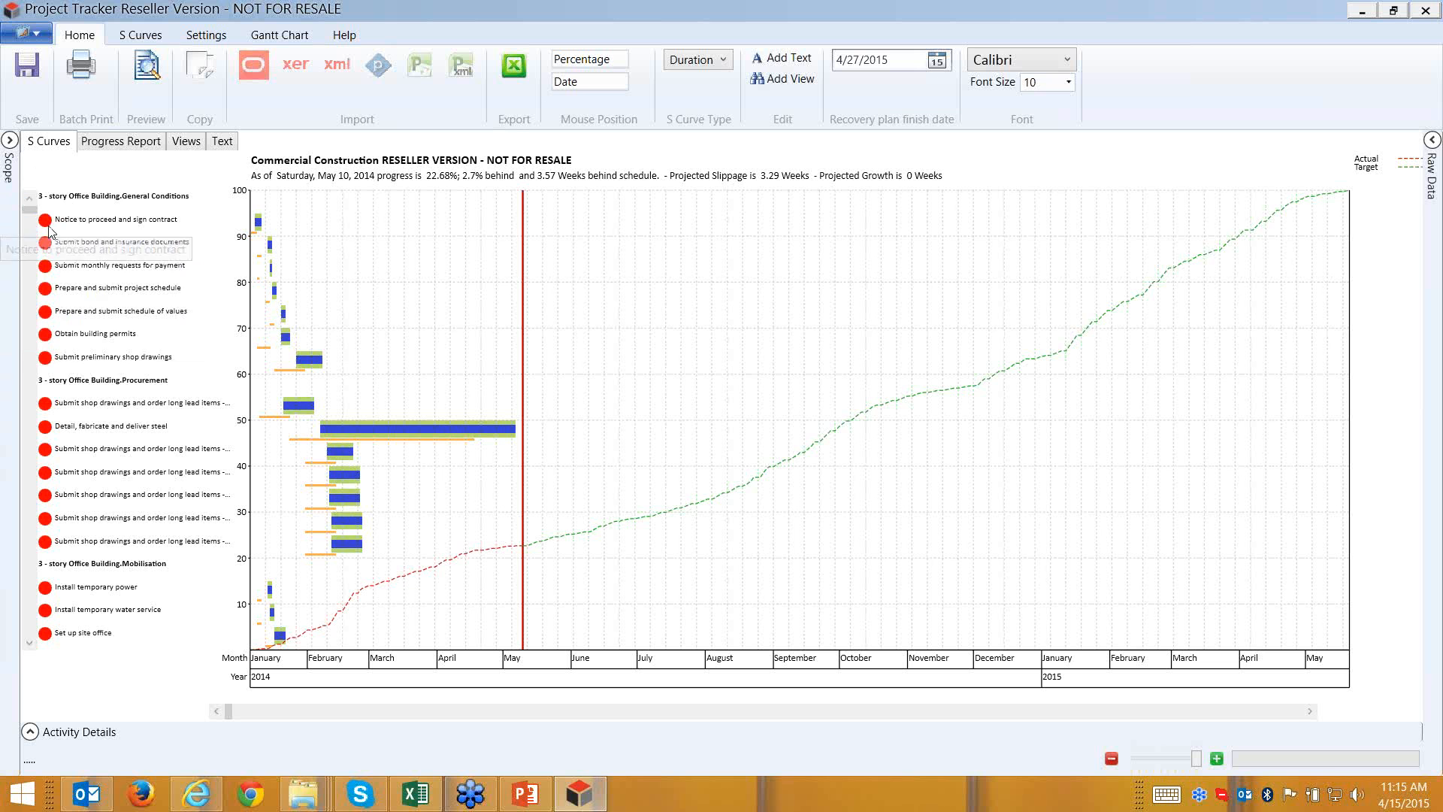
{"action": "mouse_move", "coordinate": [48, 230]}
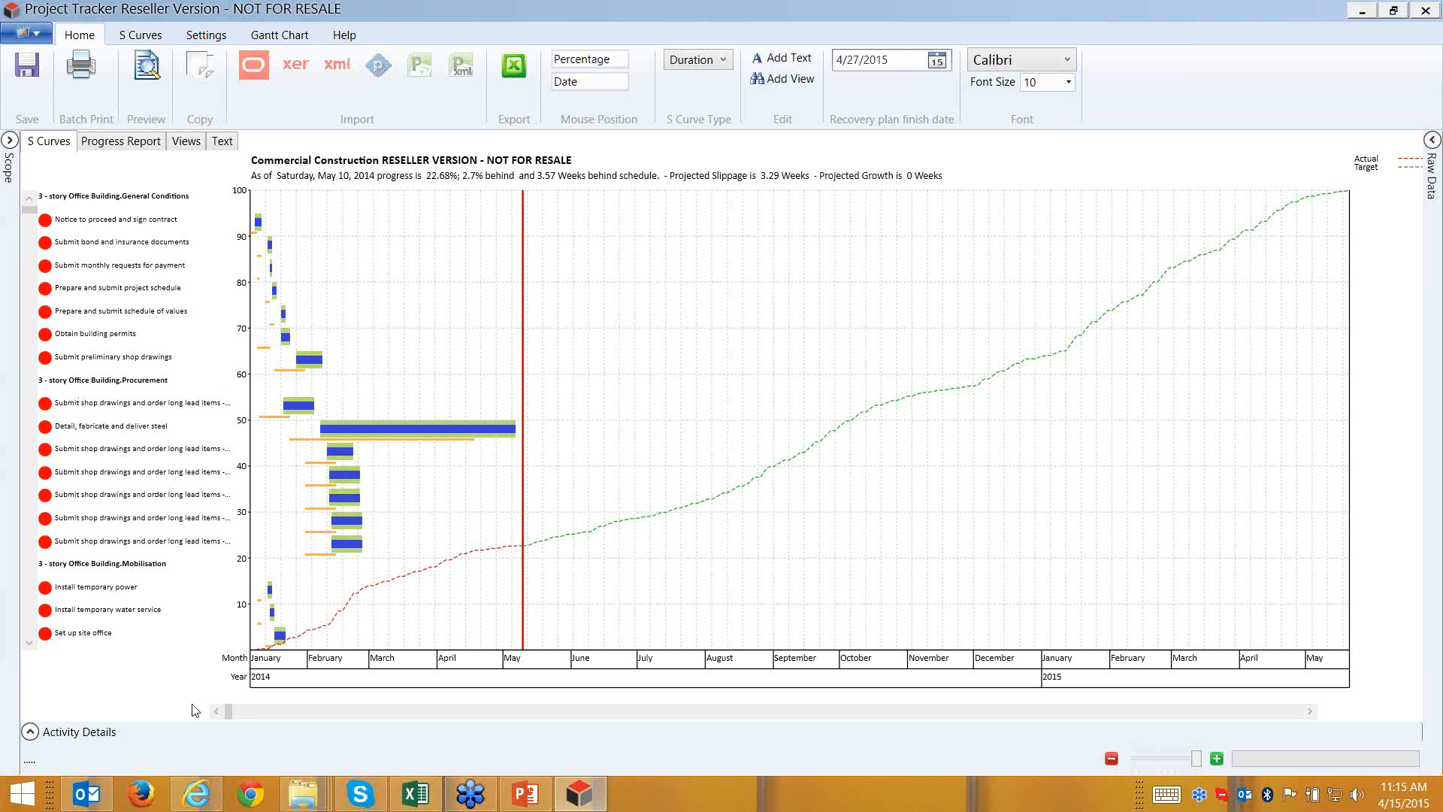
{"action": "left_click", "coordinate": [28, 644]}
{"action": "left_click", "coordinate": [29, 644]}
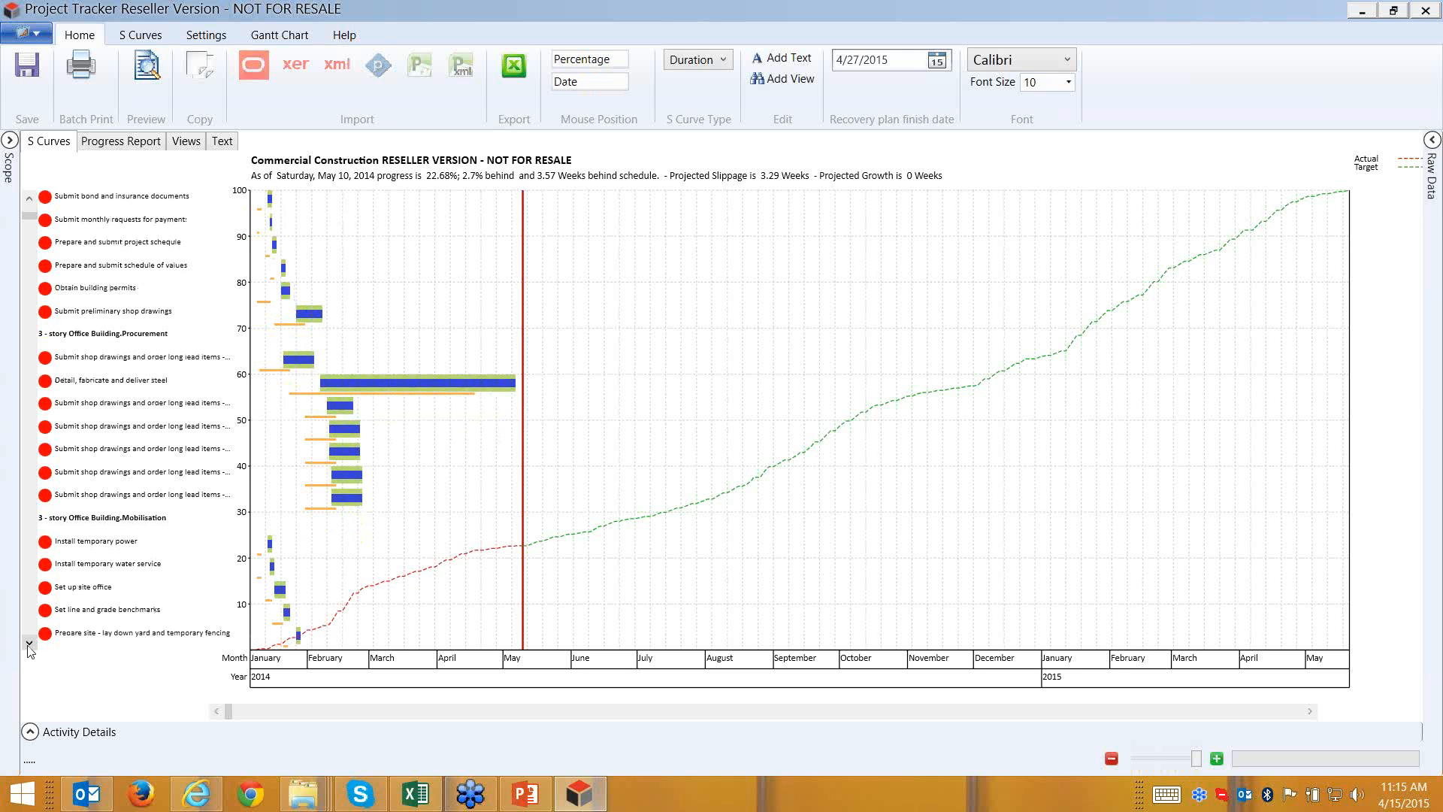
{"action": "left_click", "coordinate": [28, 643]}
{"action": "left_click", "coordinate": [29, 644]}
{"action": "left_click", "coordinate": [29, 643]}
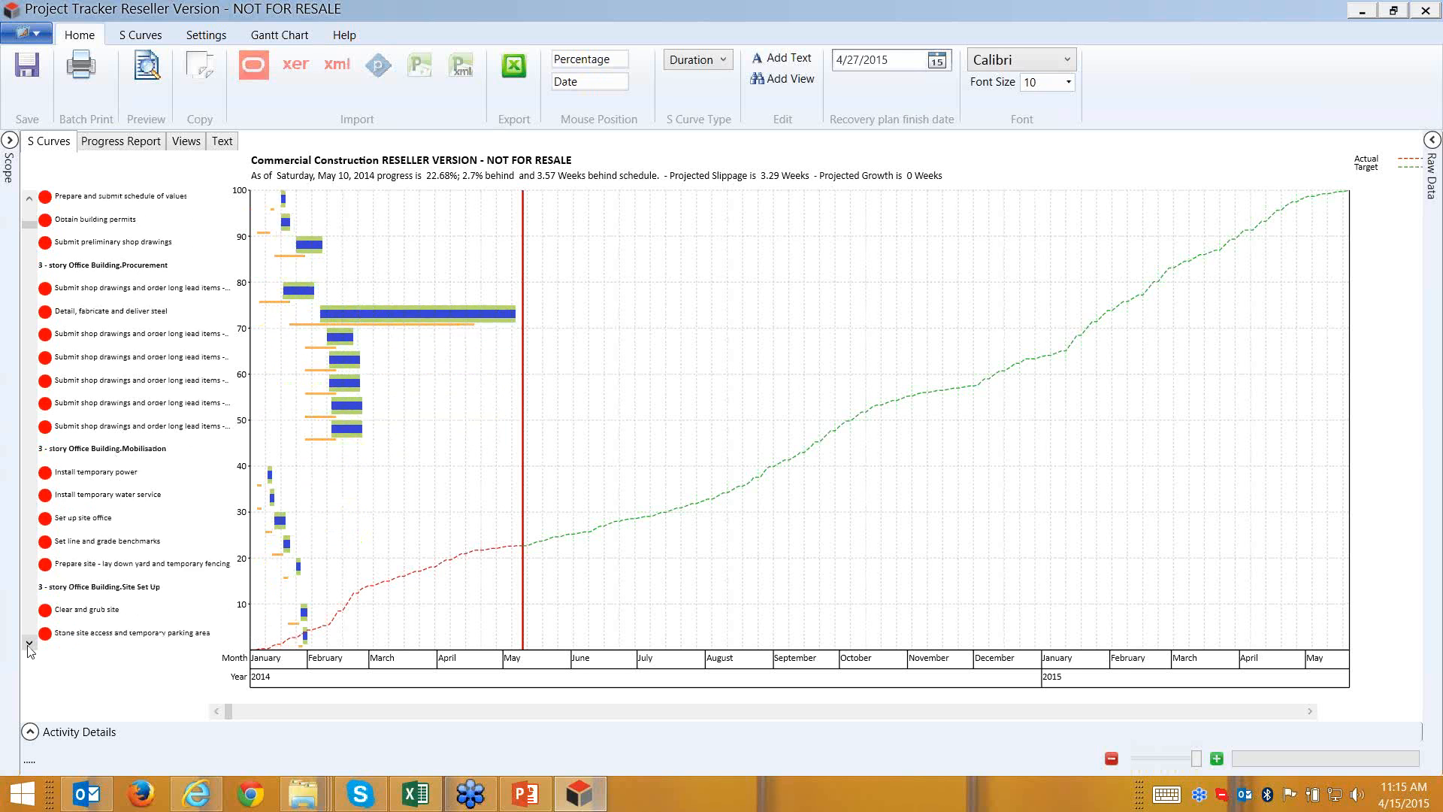
{"action": "left_click", "coordinate": [28, 643]}
{"action": "left_click", "coordinate": [28, 643]}
{"action": "left_click", "coordinate": [29, 643]}
{"action": "left_click", "coordinate": [28, 643]}
{"action": "left_click", "coordinate": [28, 643]}
{"action": "left_click", "coordinate": [28, 643]}
{"action": "left_click", "coordinate": [28, 644]}
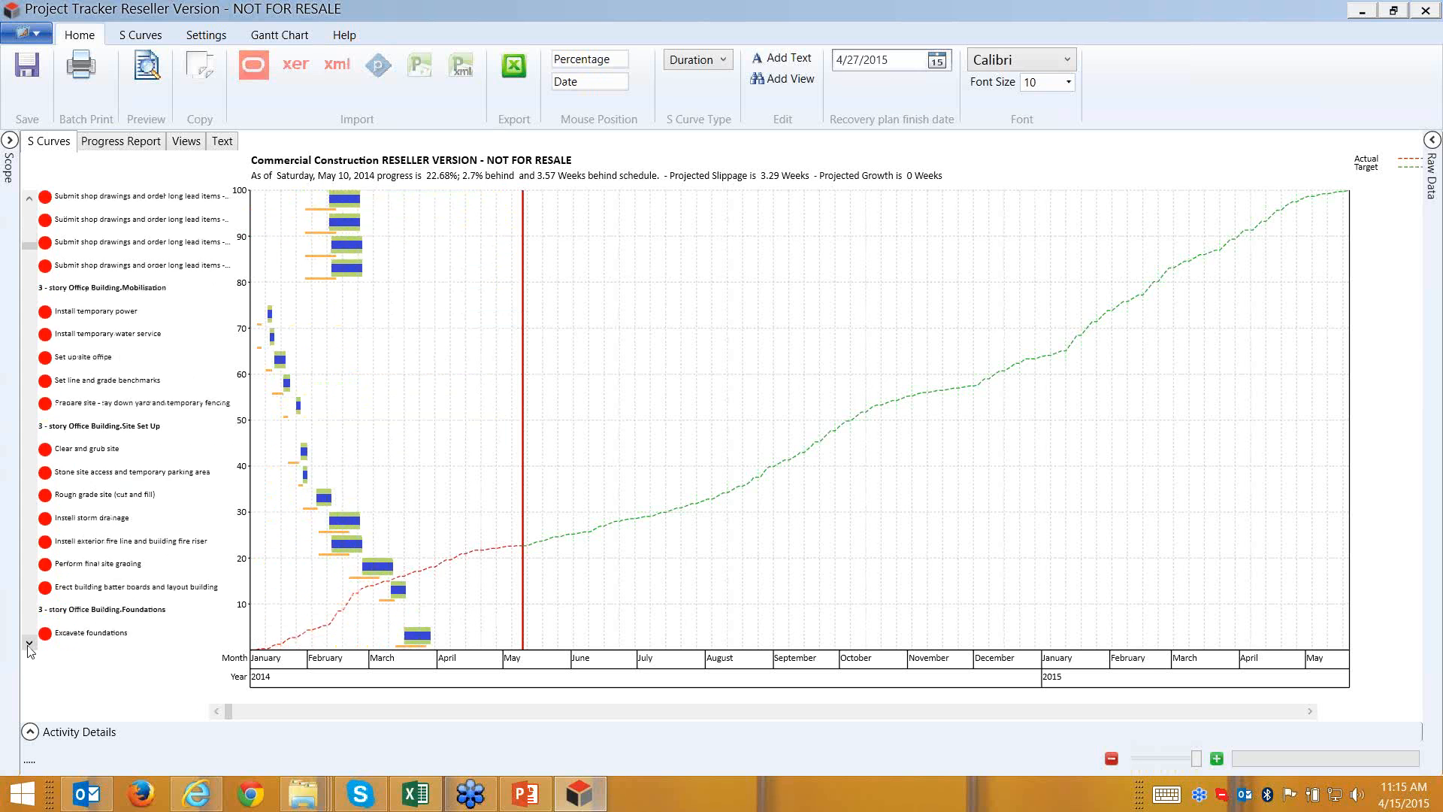
{"action": "left_click", "coordinate": [29, 643]}
{"action": "left_click", "coordinate": [28, 644]}
{"action": "left_click", "coordinate": [29, 643]}
{"action": "left_click", "coordinate": [29, 643]}
{"action": "left_click", "coordinate": [29, 643]}
{"action": "left_click", "coordinate": [28, 643]}
{"action": "left_click", "coordinate": [29, 643]}
{"action": "left_click", "coordinate": [29, 643]}
{"action": "left_click", "coordinate": [28, 643]}
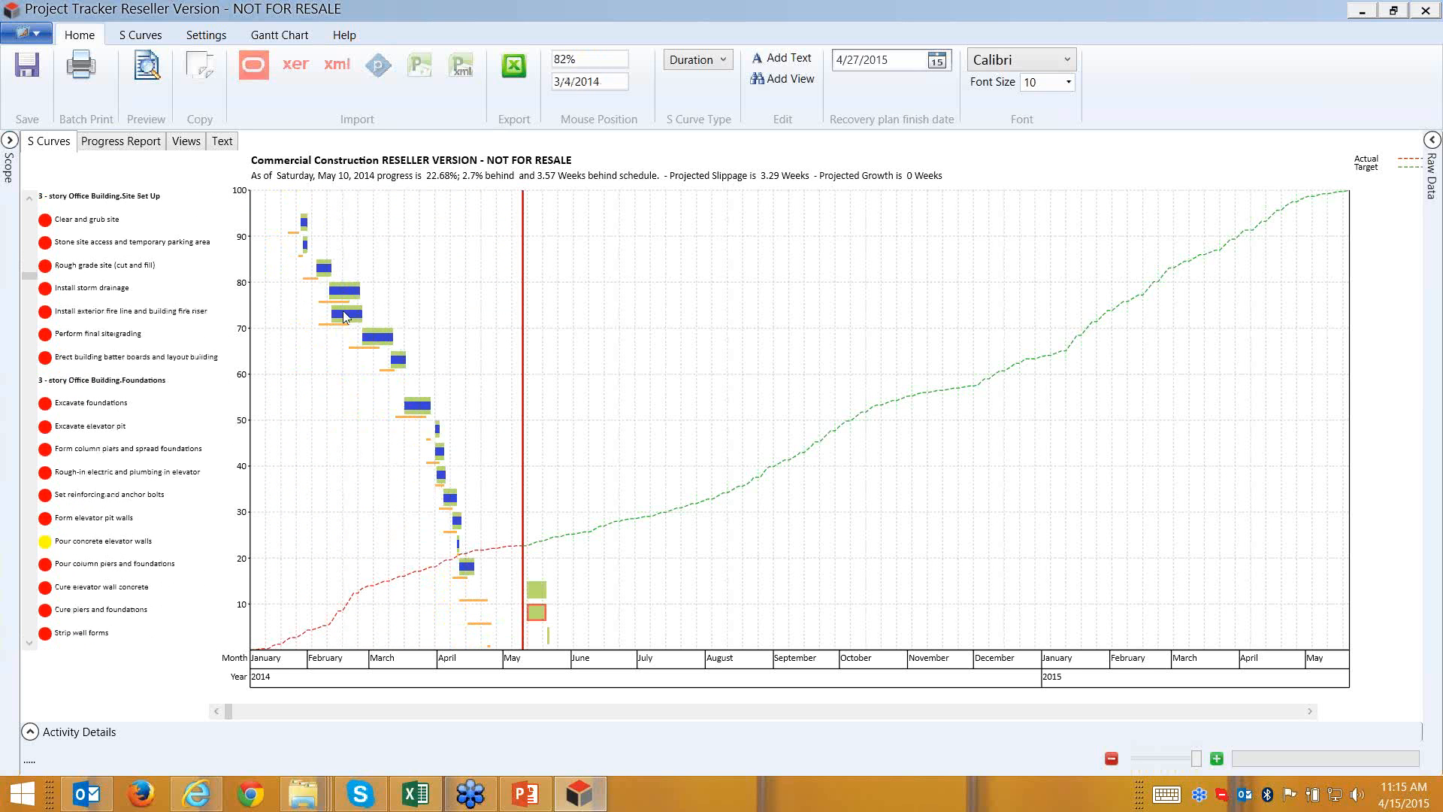
- Inspect the schedule details of individual Site Set Up and Foundations bars, including Excavate foundations
{"action": "mouse_move", "coordinate": [361, 295]}
{"action": "key", "text": "ctrl"}
{"action": "left_click", "coordinate": [484, 609]}
{"action": "left_click", "coordinate": [458, 553]}
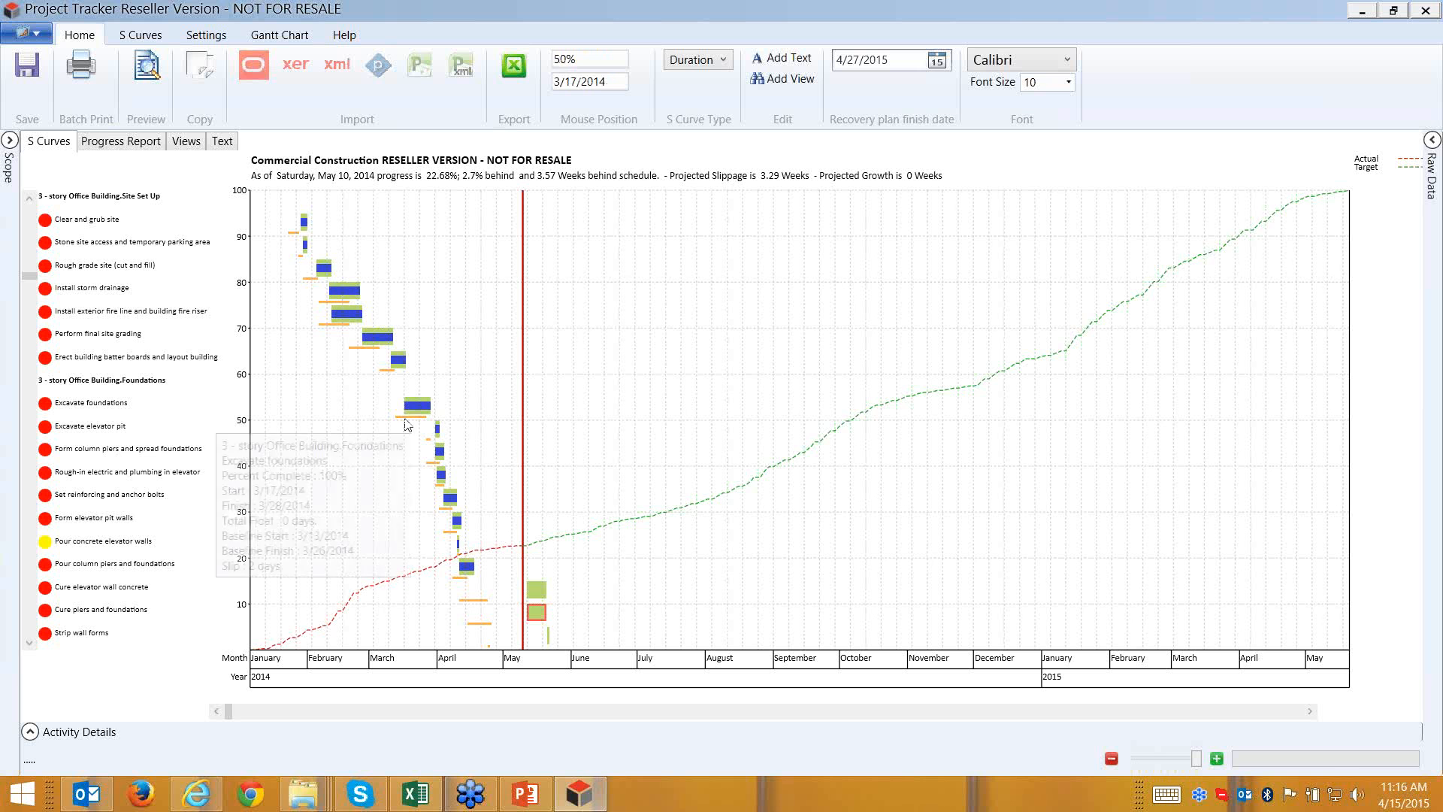
{"action": "left_click", "coordinate": [406, 425]}
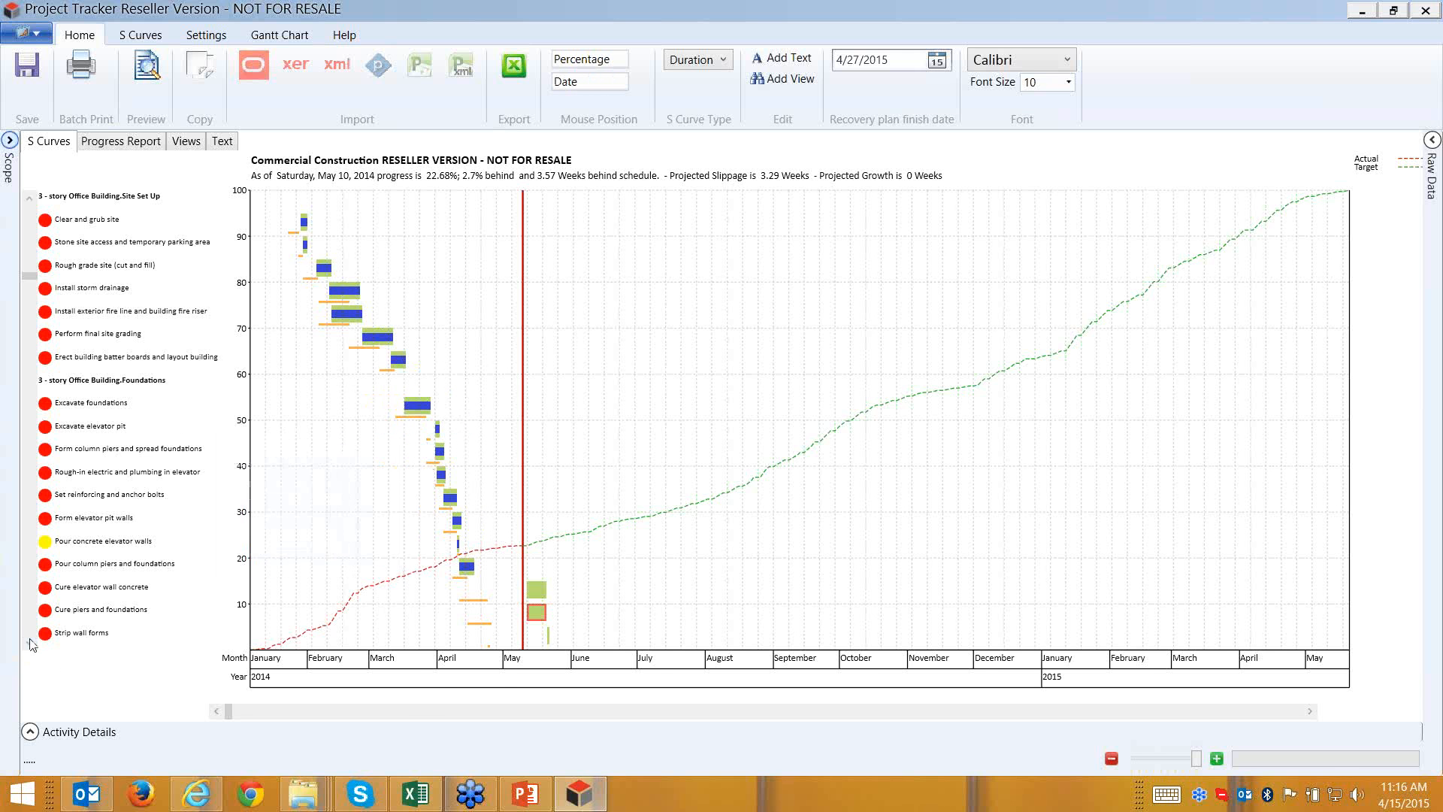
- Review the activities and bars from Foundations through Steel Erection, Form and Pour Concrete and Carpentry to Masonry Work and Roofing
{"action": "left_click", "coordinate": [9, 140]}
{"action": "left_click", "coordinate": [30, 645]}
{"action": "left_click", "coordinate": [30, 645]}
{"action": "left_click", "coordinate": [30, 645]}
{"action": "left_click", "coordinate": [30, 645]}
{"action": "left_click", "coordinate": [30, 645]}
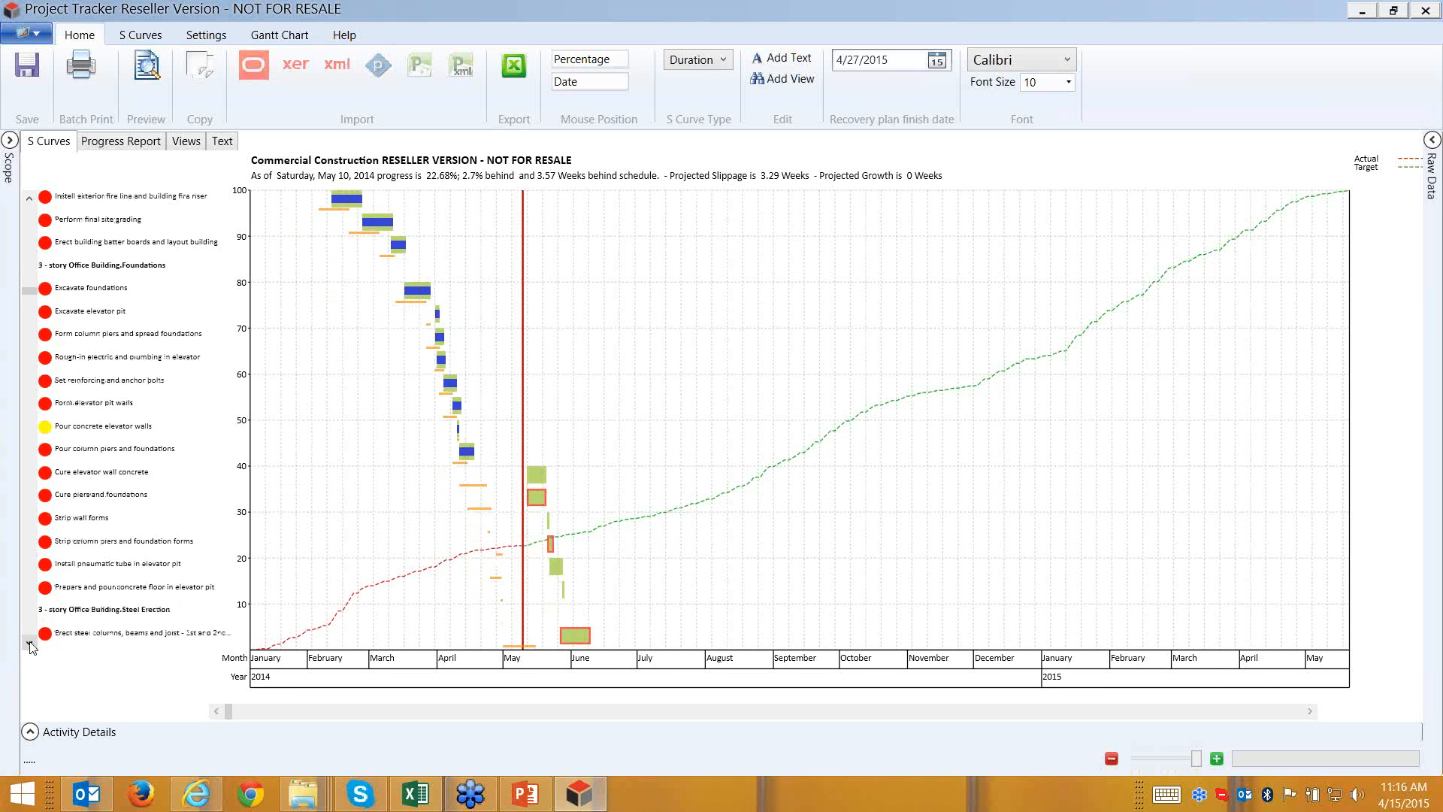
{"action": "left_click", "coordinate": [31, 645]}
{"action": "left_click", "coordinate": [30, 645]}
{"action": "left_click", "coordinate": [30, 644]}
{"action": "left_click", "coordinate": [30, 645]}
{"action": "left_click", "coordinate": [30, 645]}
{"action": "left_click", "coordinate": [31, 645]}
{"action": "left_click", "coordinate": [30, 645]}
{"action": "left_click", "coordinate": [30, 645]}
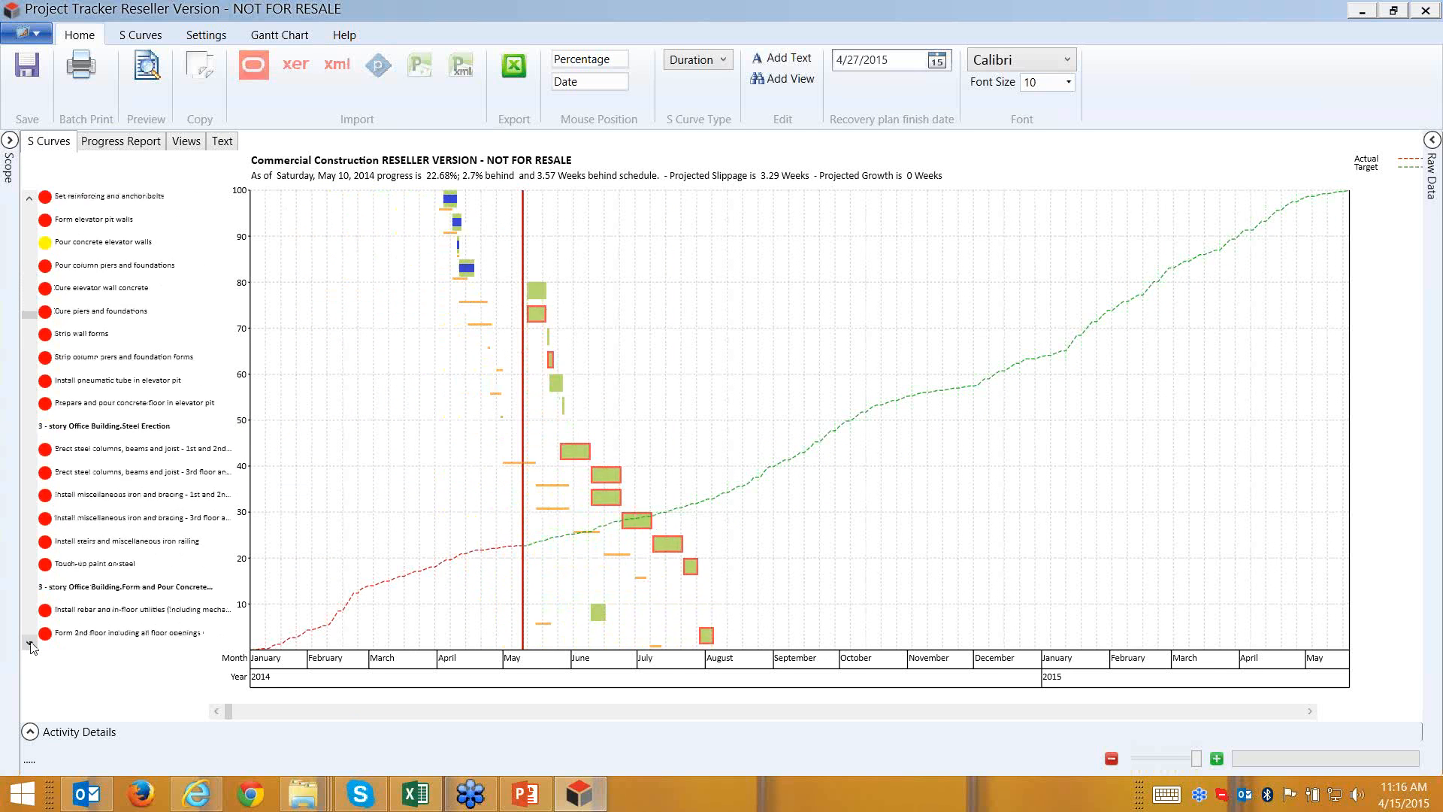
{"action": "left_click", "coordinate": [30, 645]}
{"action": "left_click", "coordinate": [30, 645]}
{"action": "left_click", "coordinate": [30, 645]}
{"action": "left_click", "coordinate": [30, 645]}
{"action": "left_click", "coordinate": [30, 645]}
{"action": "left_click", "coordinate": [30, 644]}
{"action": "left_click", "coordinate": [30, 645]}
{"action": "left_click", "coordinate": [30, 645]}
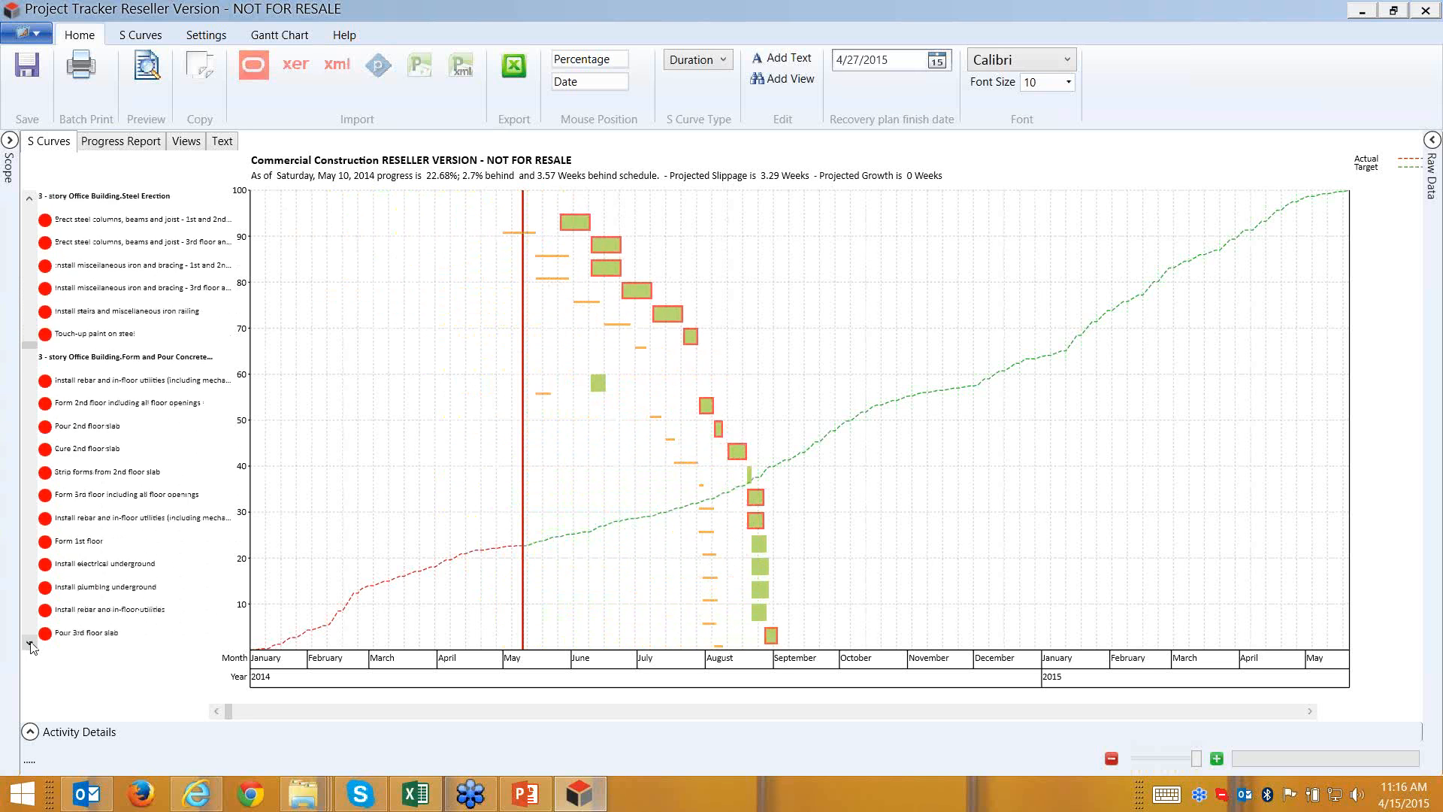
{"action": "left_click", "coordinate": [30, 644]}
{"action": "left_click", "coordinate": [30, 645]}
{"action": "left_click", "coordinate": [30, 644]}
{"action": "left_click", "coordinate": [30, 645]}
{"action": "left_click", "coordinate": [30, 645]}
{"action": "left_click", "coordinate": [30, 644]}
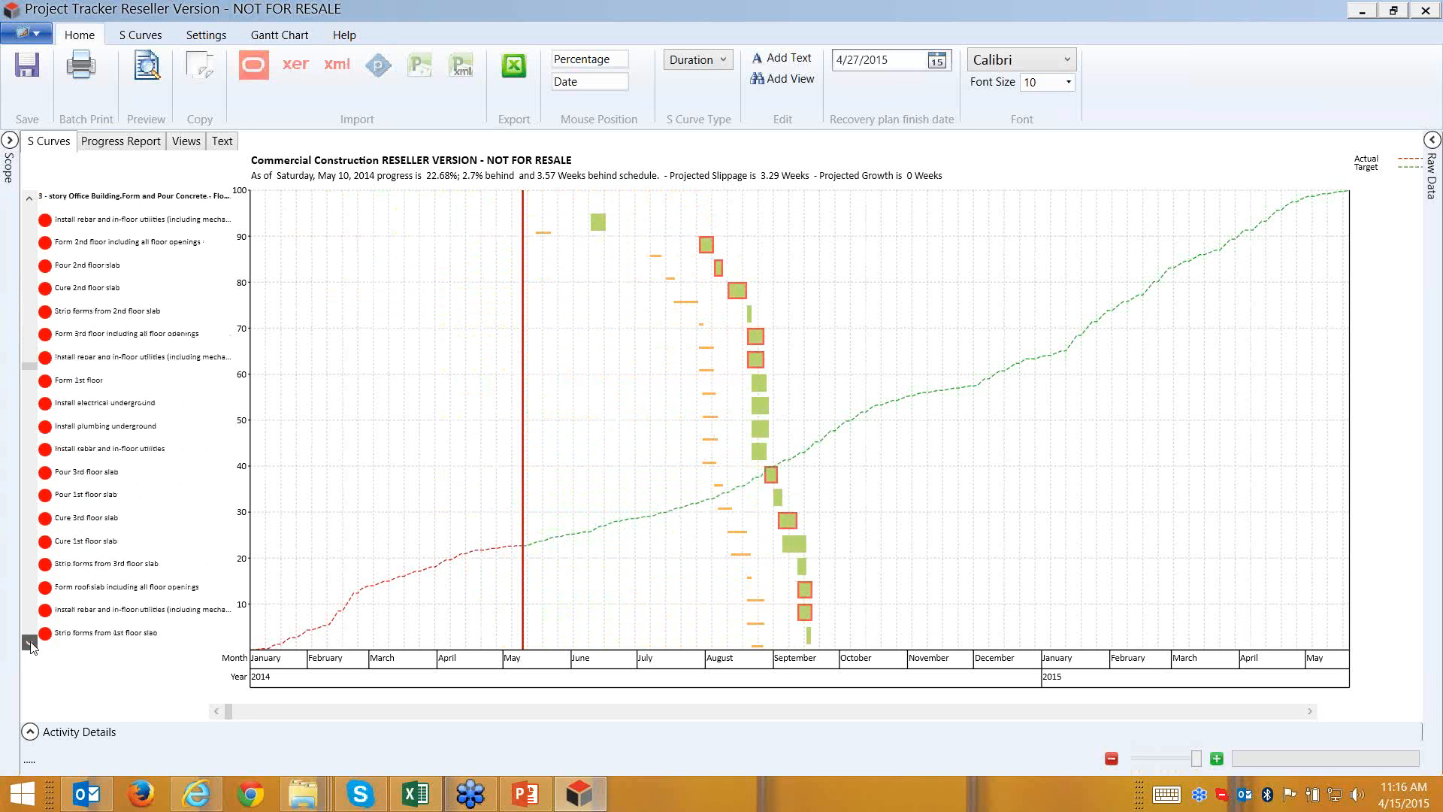
{"action": "left_click", "coordinate": [30, 644]}
{"action": "left_click_drag", "start_coordinate": [28, 376], "coordinate": [30, 429]}
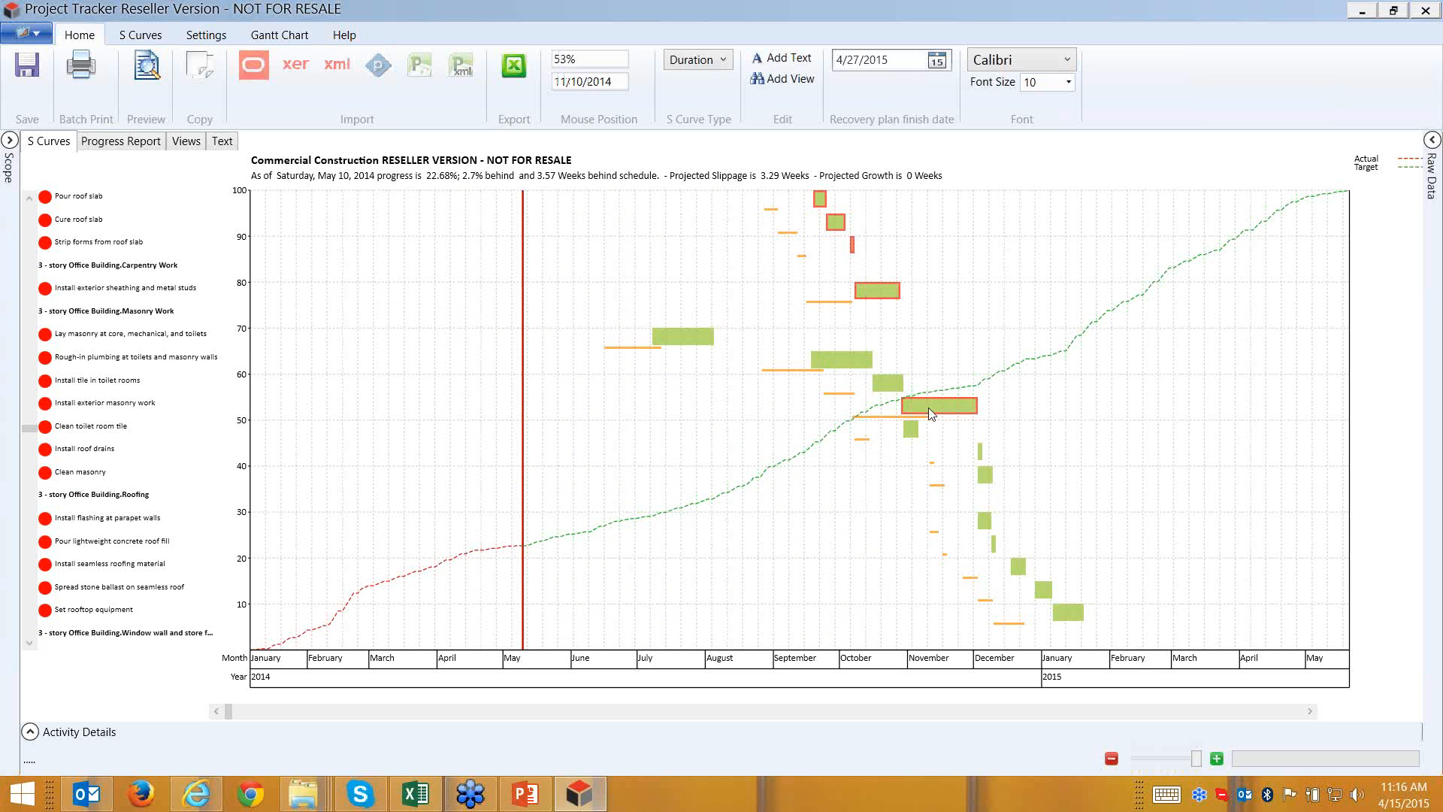
{"action": "mouse_move", "coordinate": [938, 425]}
- Return to the start of the activity list and set the S curve type to Physical %
{"action": "scroll", "coordinate": [21, 261], "scroll_direction": "up", "scroll_amount": 10}
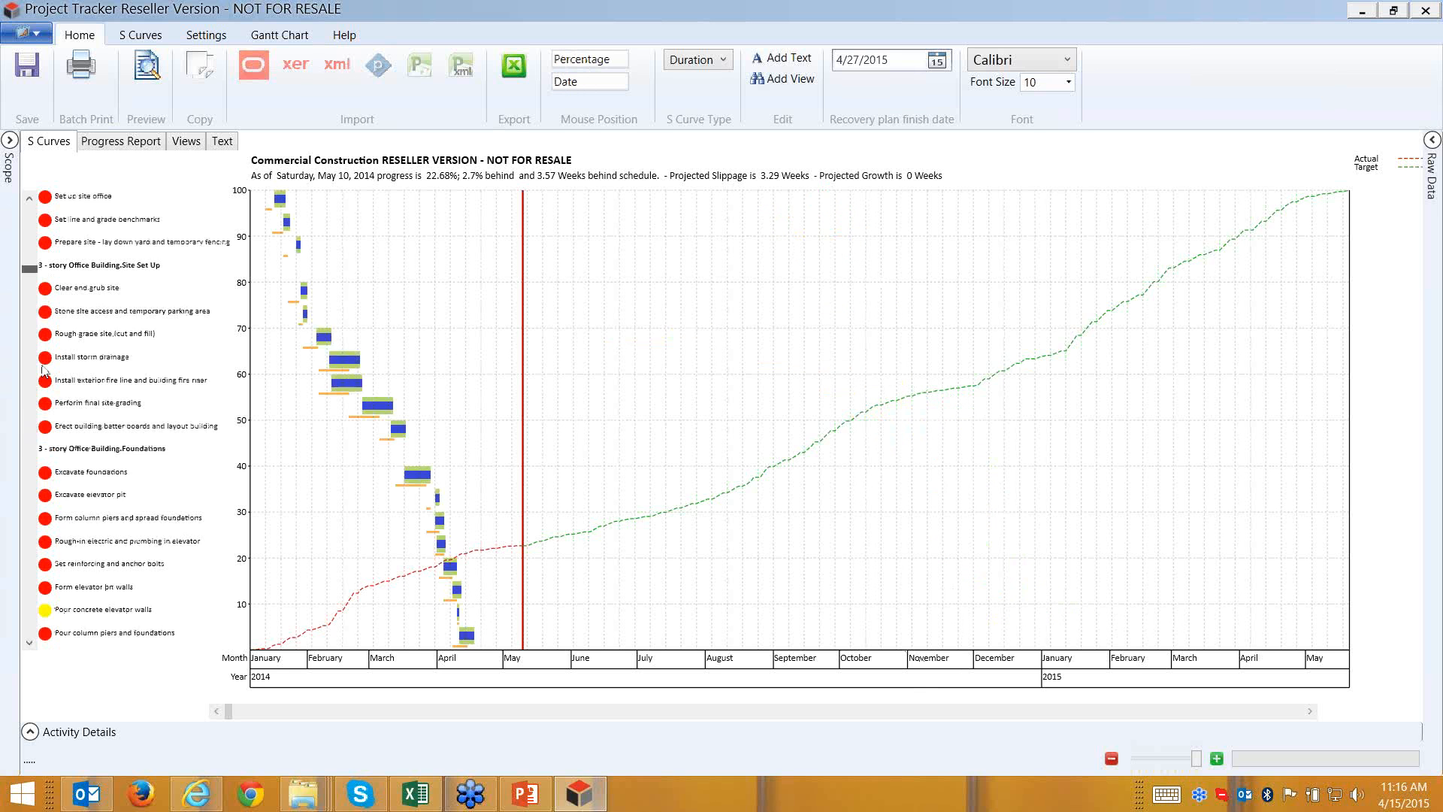
{"action": "left_click", "coordinate": [722, 60]}
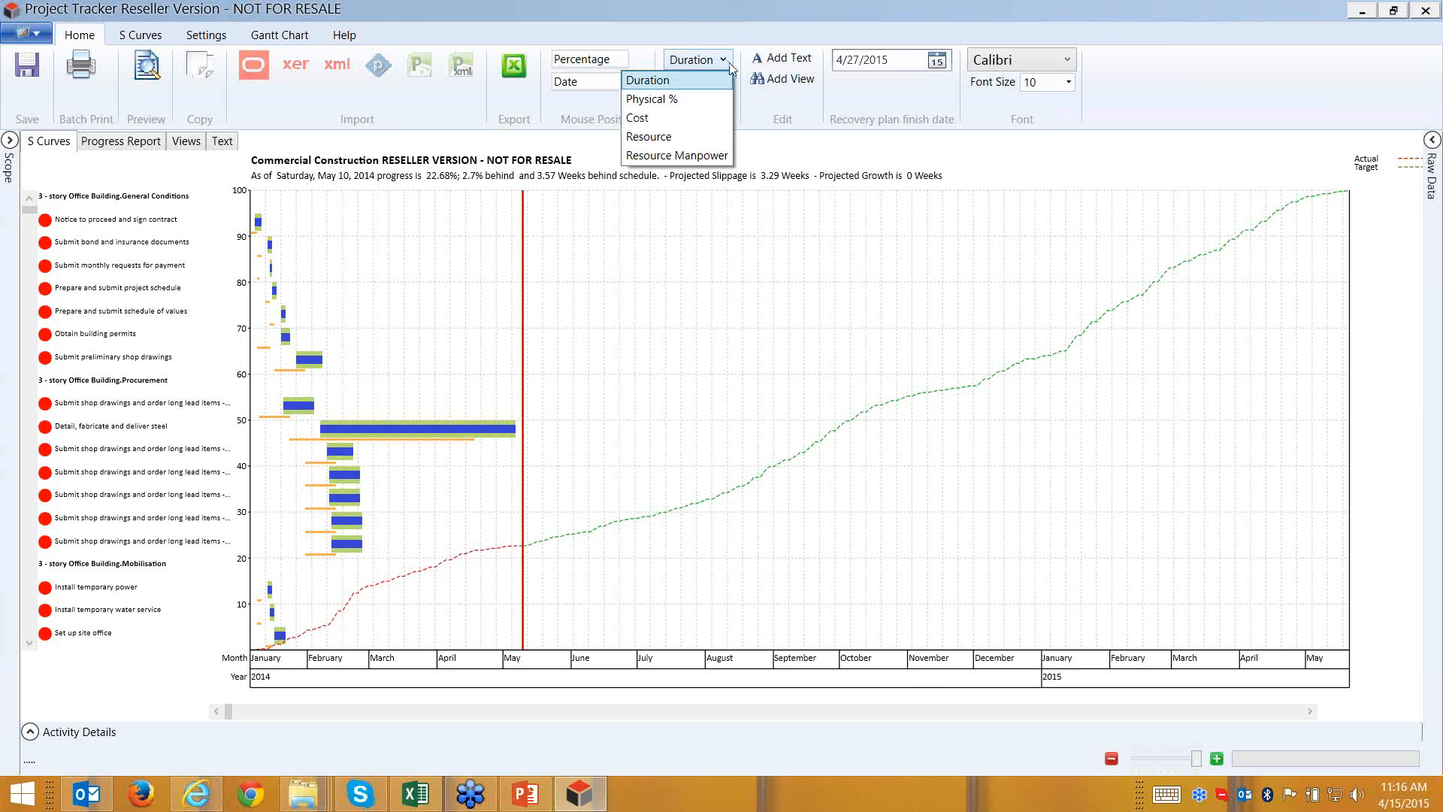
{"action": "left_click", "coordinate": [676, 103]}
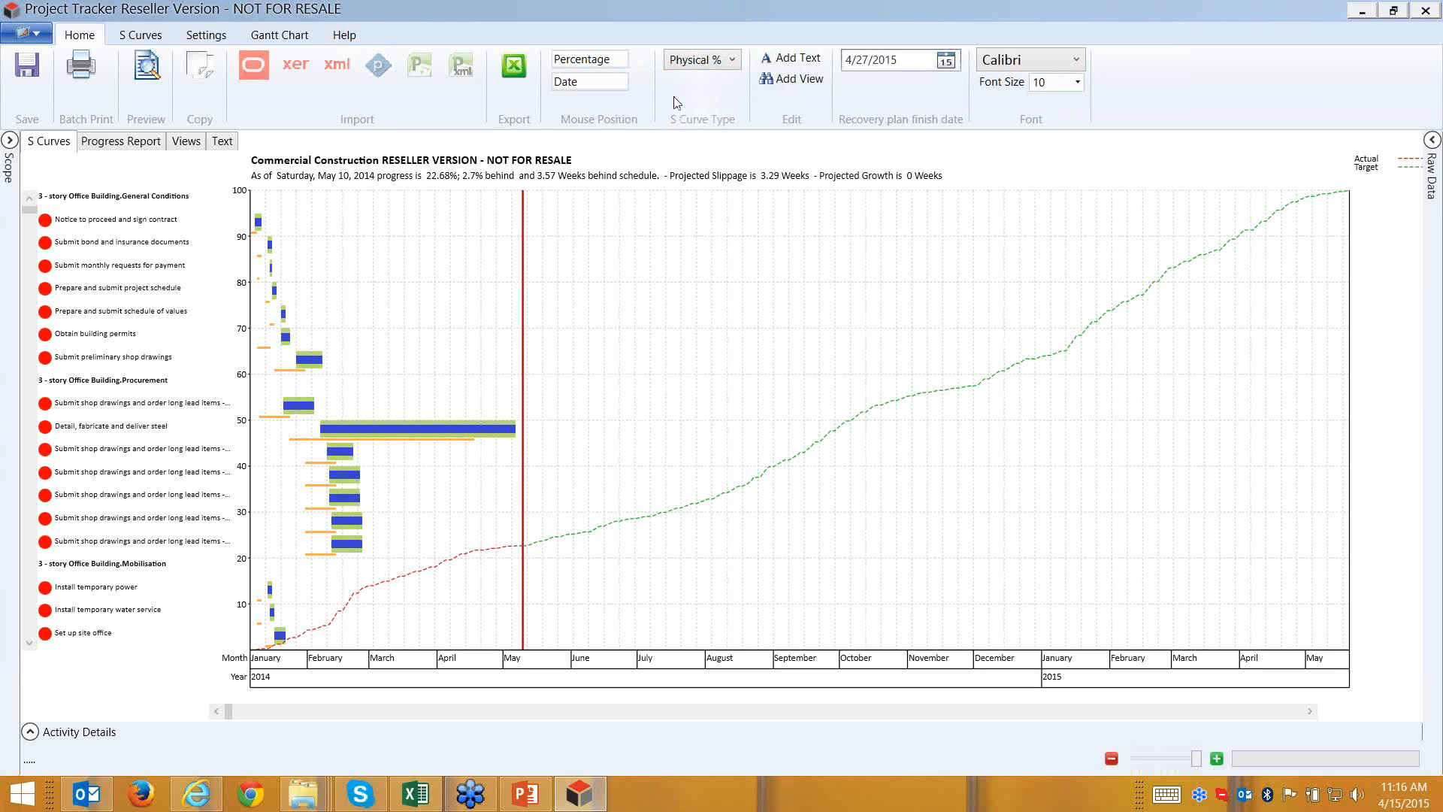
- View the S curves by Cost, and set the S curve type to Resource
{"action": "left_click", "coordinate": [731, 60]}
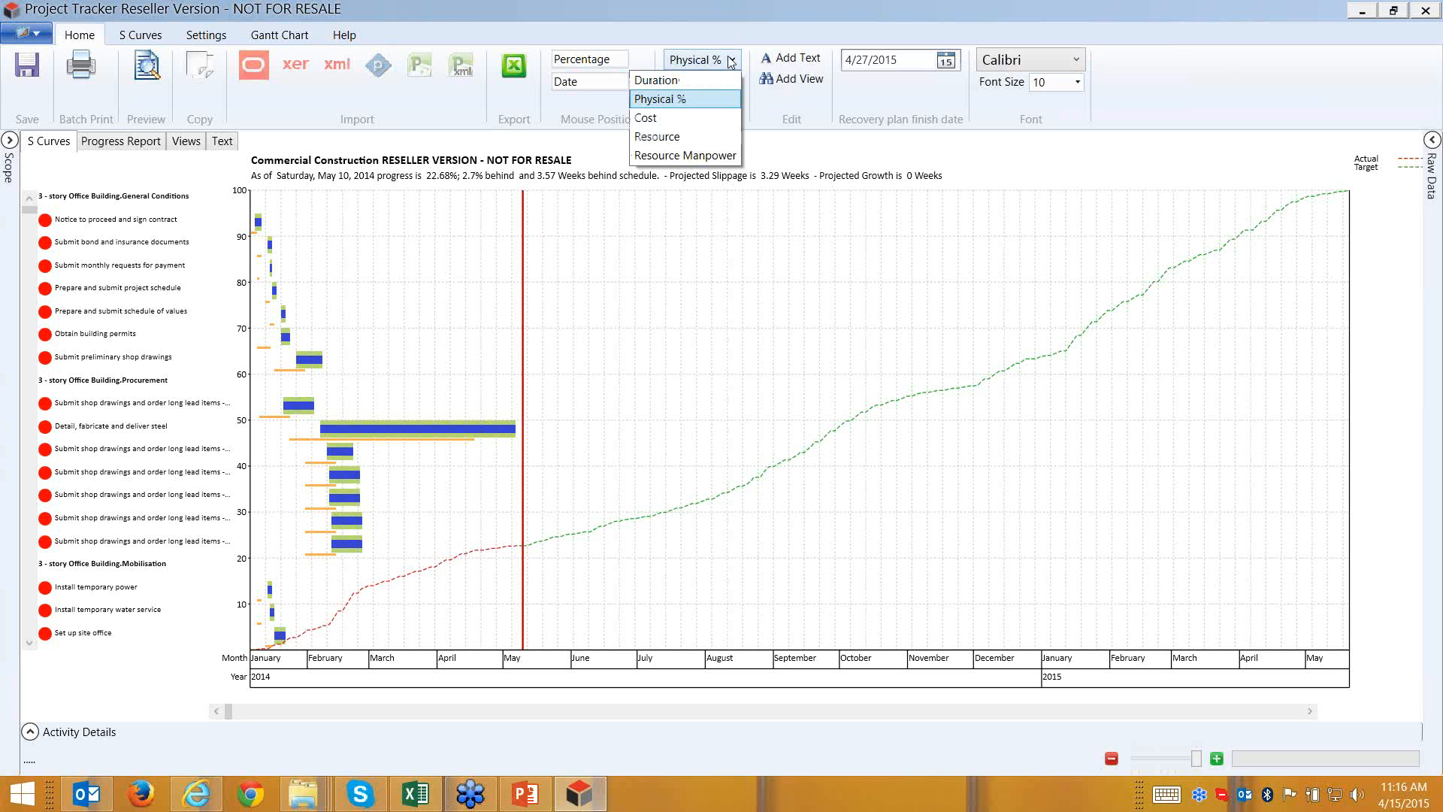
{"action": "left_click", "coordinate": [687, 115]}
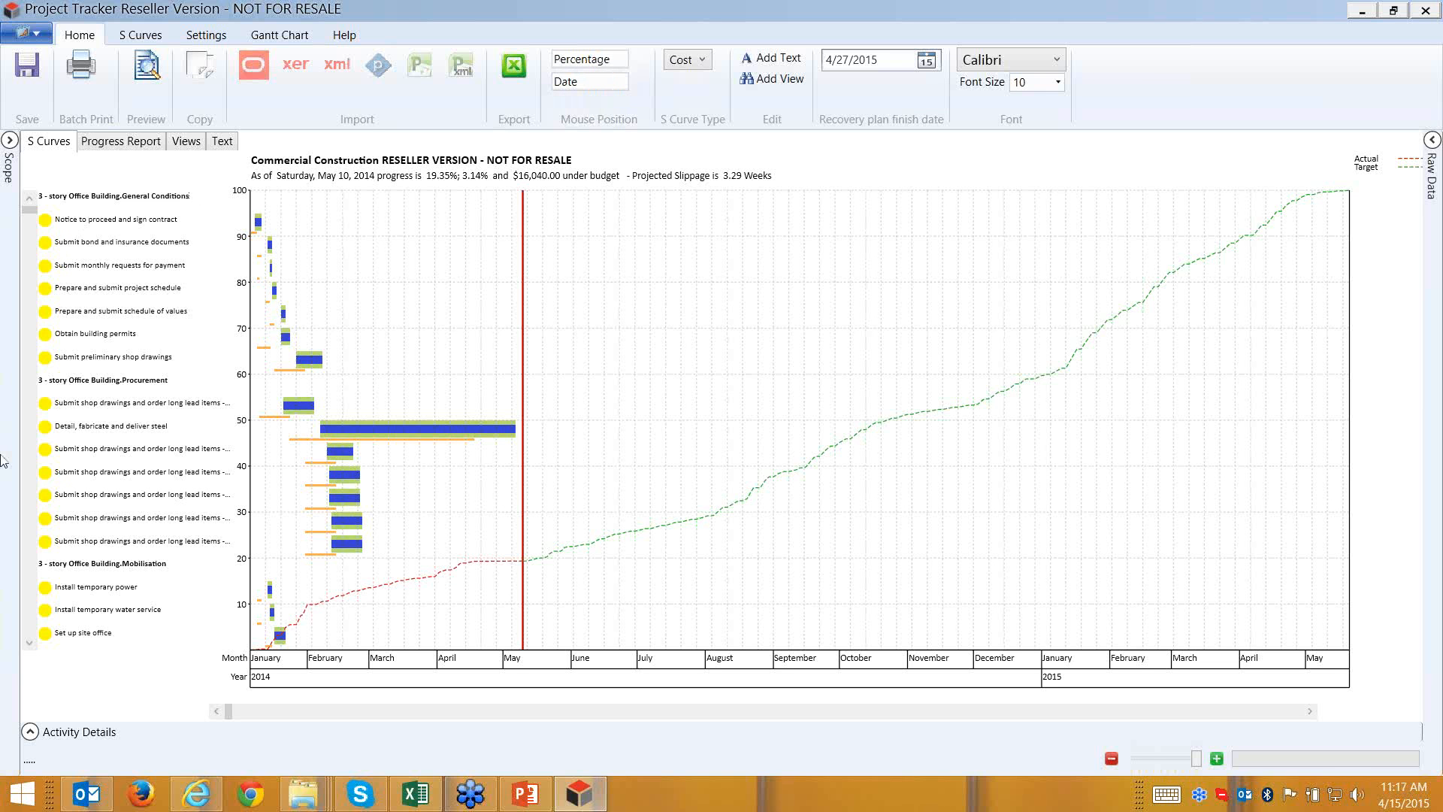
{"action": "left_click", "coordinate": [704, 60]}
{"action": "left_click", "coordinate": [656, 137]}
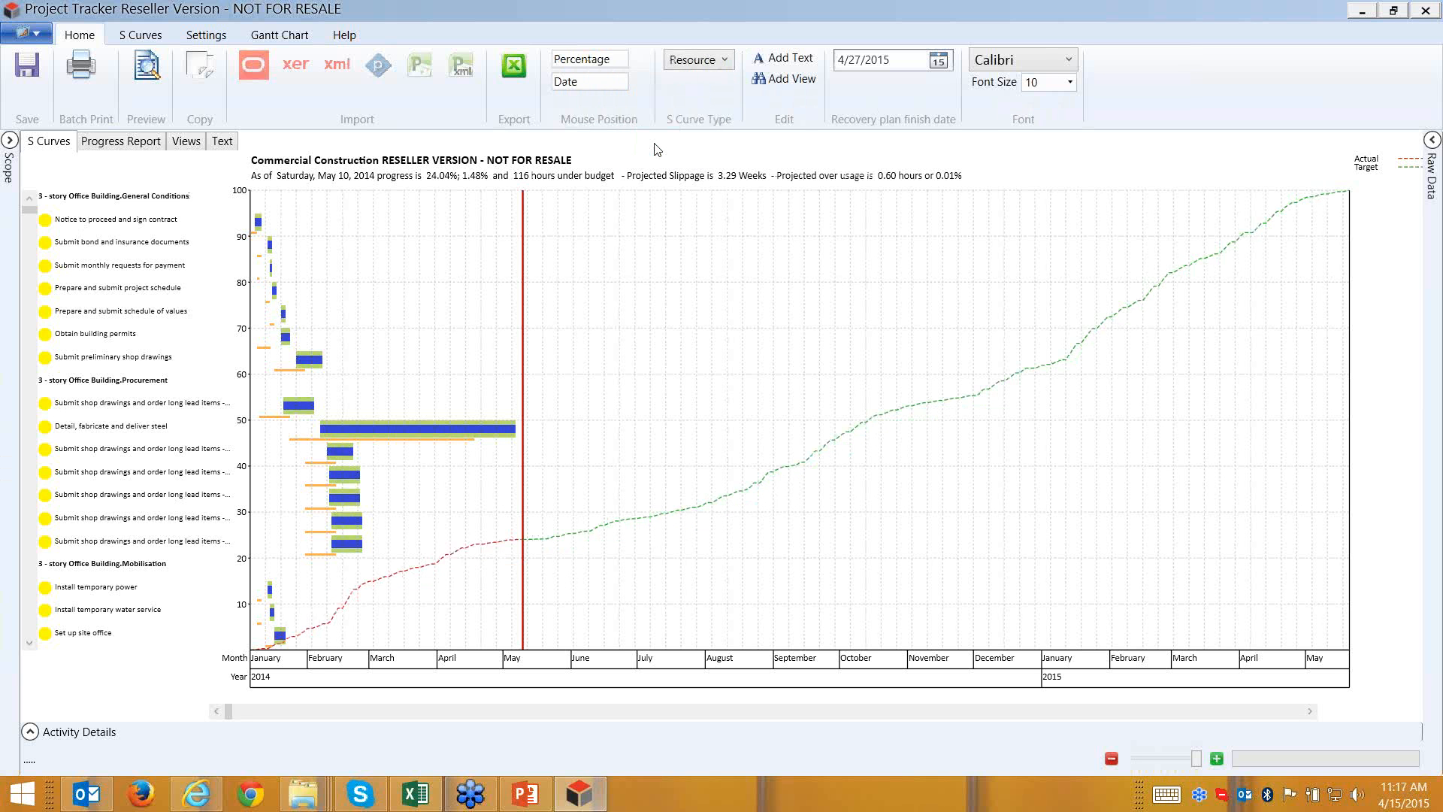
{"action": "left_click", "coordinate": [725, 60]}
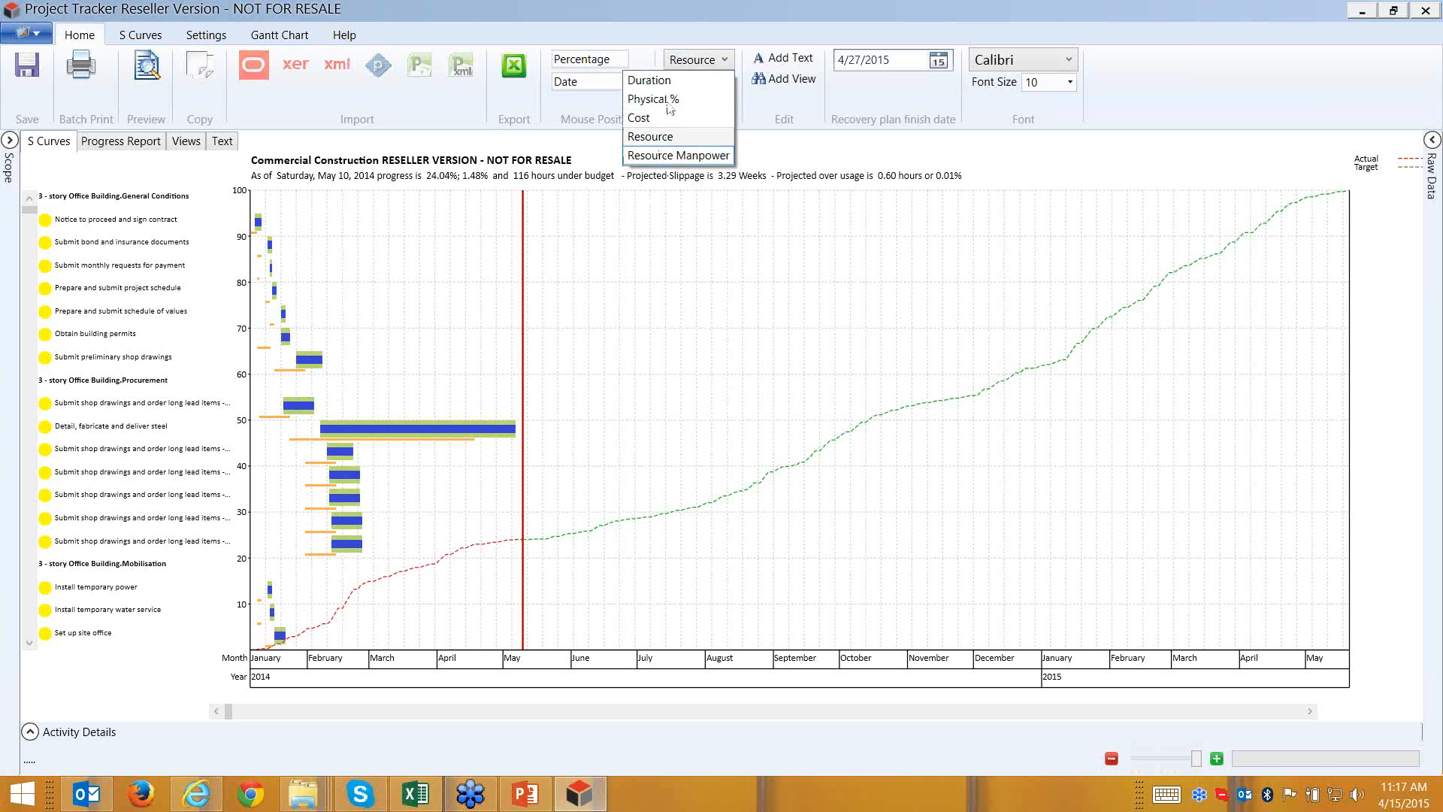
{"action": "left_click", "coordinate": [723, 37]}
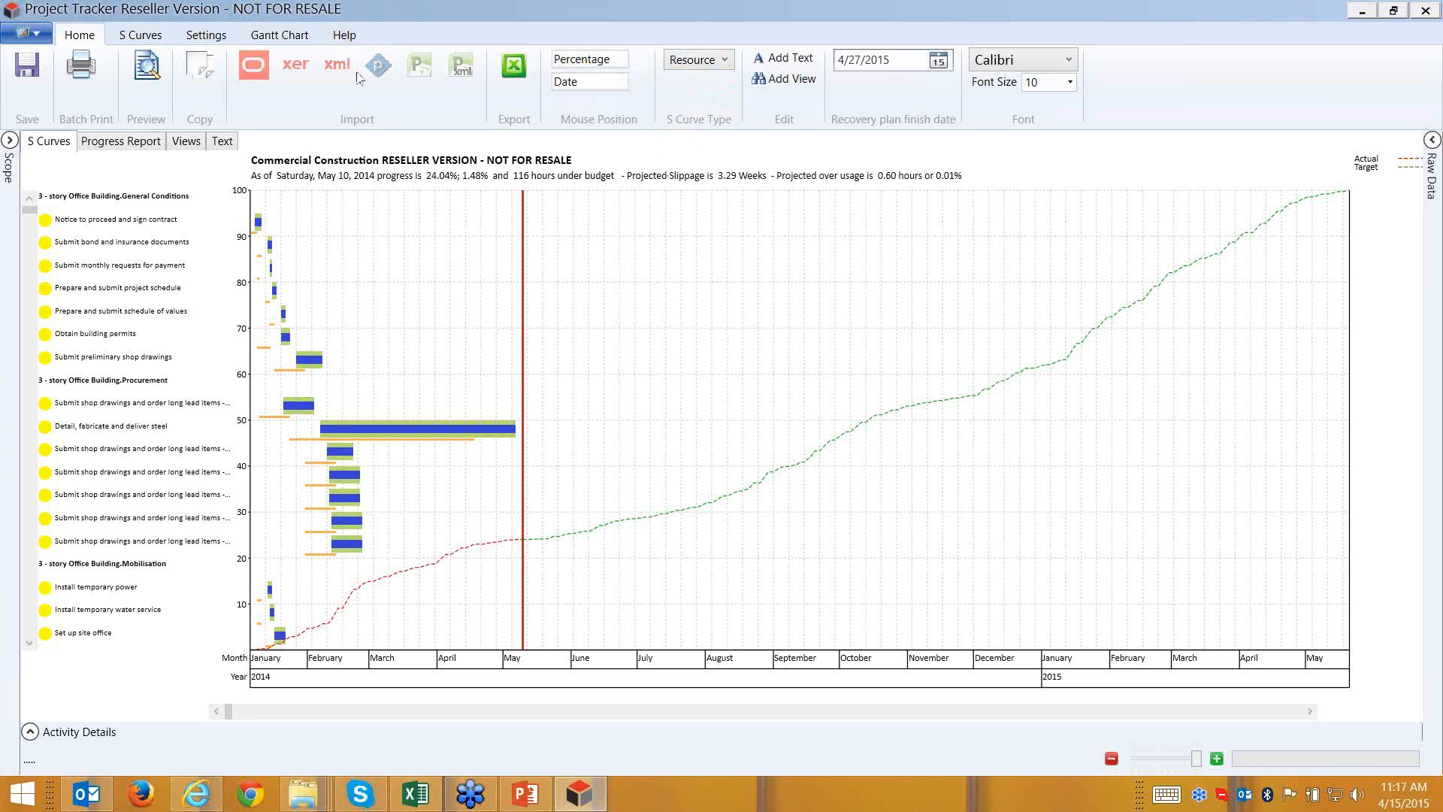
- Show the Baseline 1, Baseline 2 and Forecast lines in the S curve chart
{"action": "left_click", "coordinate": [136, 34]}
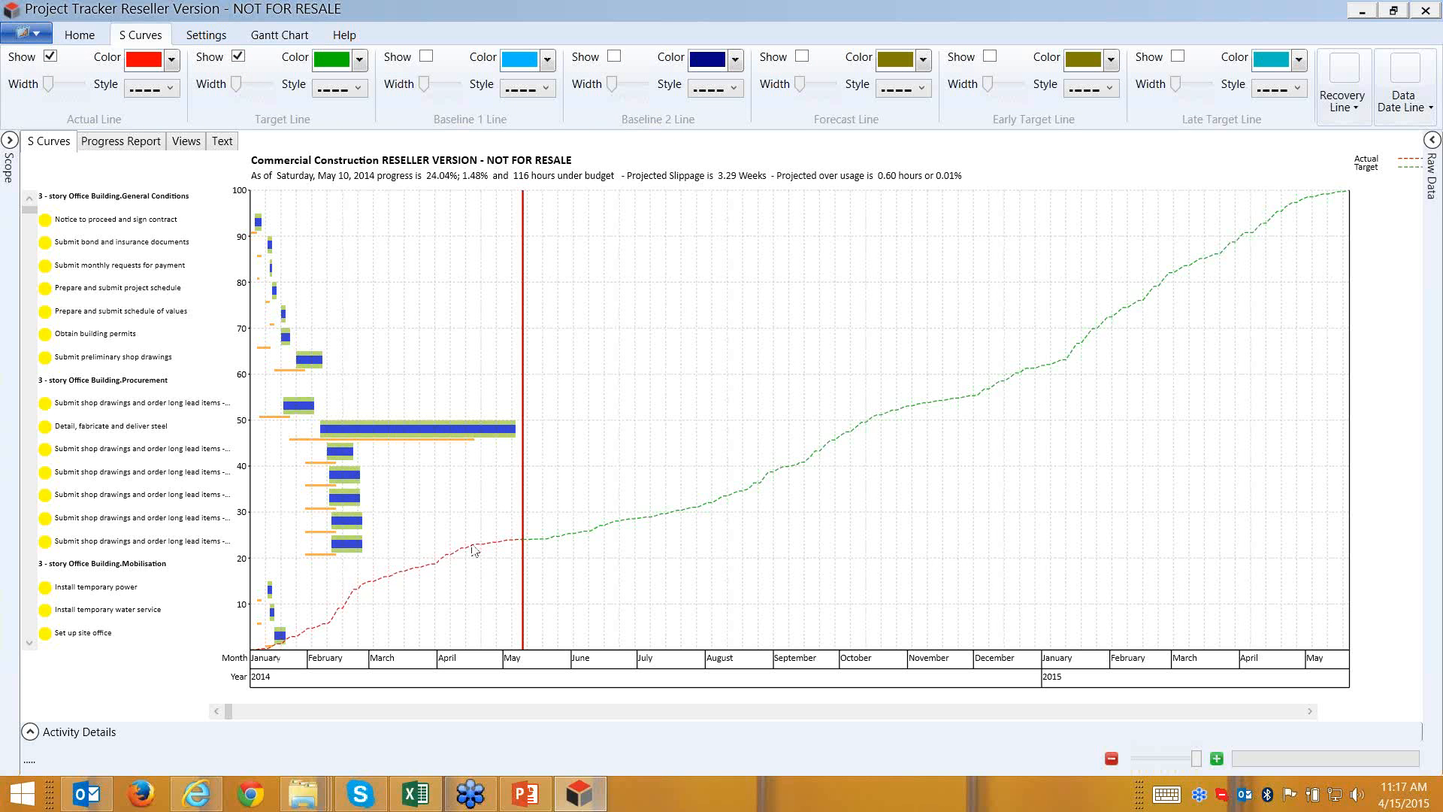
{"action": "left_click", "coordinate": [525, 541]}
{"action": "left_click", "coordinate": [426, 58]}
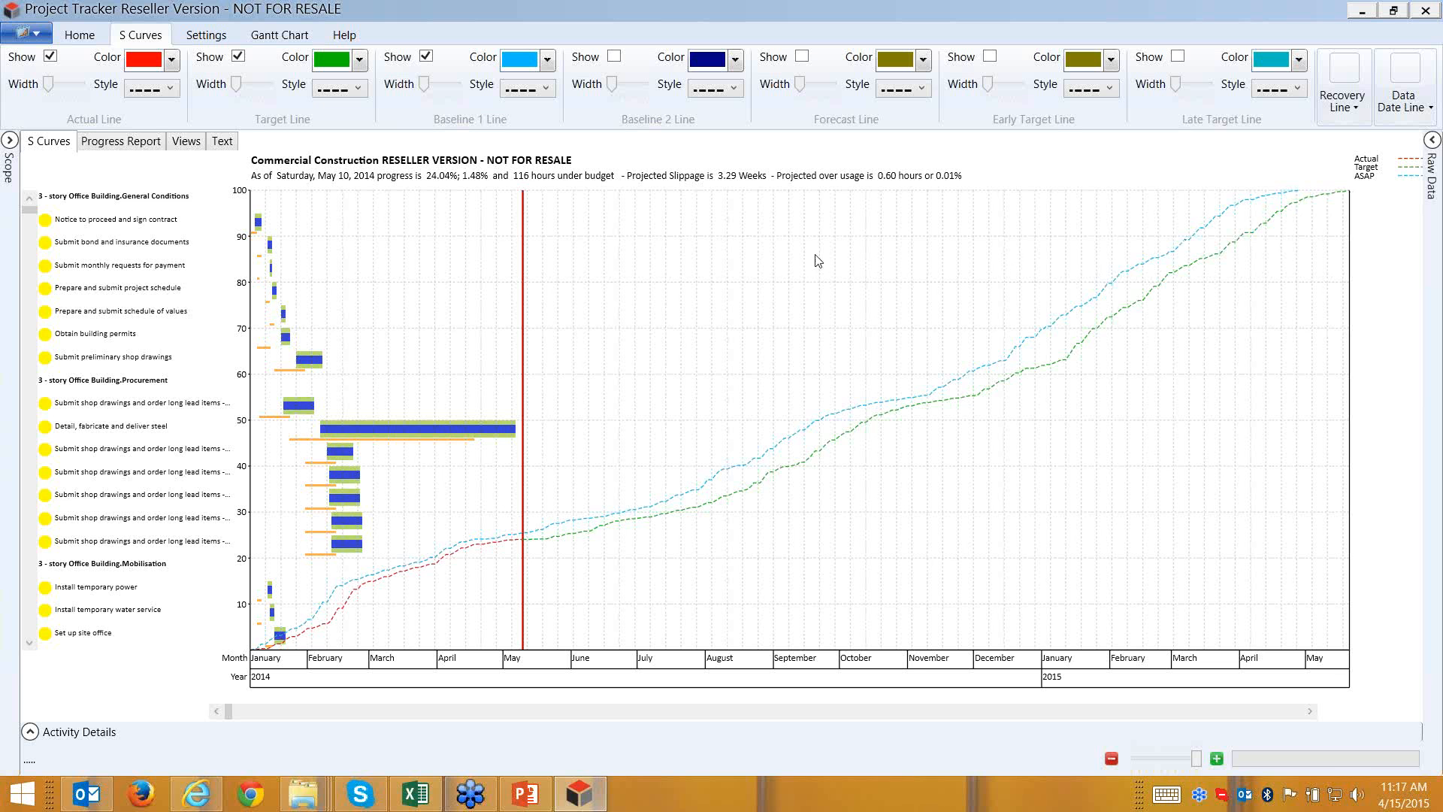
{"action": "left_click", "coordinate": [614, 57]}
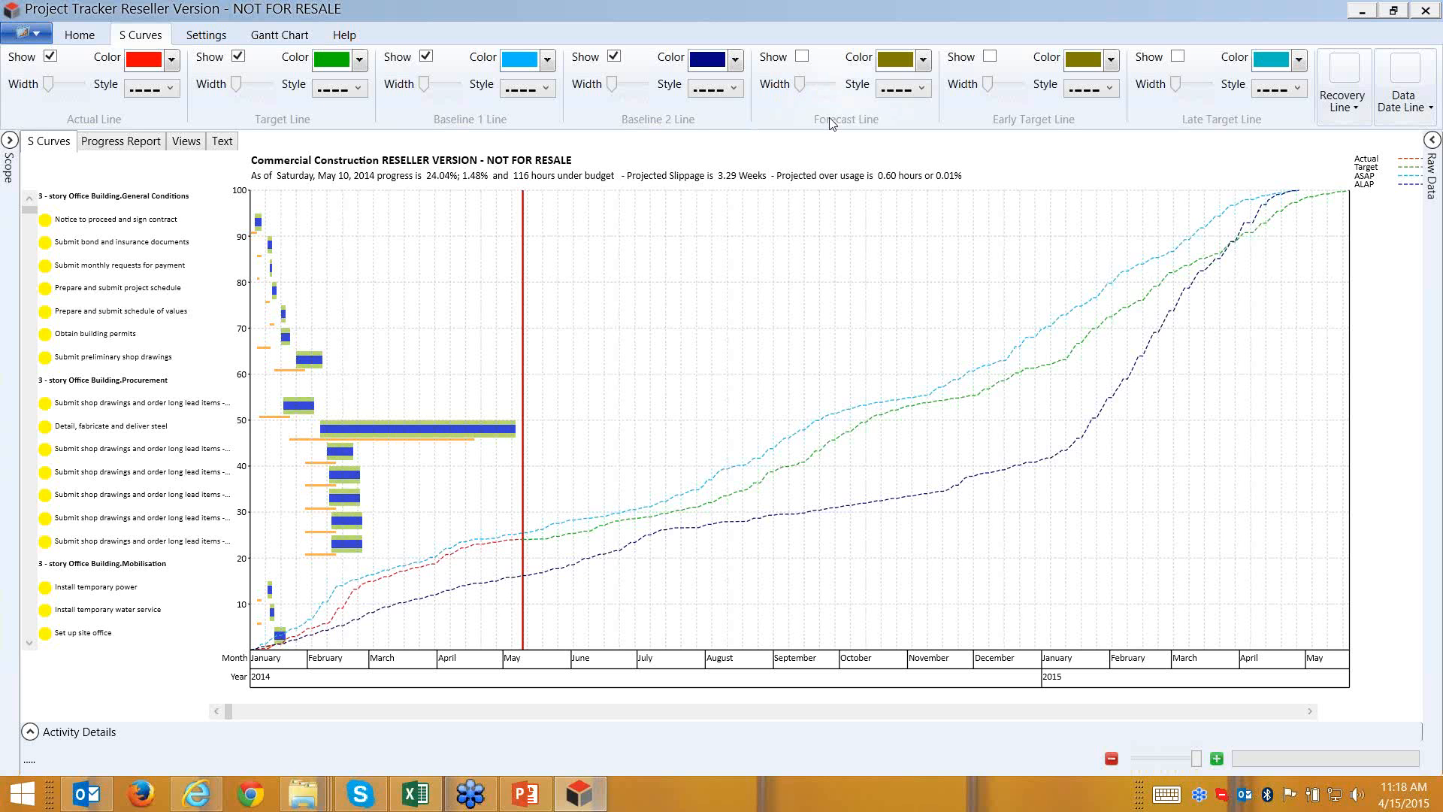
{"action": "left_click", "coordinate": [801, 57]}
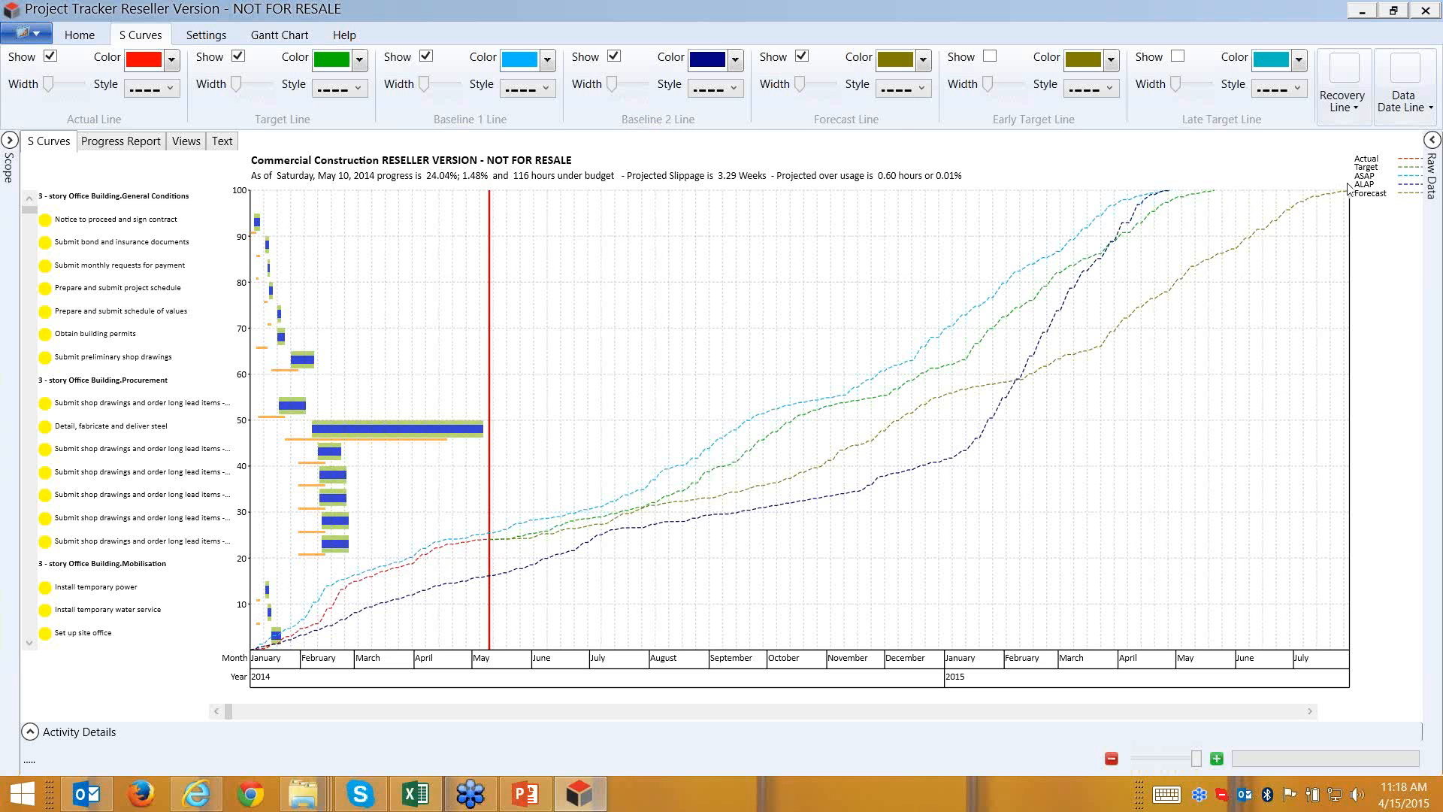
{"action": "left_click", "coordinate": [1298, 194]}
- Show the Early Target, Late Target and Recovery lines in the S curve chart
{"action": "left_click", "coordinate": [989, 57]}
{"action": "left_click", "coordinate": [1178, 58]}
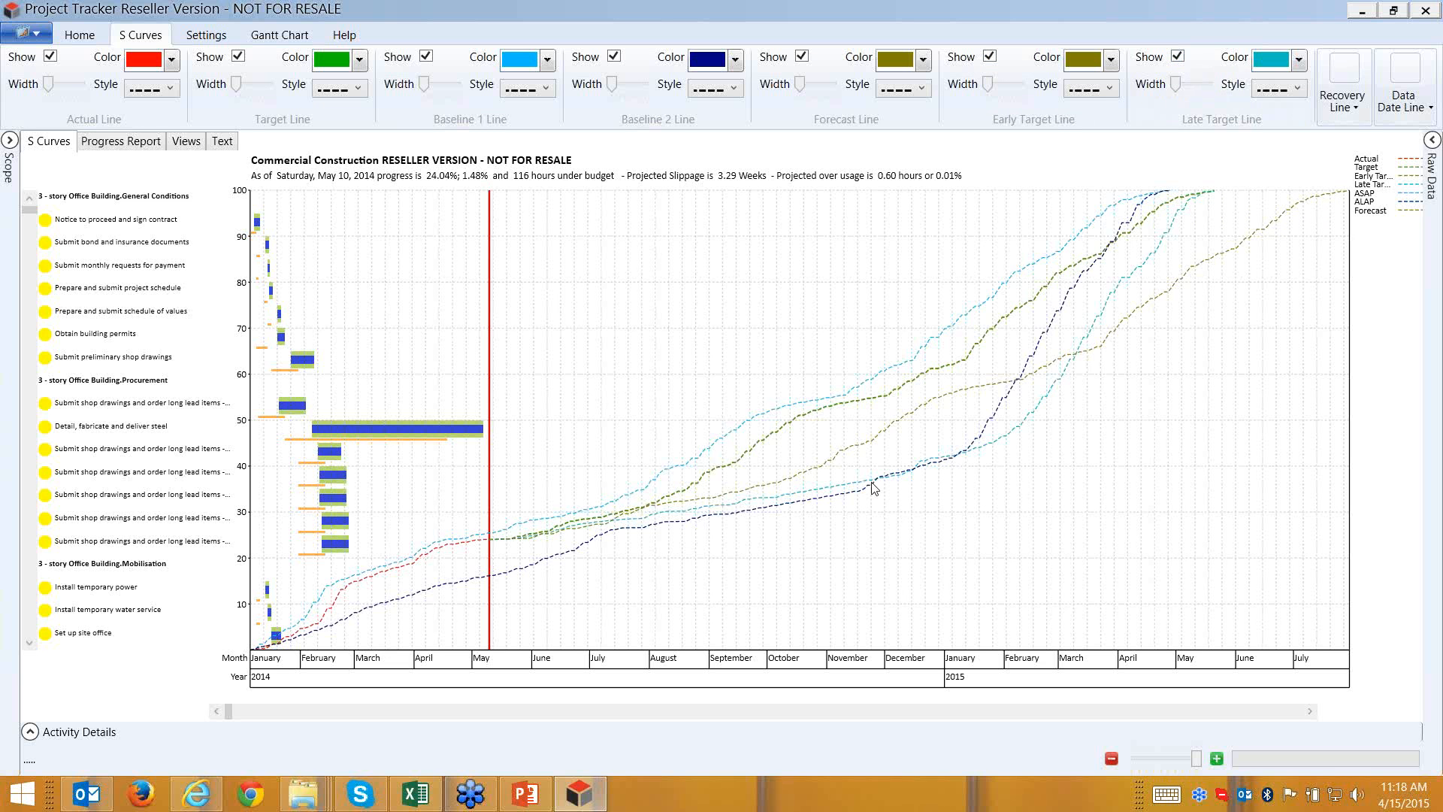
{"action": "left_click", "coordinate": [1360, 118]}
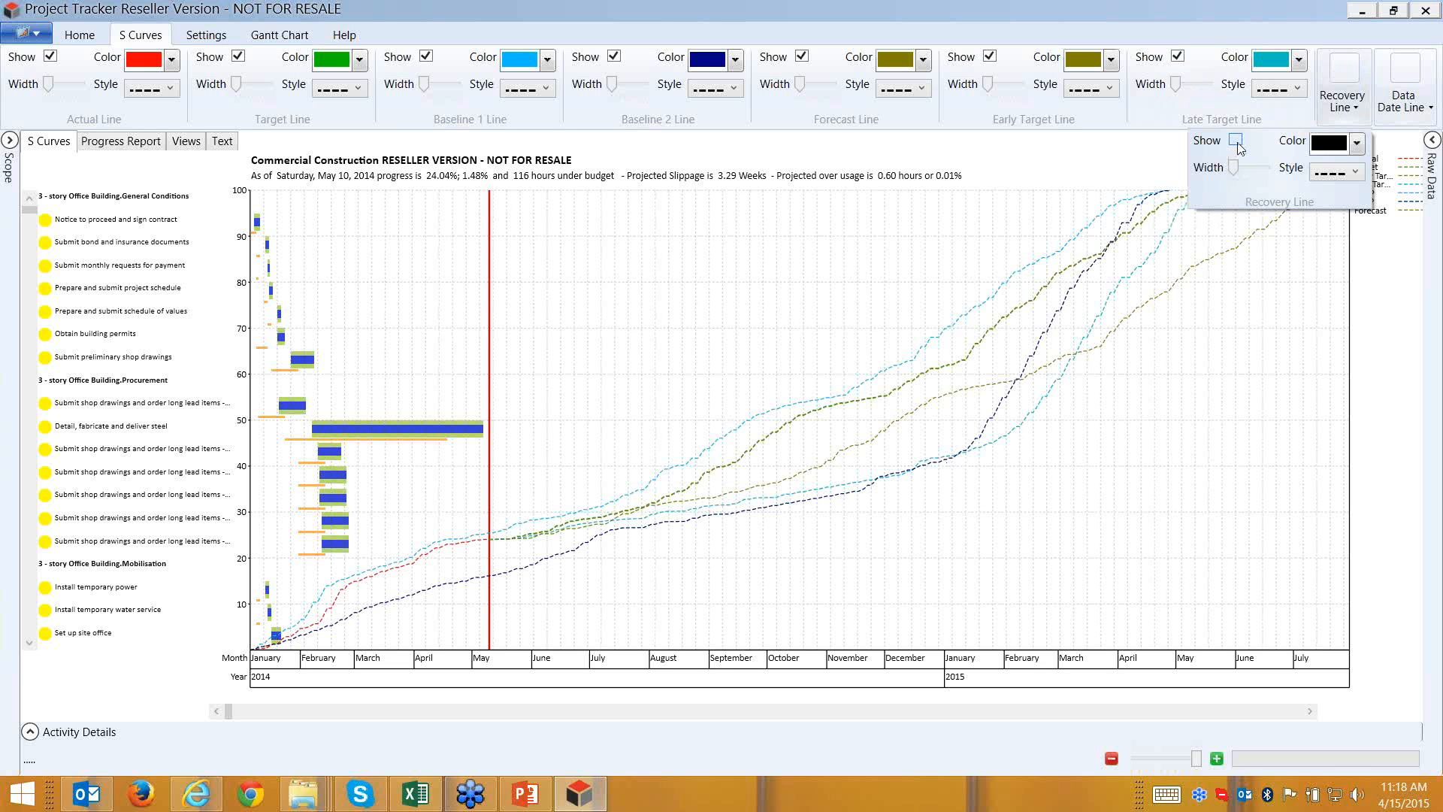
{"action": "left_click", "coordinate": [1236, 142]}
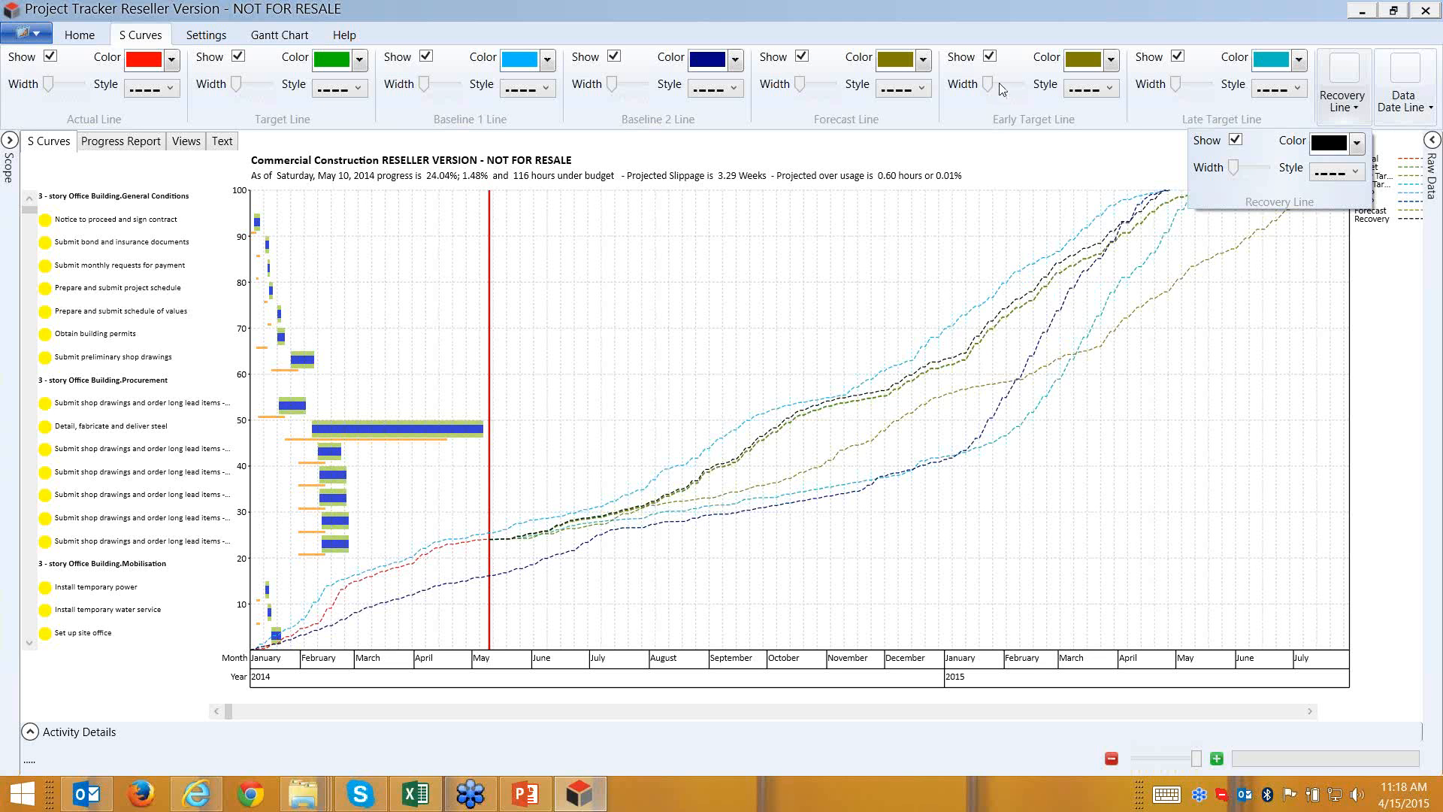
- Hide the Early Target and Late Target lines, and toggle the Recovery line until it is hidden
{"action": "left_click", "coordinate": [991, 57]}
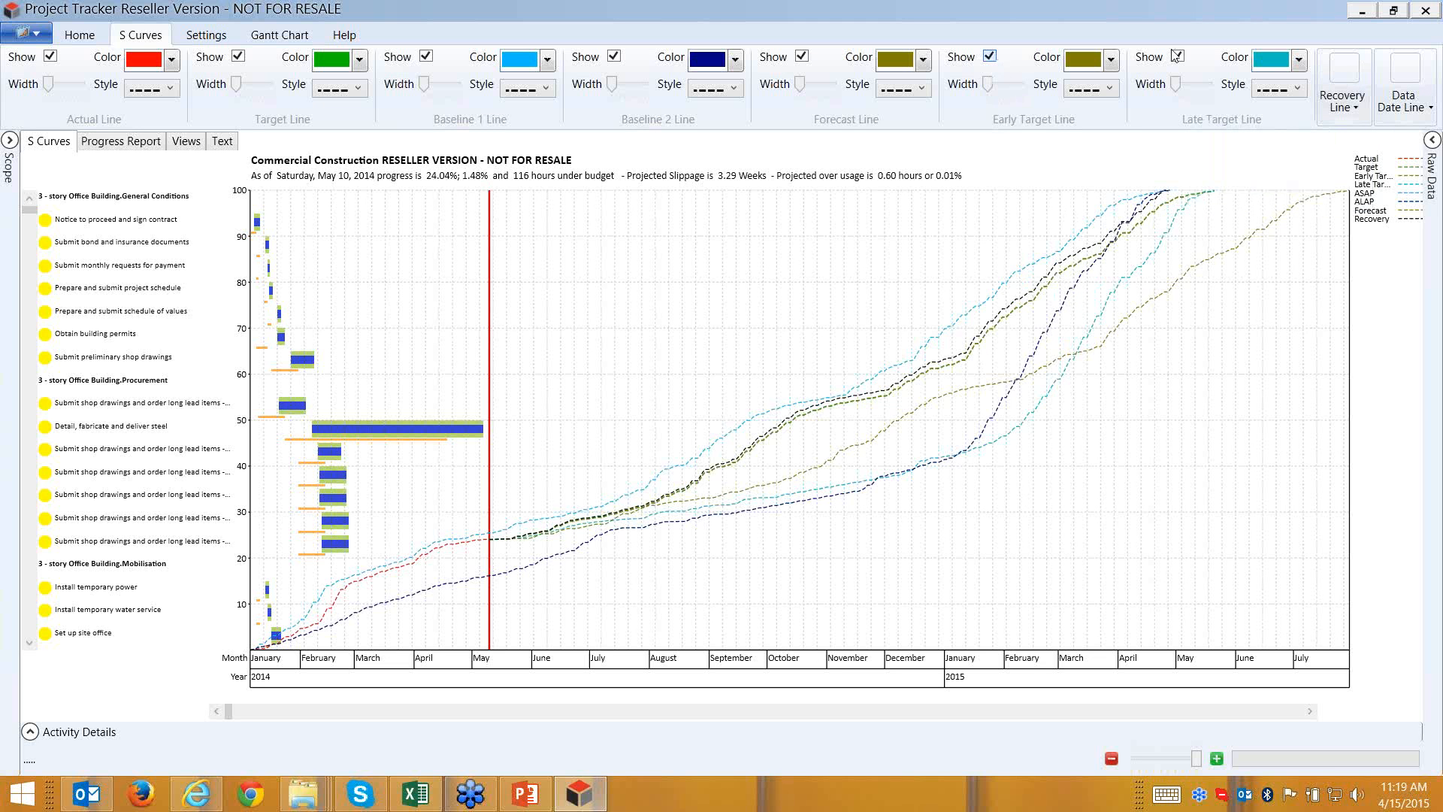
{"action": "left_click", "coordinate": [1179, 58]}
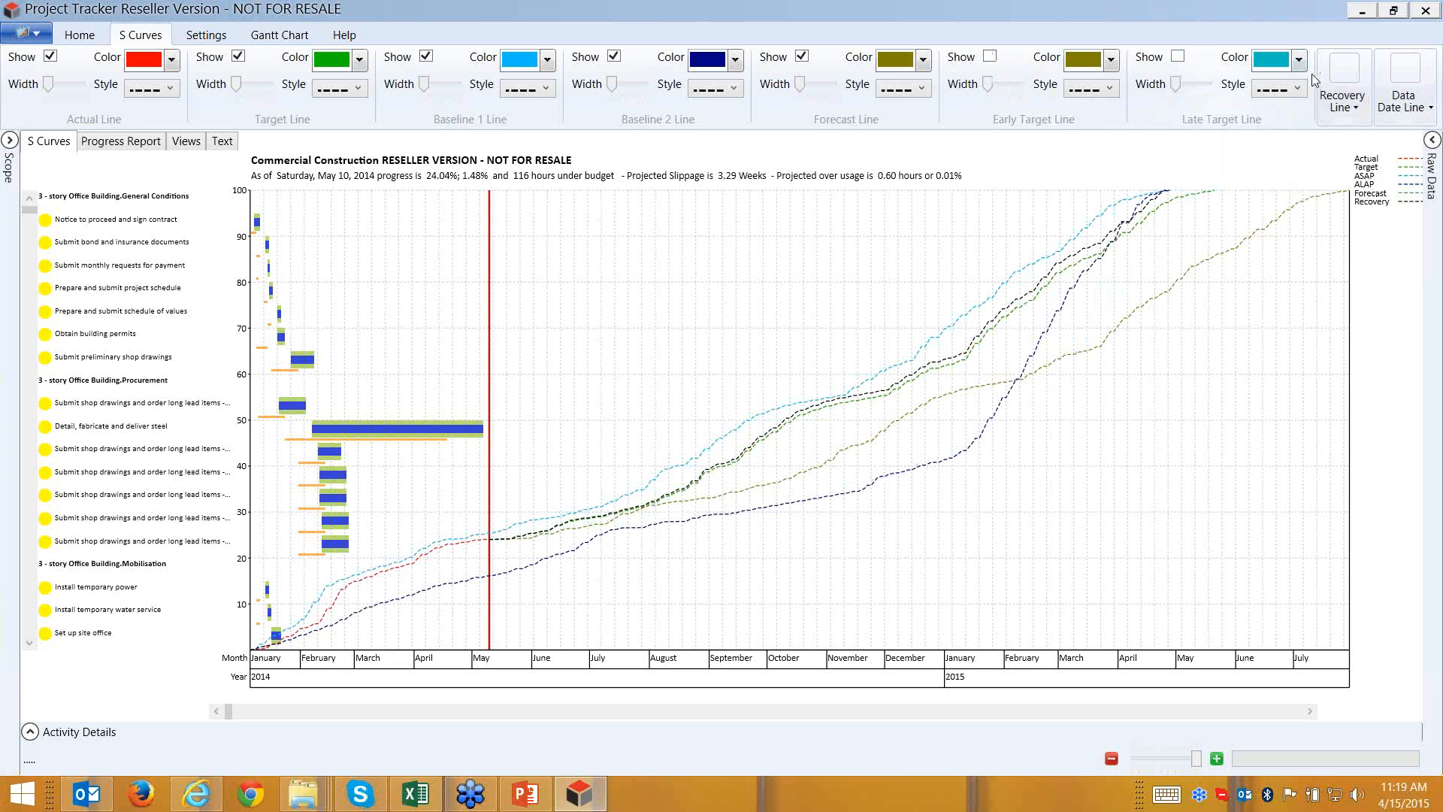
{"action": "left_click", "coordinate": [1343, 94]}
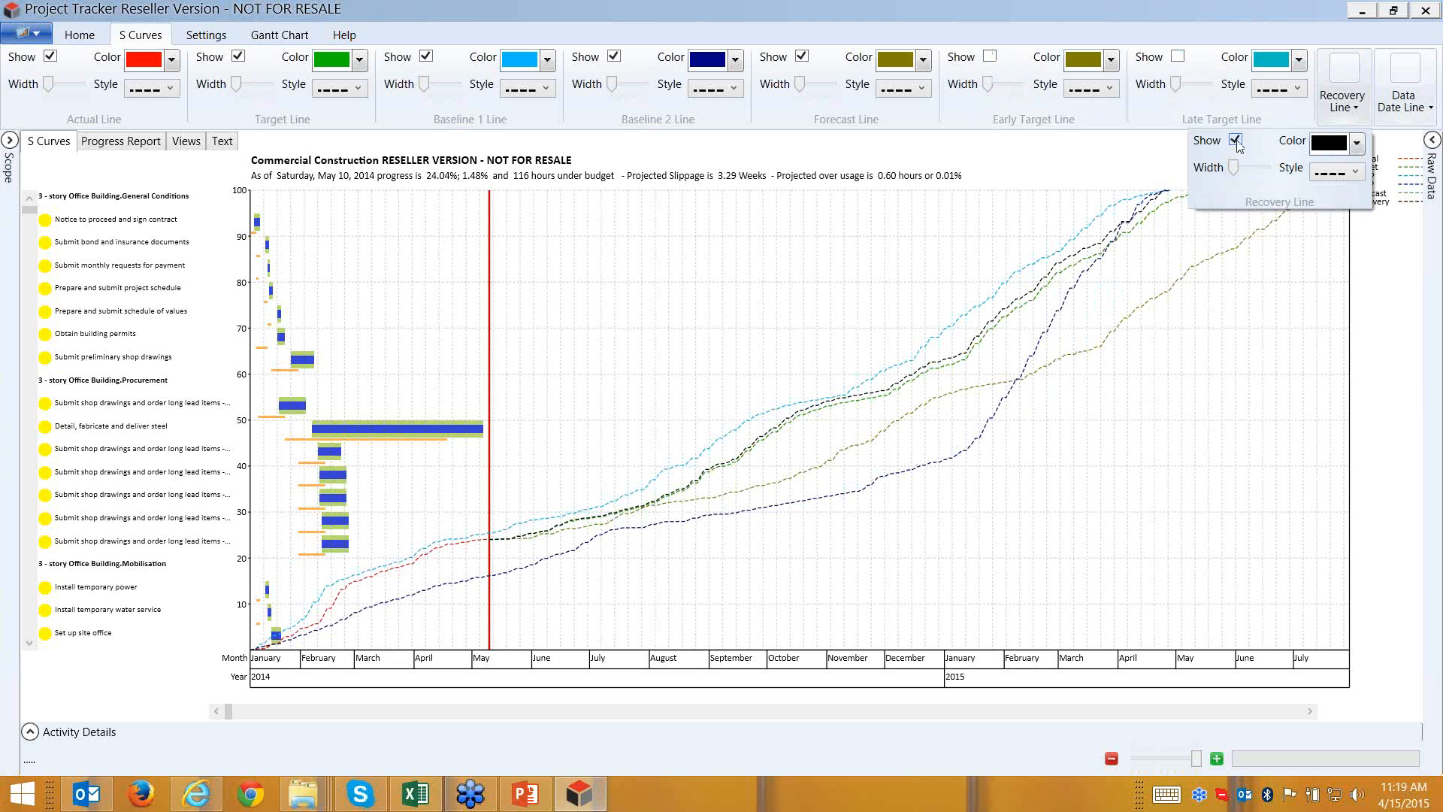
{"action": "left_click", "coordinate": [1236, 141]}
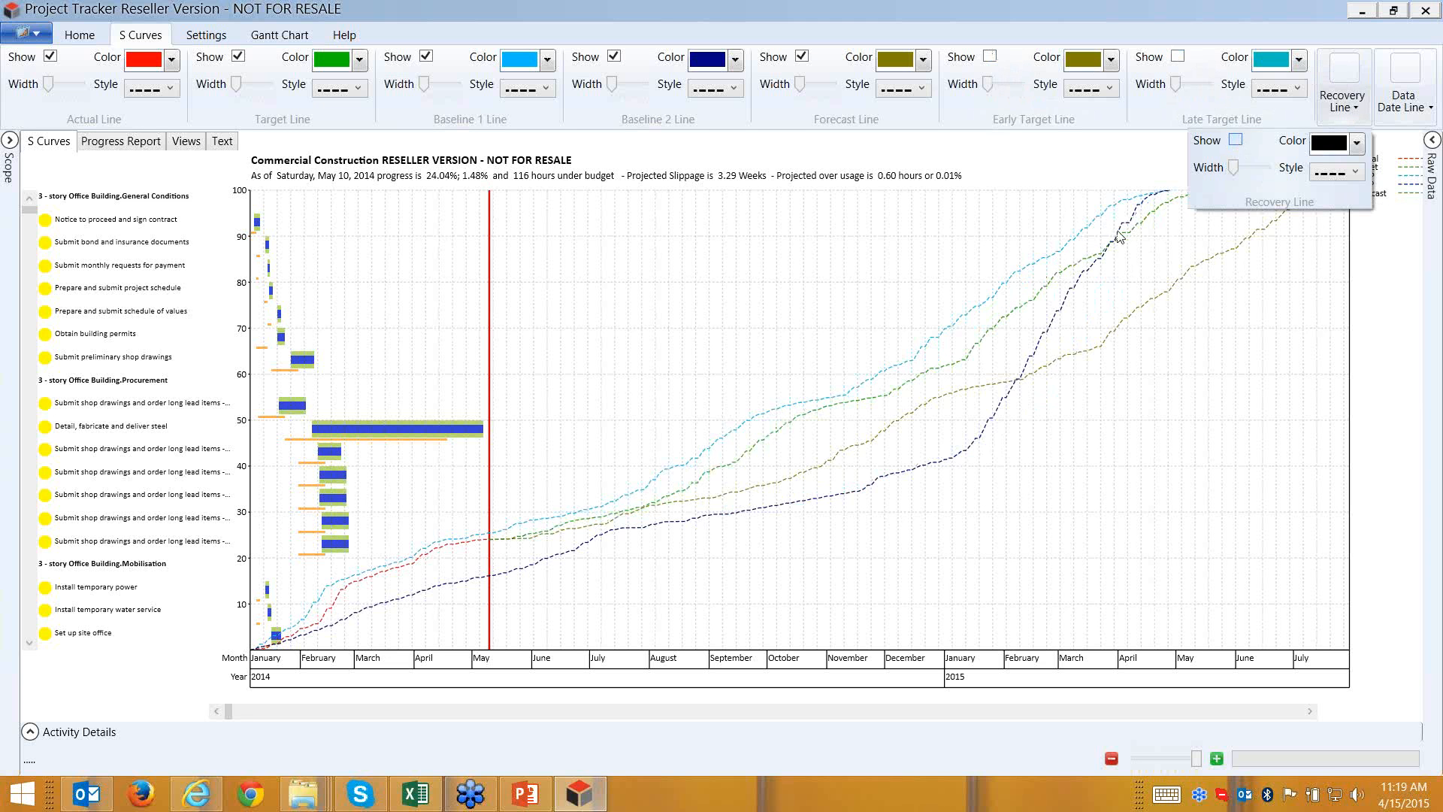
{"action": "left_click", "coordinate": [1237, 141]}
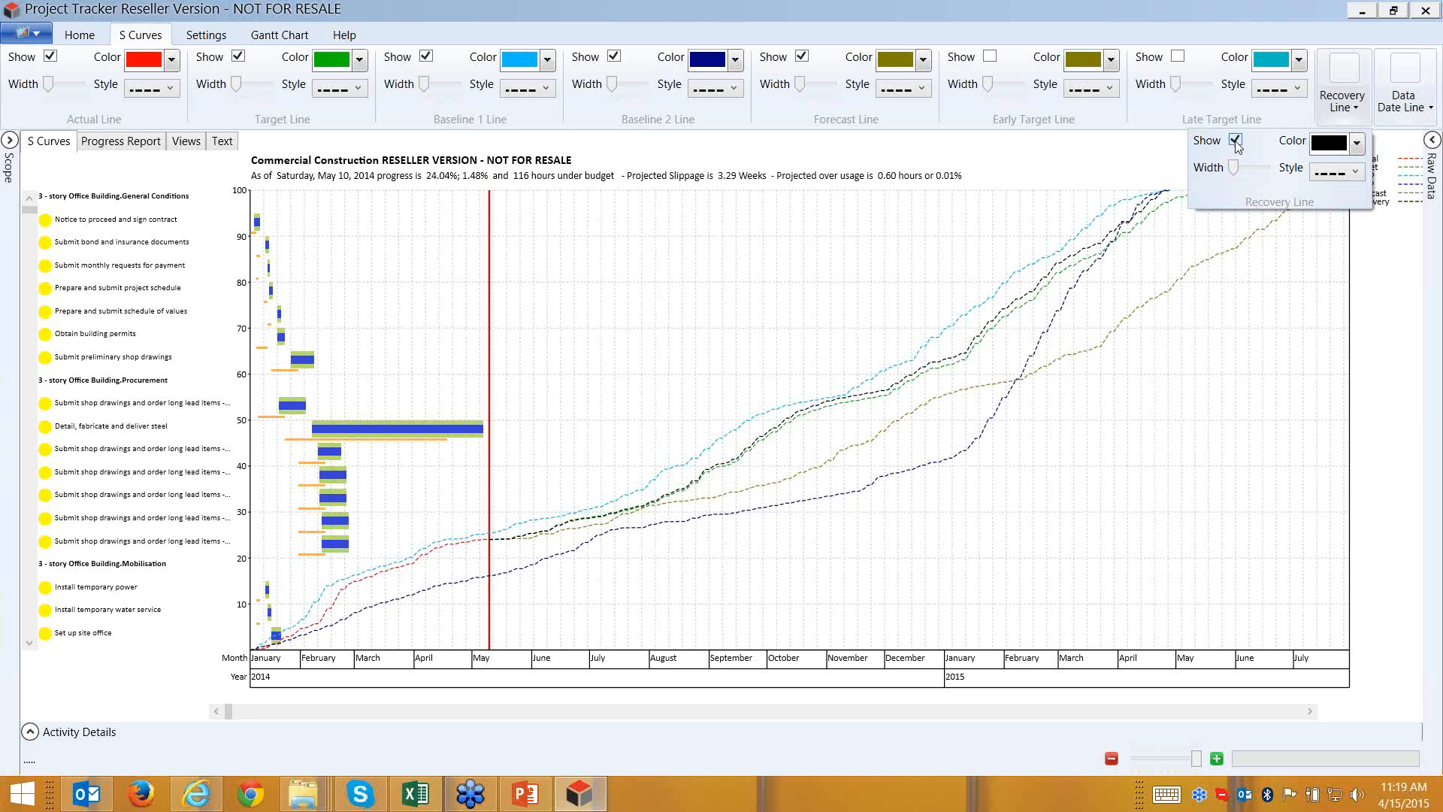
{"action": "left_click", "coordinate": [1237, 141]}
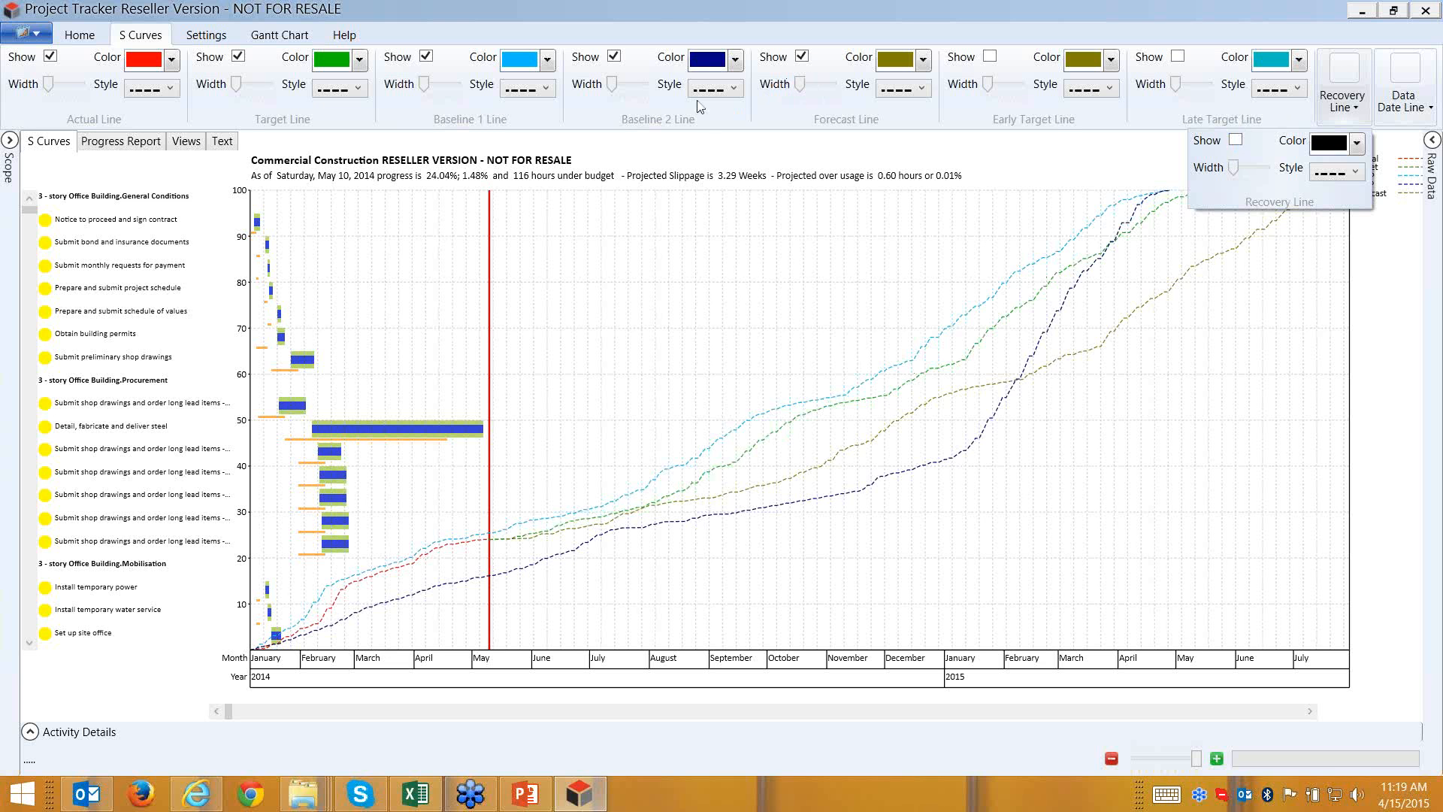
{"action": "left_click", "coordinate": [1023, 539]}
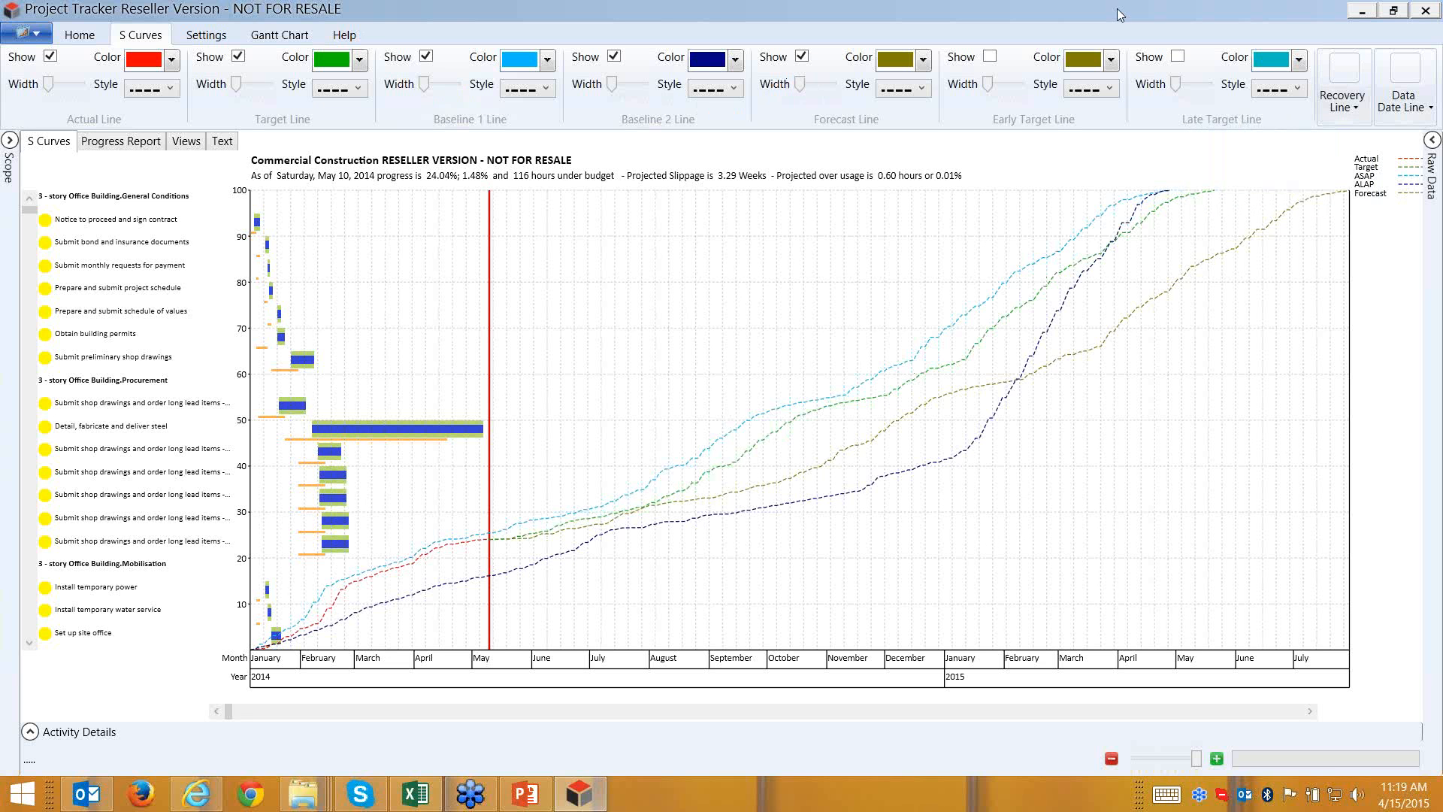
- Toggle the critical path and baselines off and back on for the Gantt bars around Steel Erection
{"action": "left_click", "coordinate": [297, 40]}
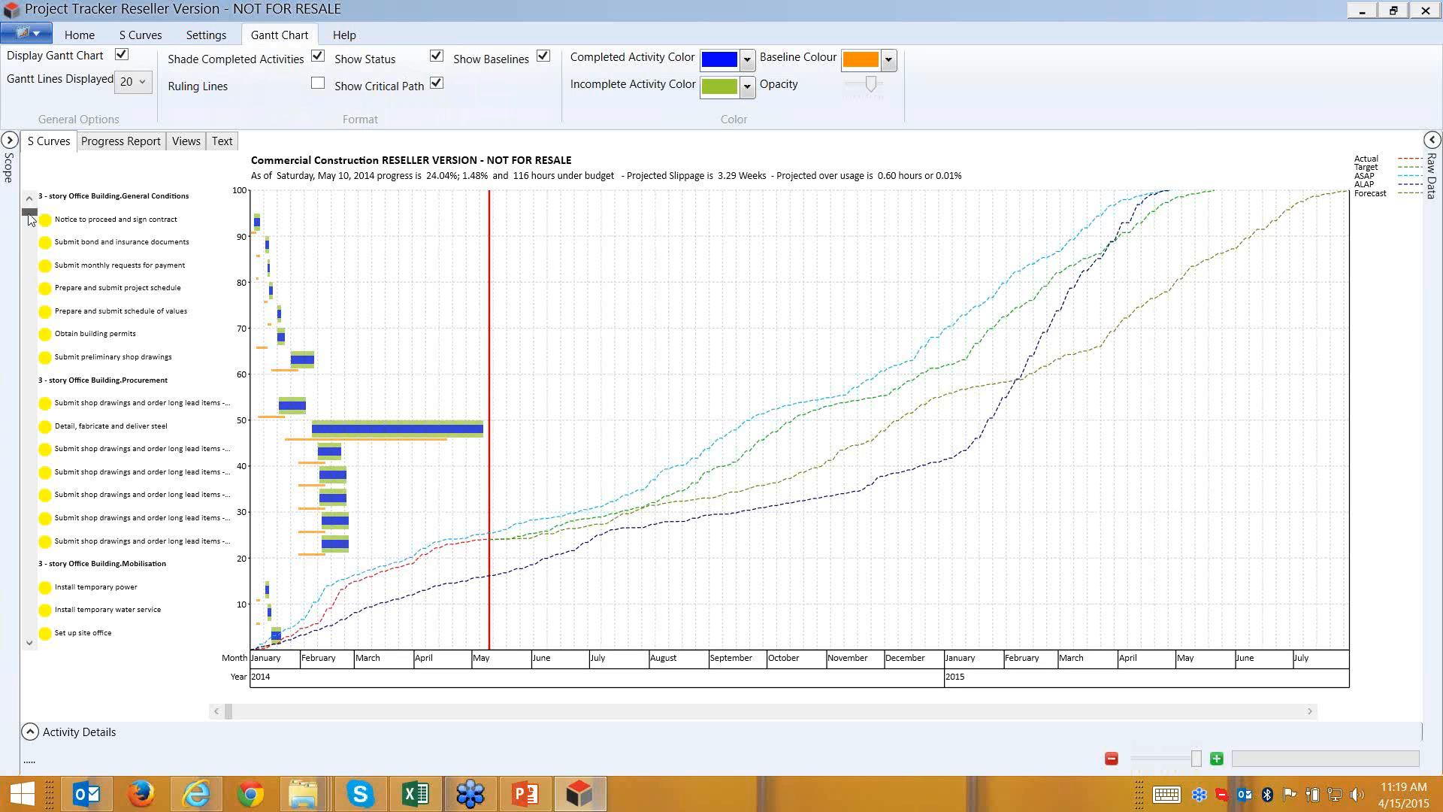
{"action": "scroll", "coordinate": [29, 285], "scroll_direction": "down", "scroll_amount": 7}
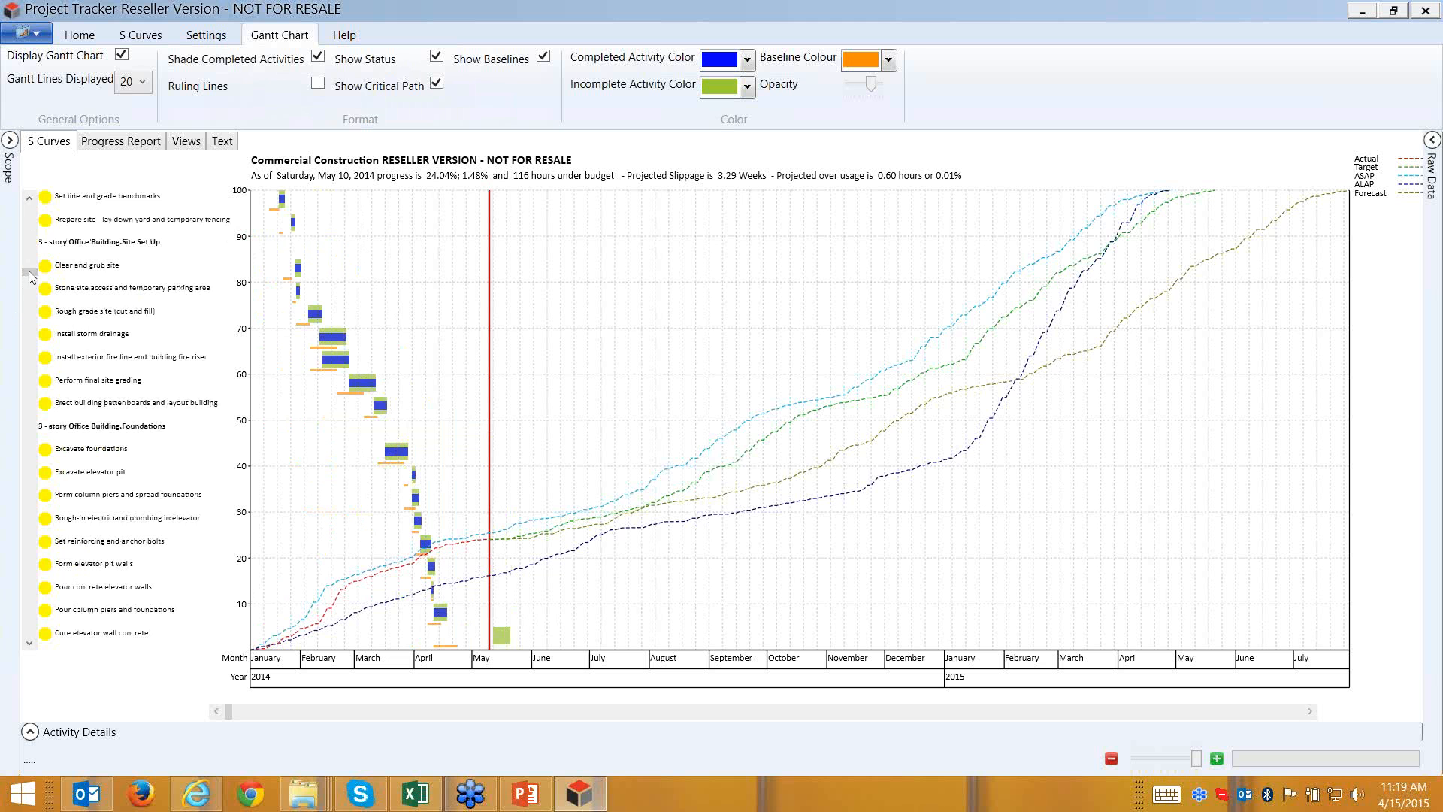
{"action": "scroll", "coordinate": [34, 333], "scroll_direction": "down", "scroll_amount": 1}
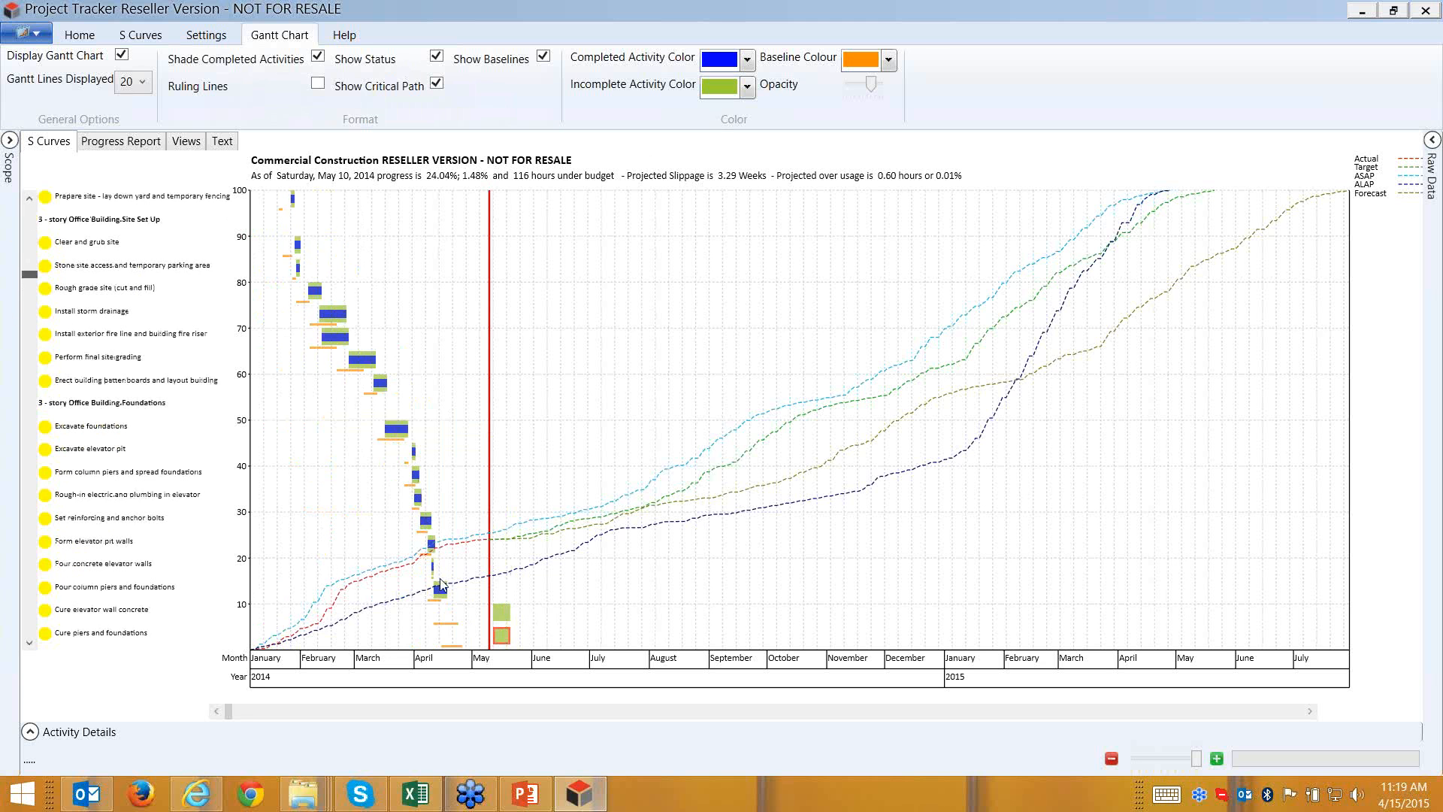
{"action": "scroll", "coordinate": [442, 585], "scroll_direction": "down", "scroll_amount": 6}
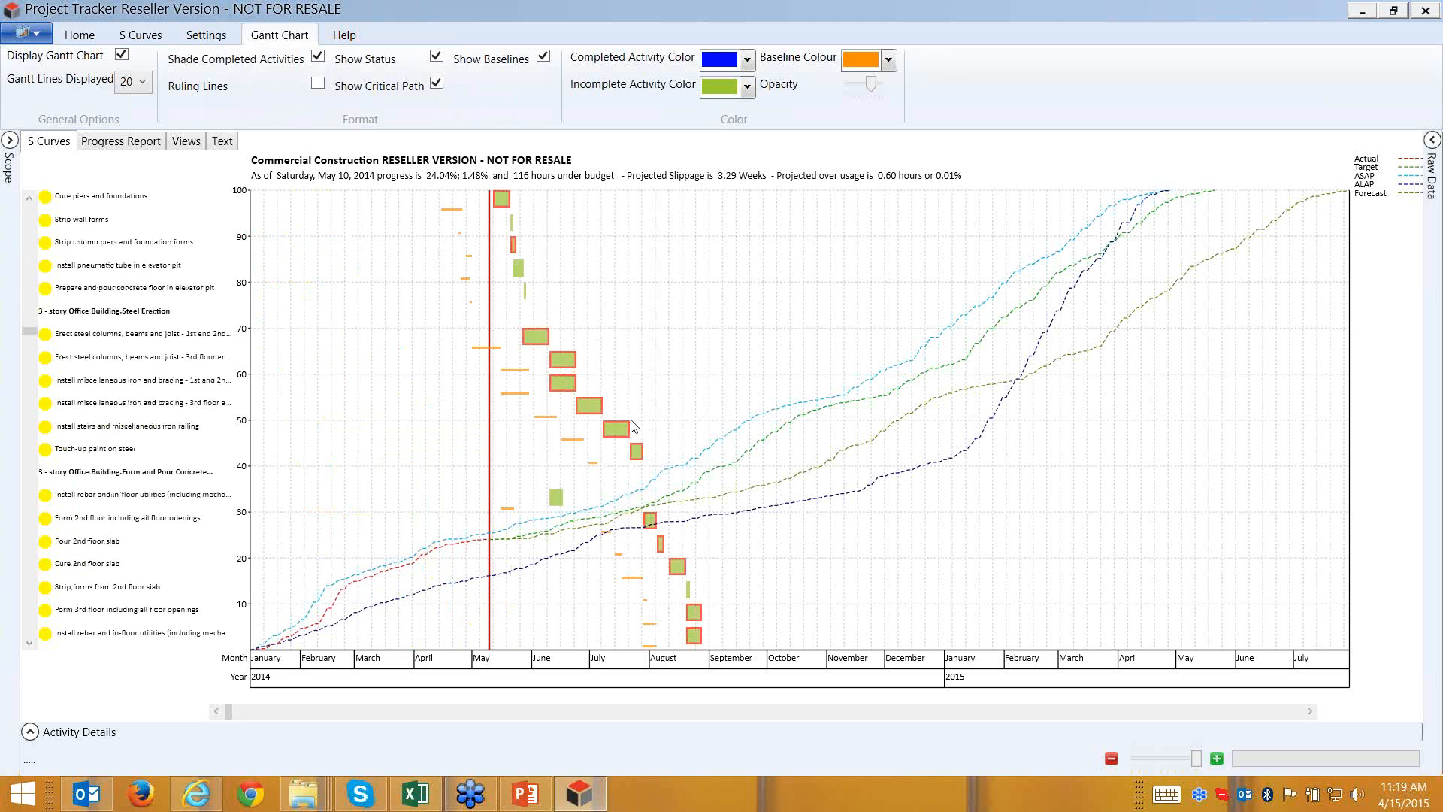
{"action": "left_click", "coordinate": [436, 85]}
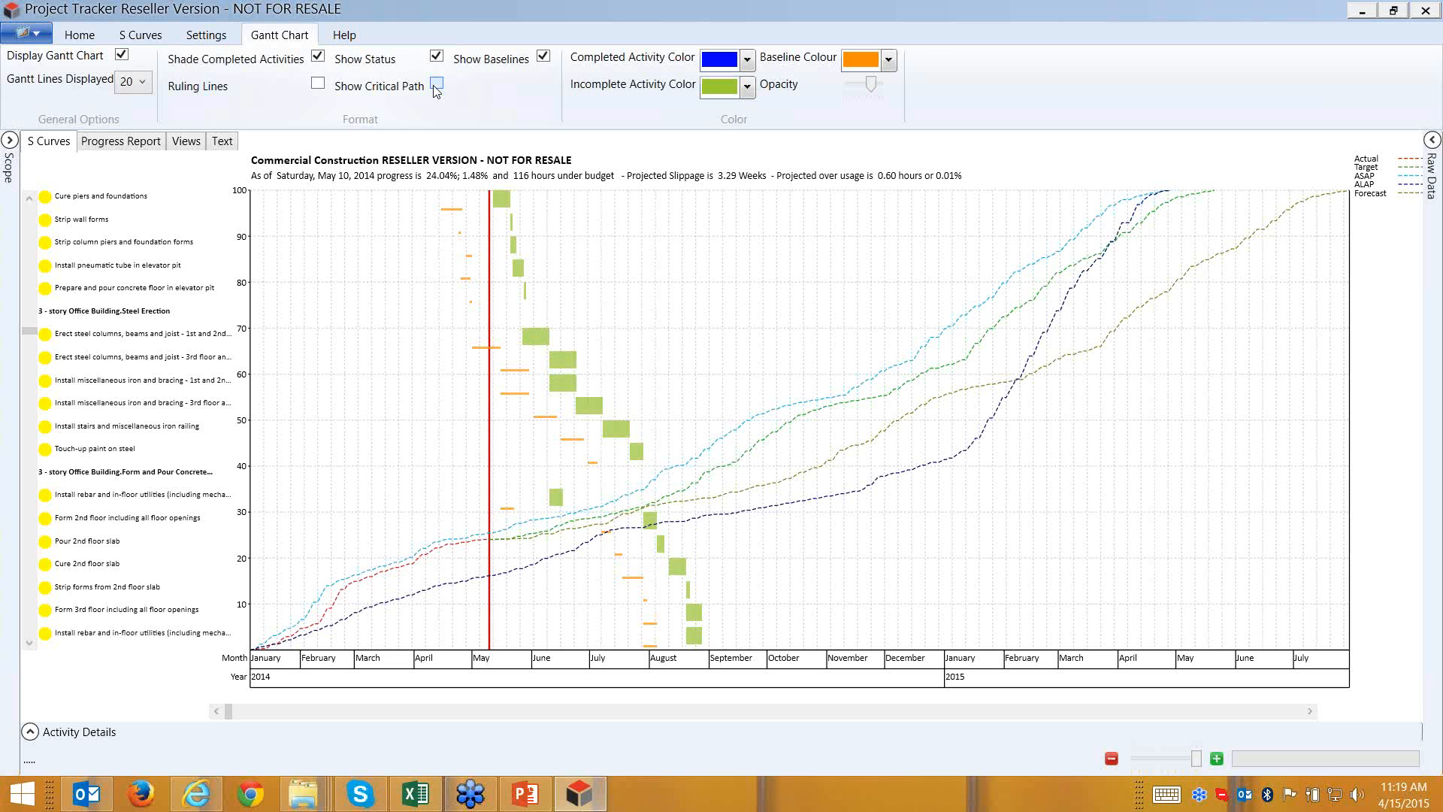
{"action": "left_click", "coordinate": [436, 85]}
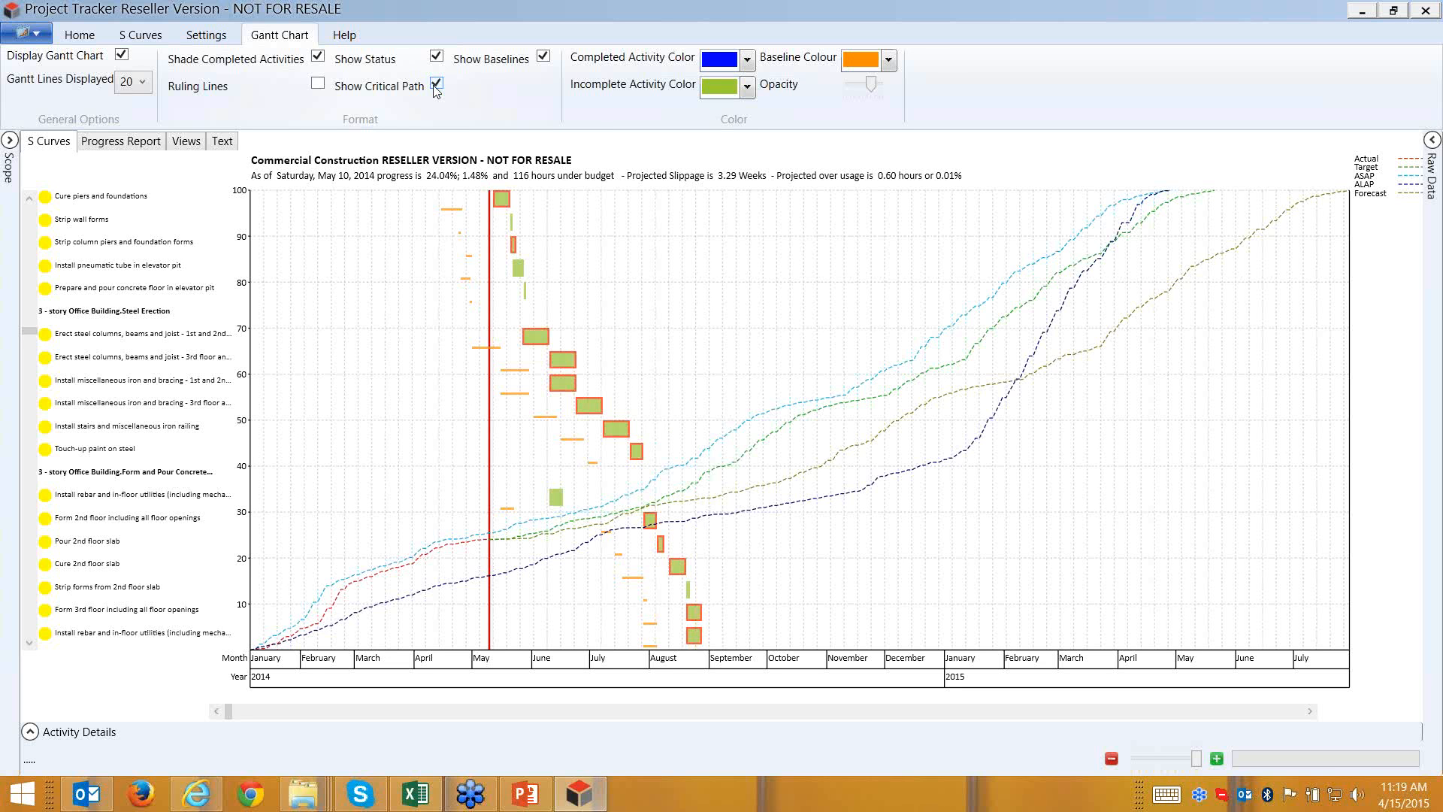
{"action": "left_click", "coordinate": [544, 57]}
{"action": "left_click", "coordinate": [544, 58]}
- Try displaying 50 and 100 Gantt lines on the chart, and return the number of lines to 20
{"action": "left_click", "coordinate": [136, 91]}
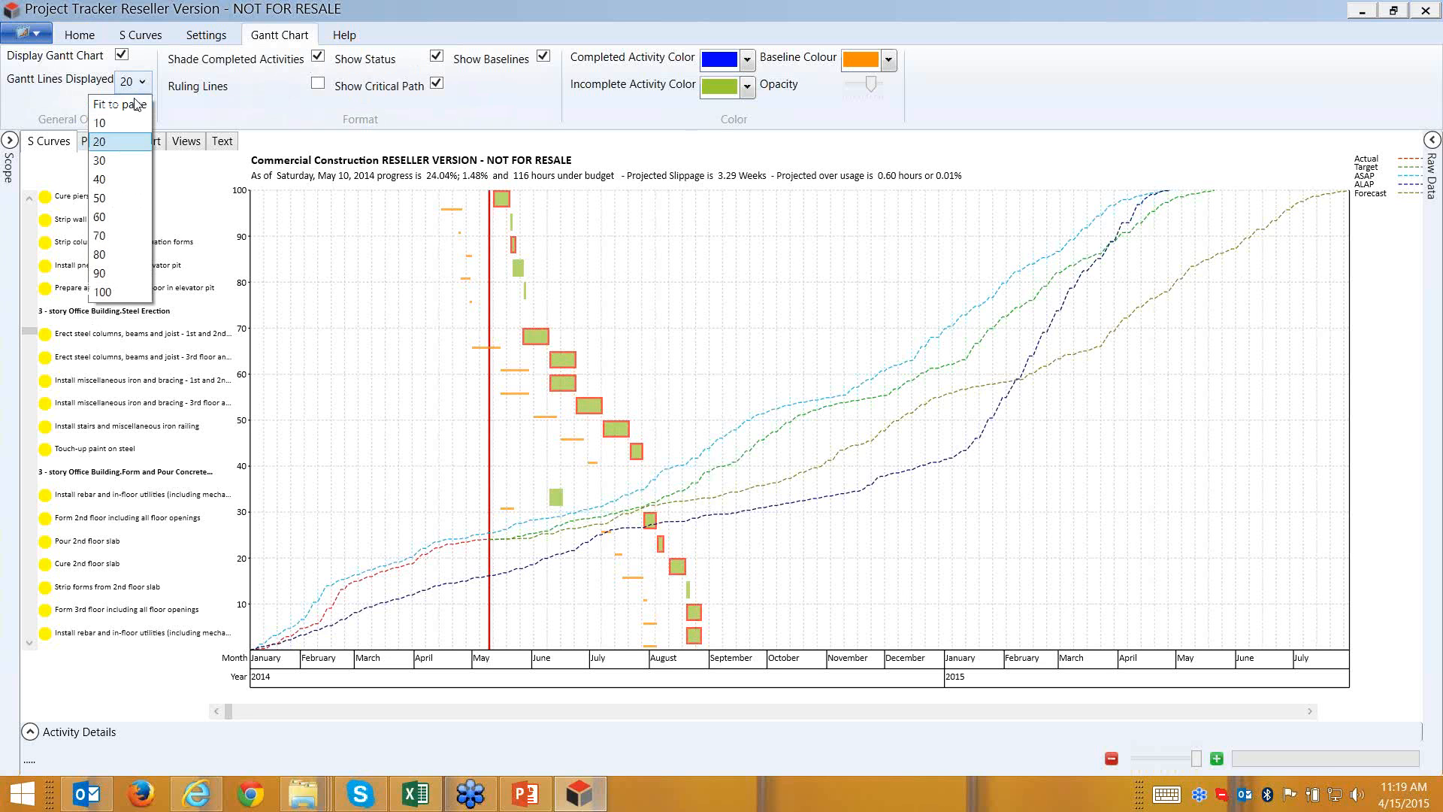
{"action": "left_click", "coordinate": [114, 205]}
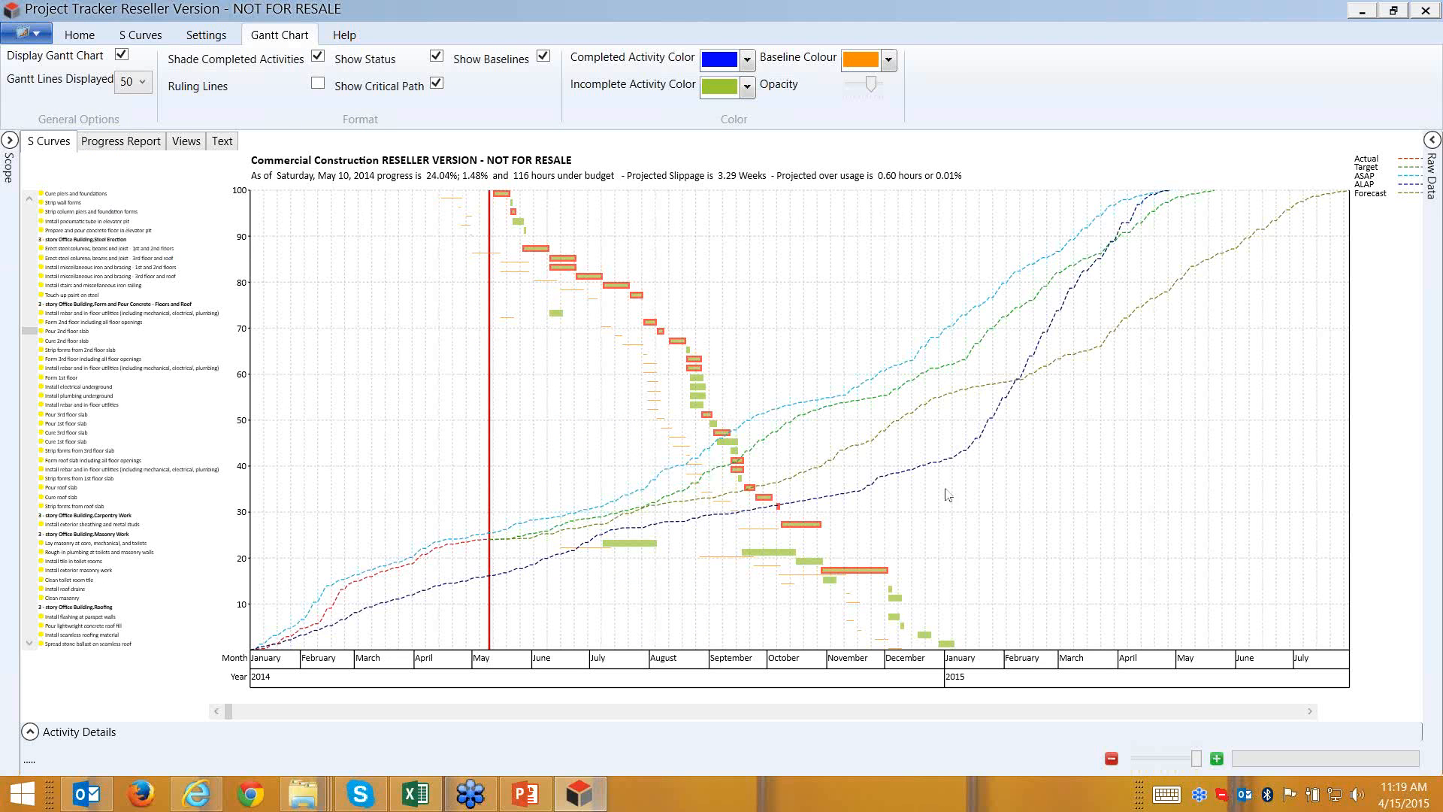
{"action": "left_click", "coordinate": [142, 88]}
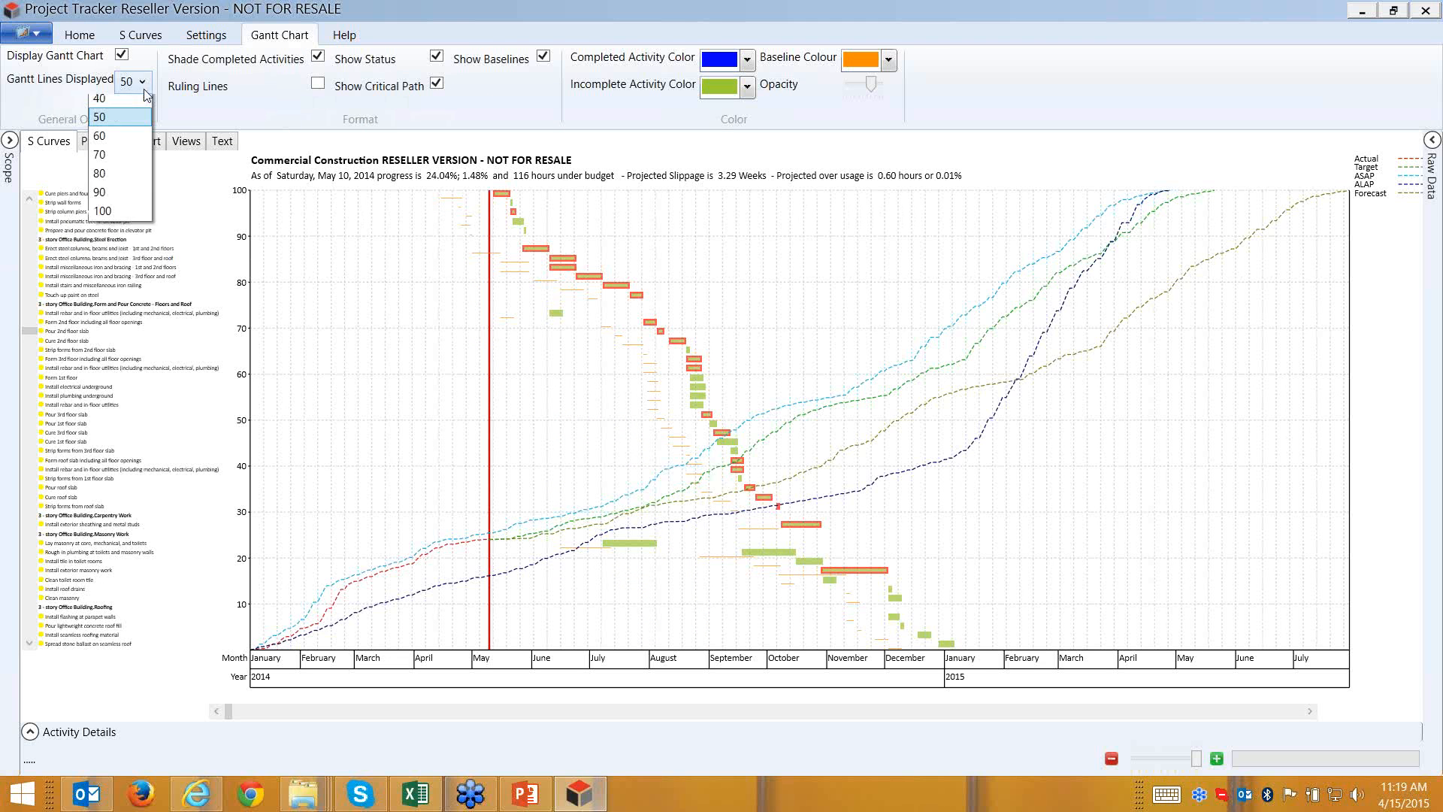
{"action": "left_click", "coordinate": [94, 291]}
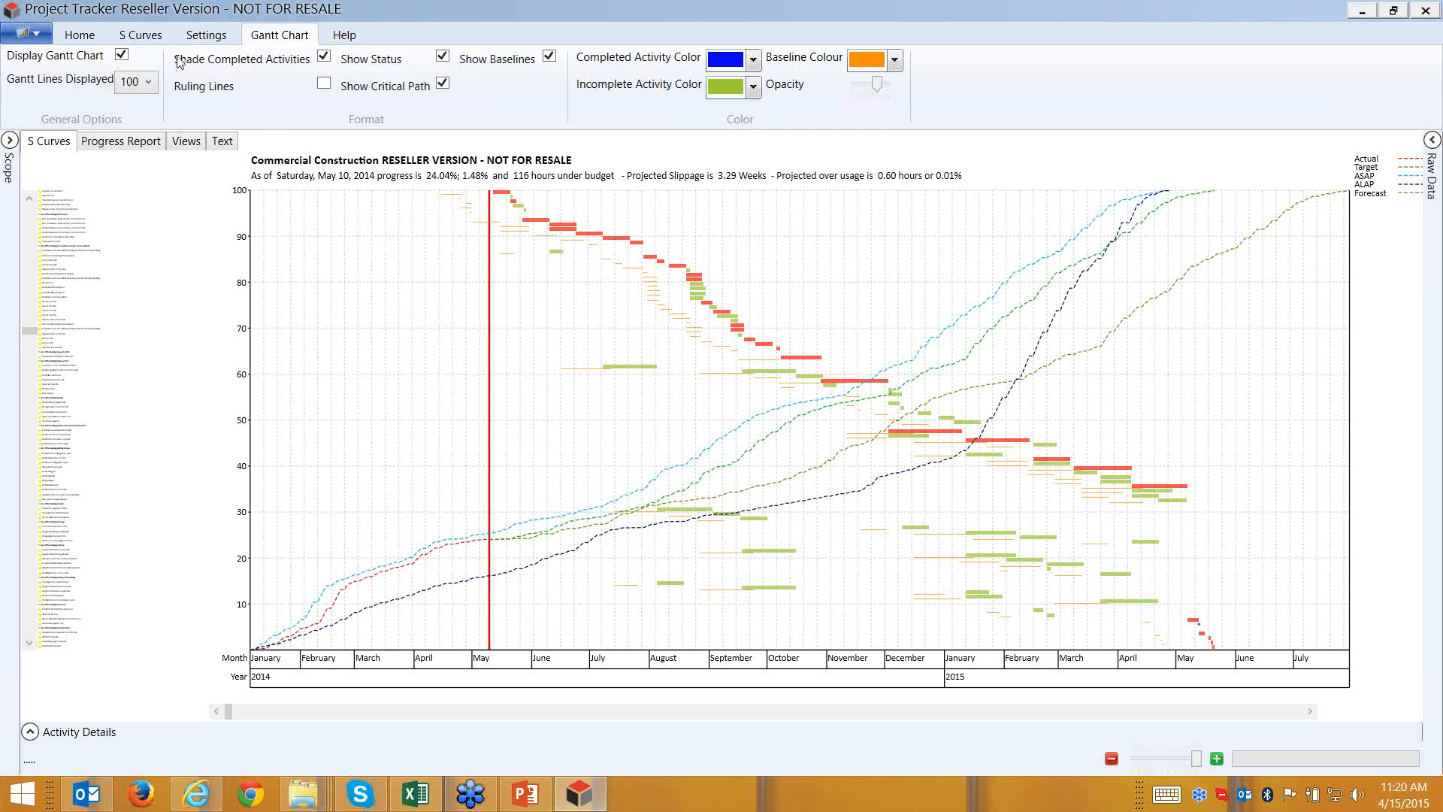
{"action": "left_click", "coordinate": [148, 83]}
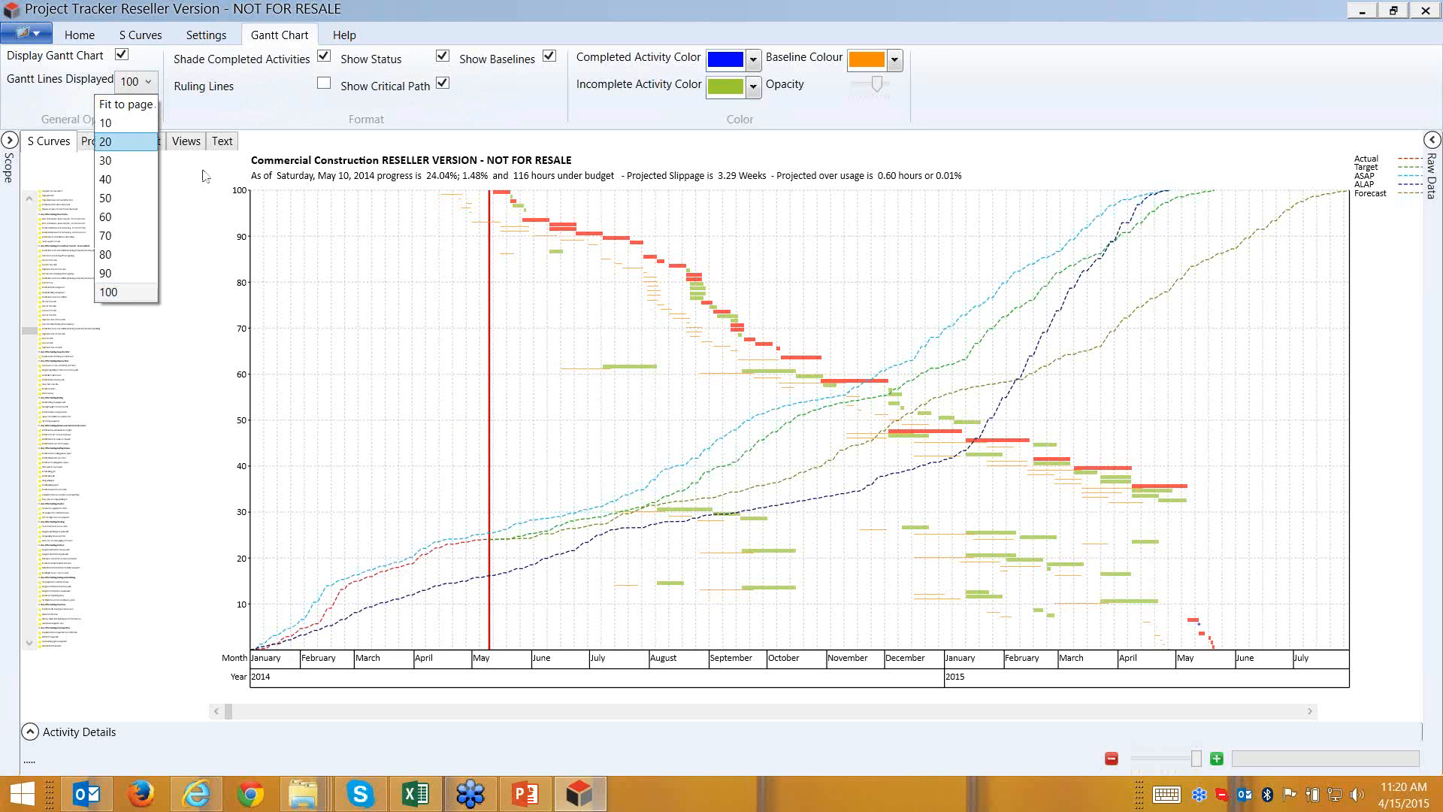
{"action": "left_click", "coordinate": [109, 141]}
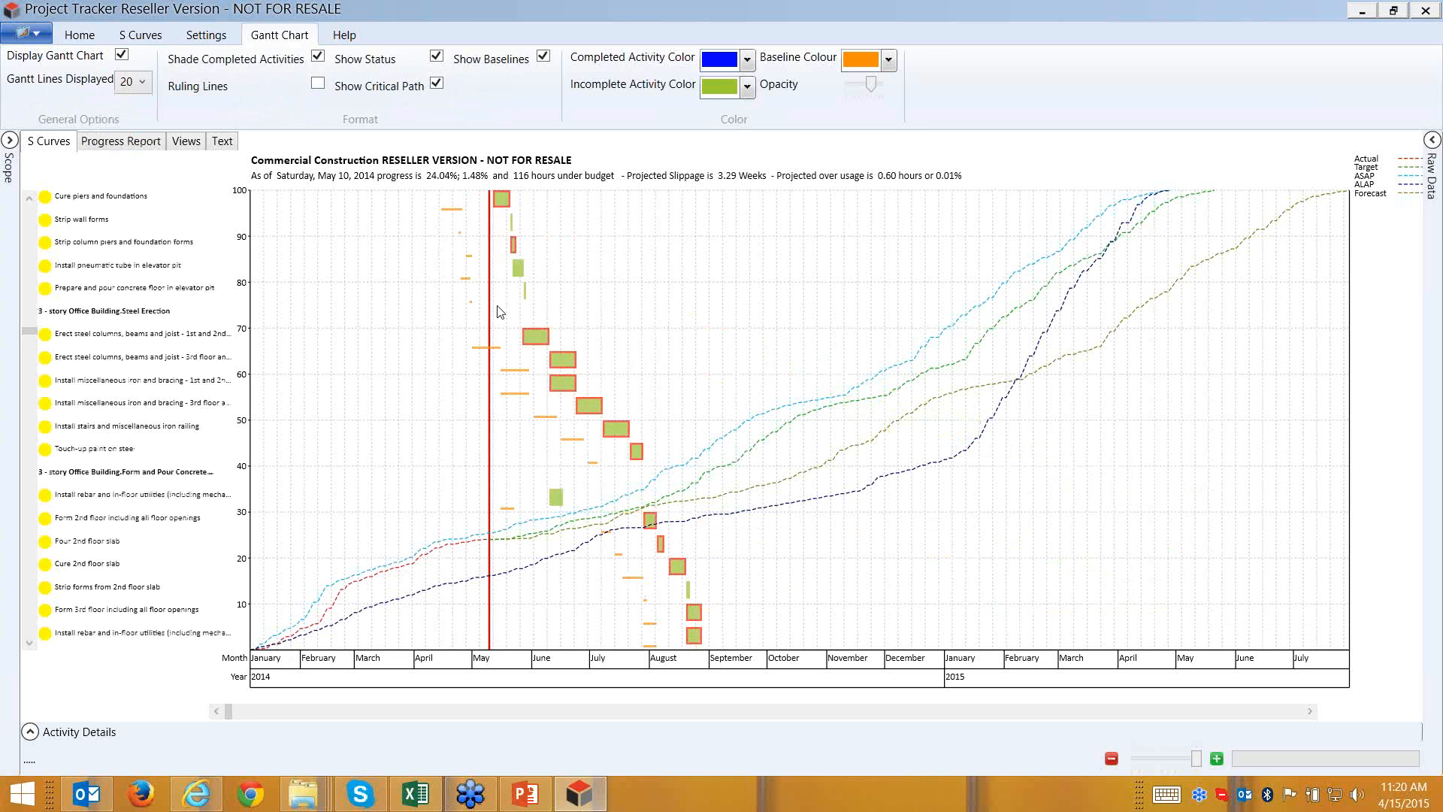
- Draw the Period Target Graph, and turn the Period Baseline Graph on and off again for comparison
{"action": "left_click", "coordinate": [220, 38]}
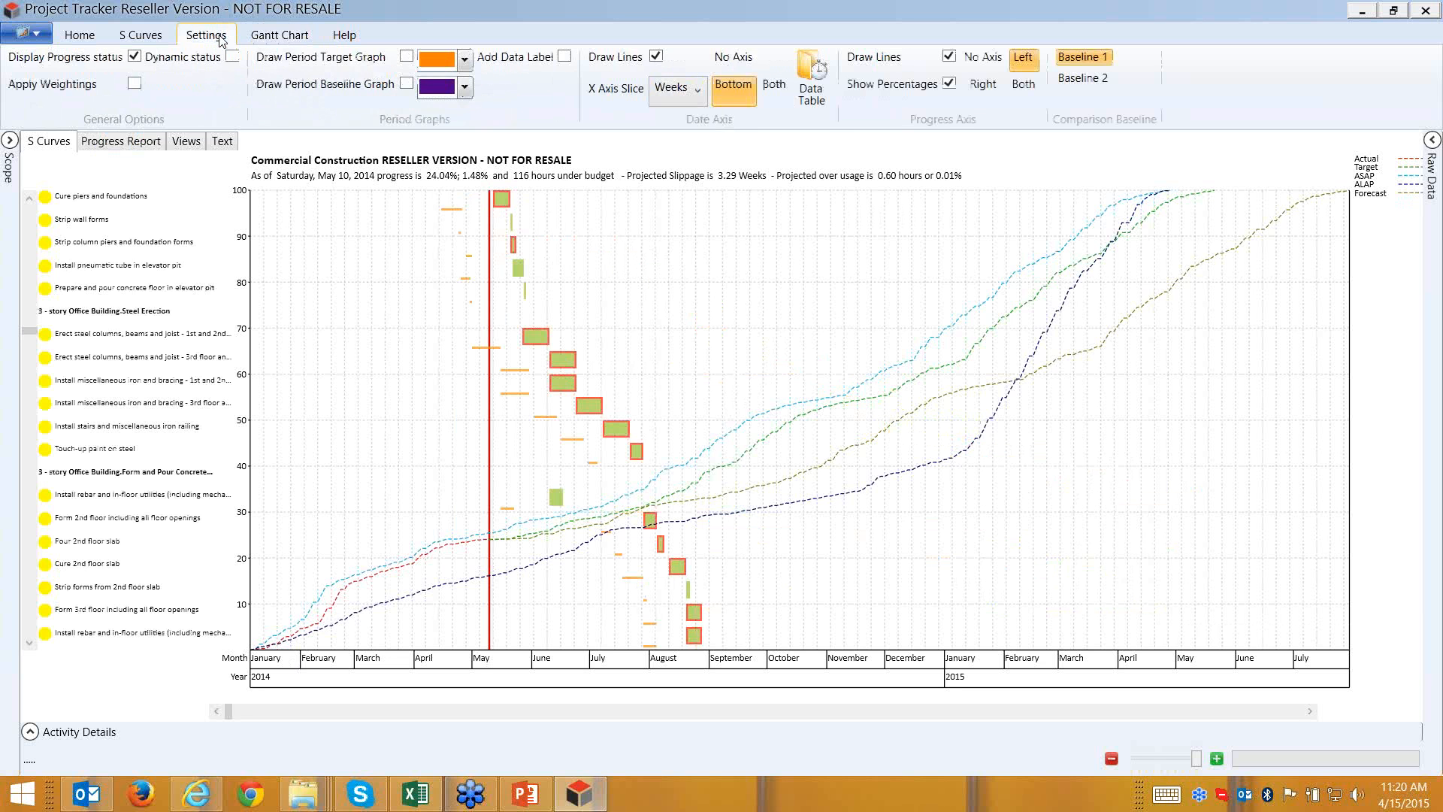
{"action": "left_click", "coordinate": [406, 57]}
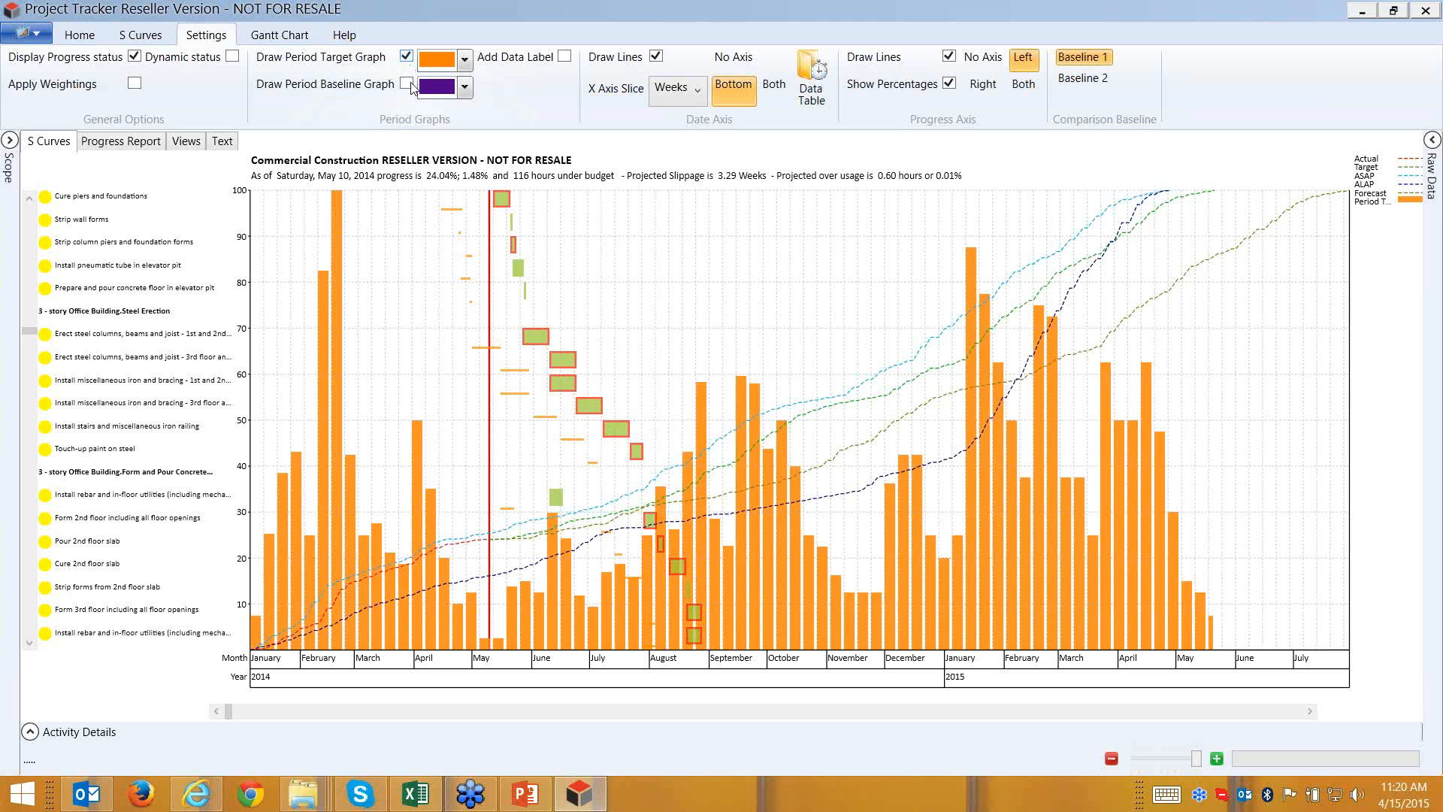
{"action": "left_click", "coordinate": [408, 88]}
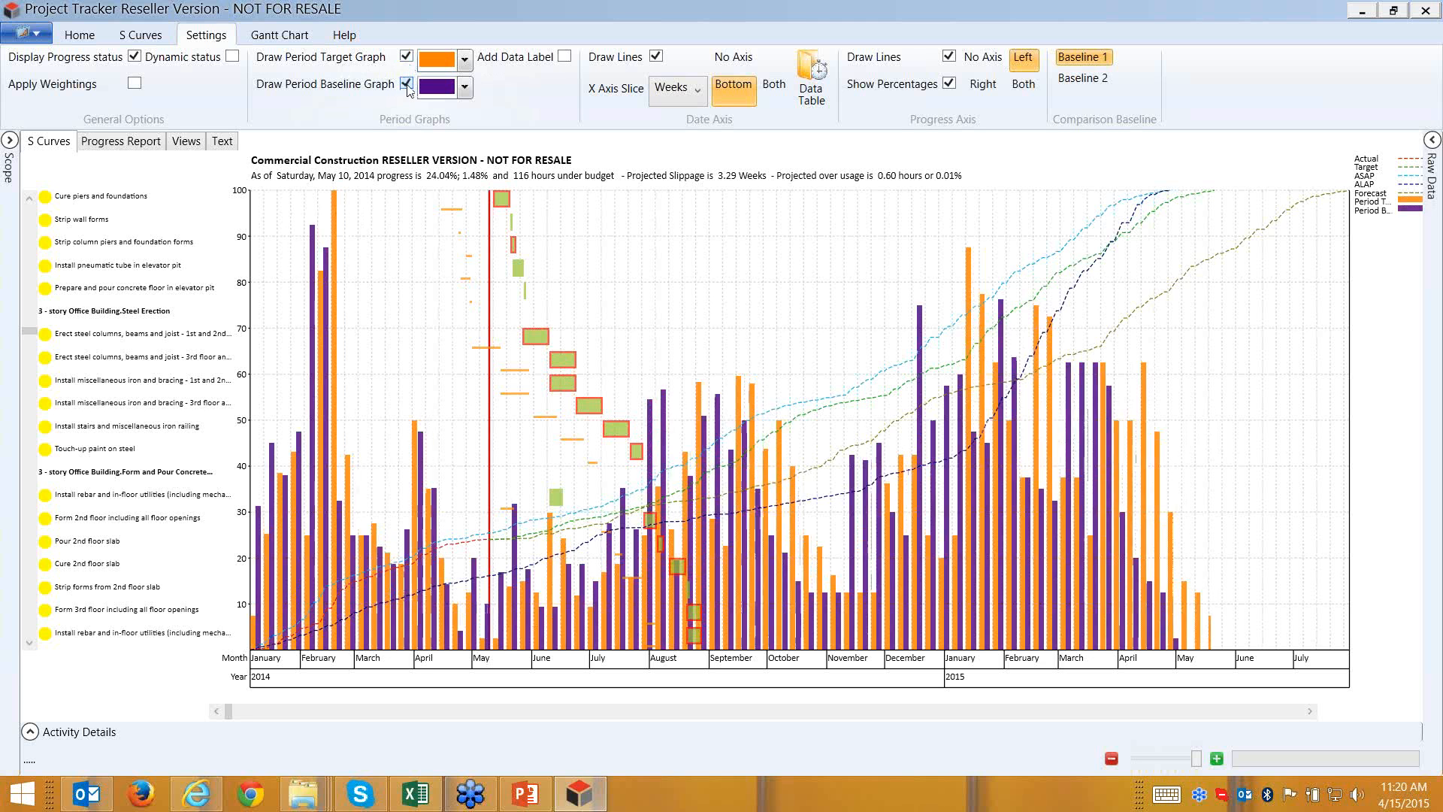
{"action": "left_click", "coordinate": [413, 88]}
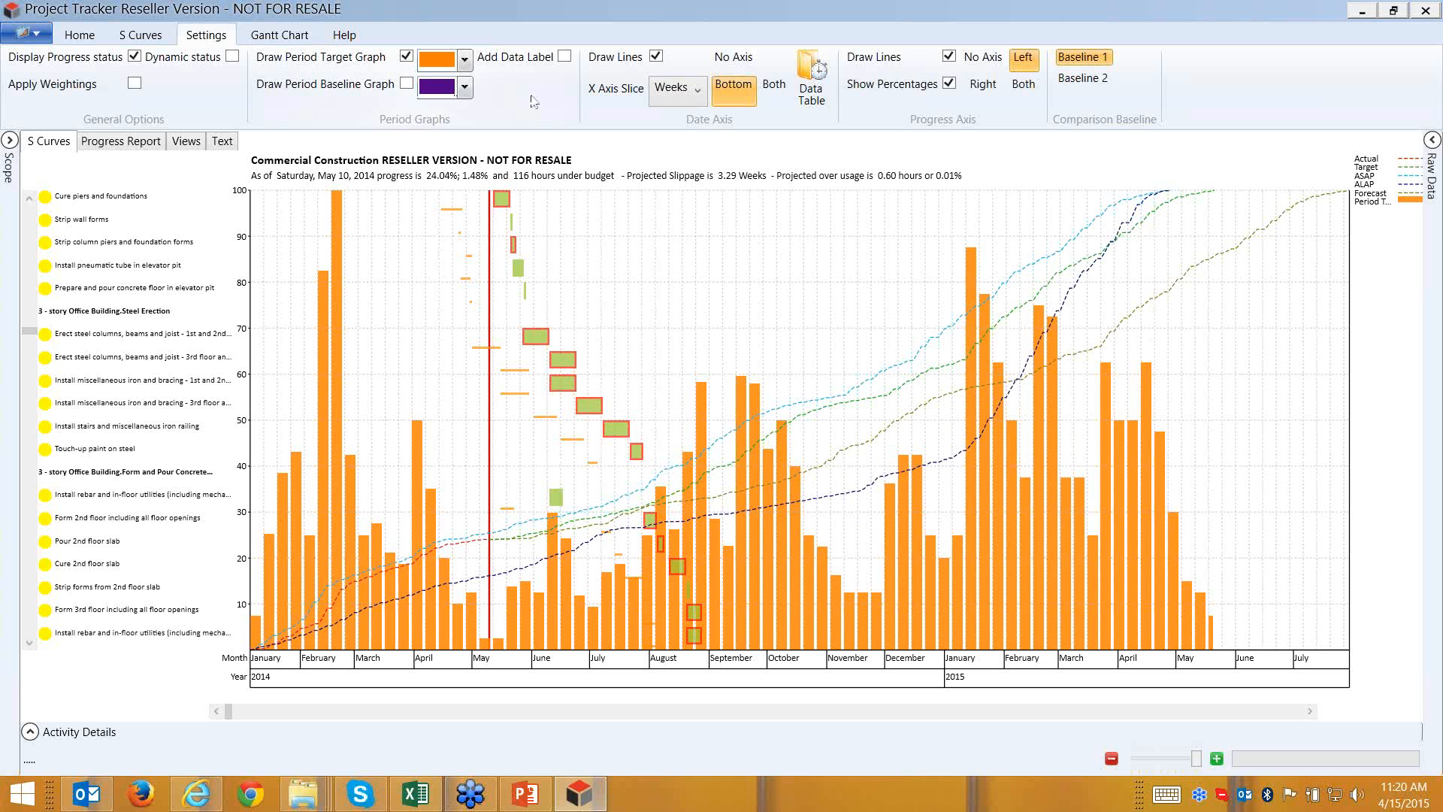
- Draw the Period Baseline Graph beside the target graph, try date axis slices of Months and Days, and return the slice to Weeks
{"action": "left_click", "coordinate": [409, 86]}
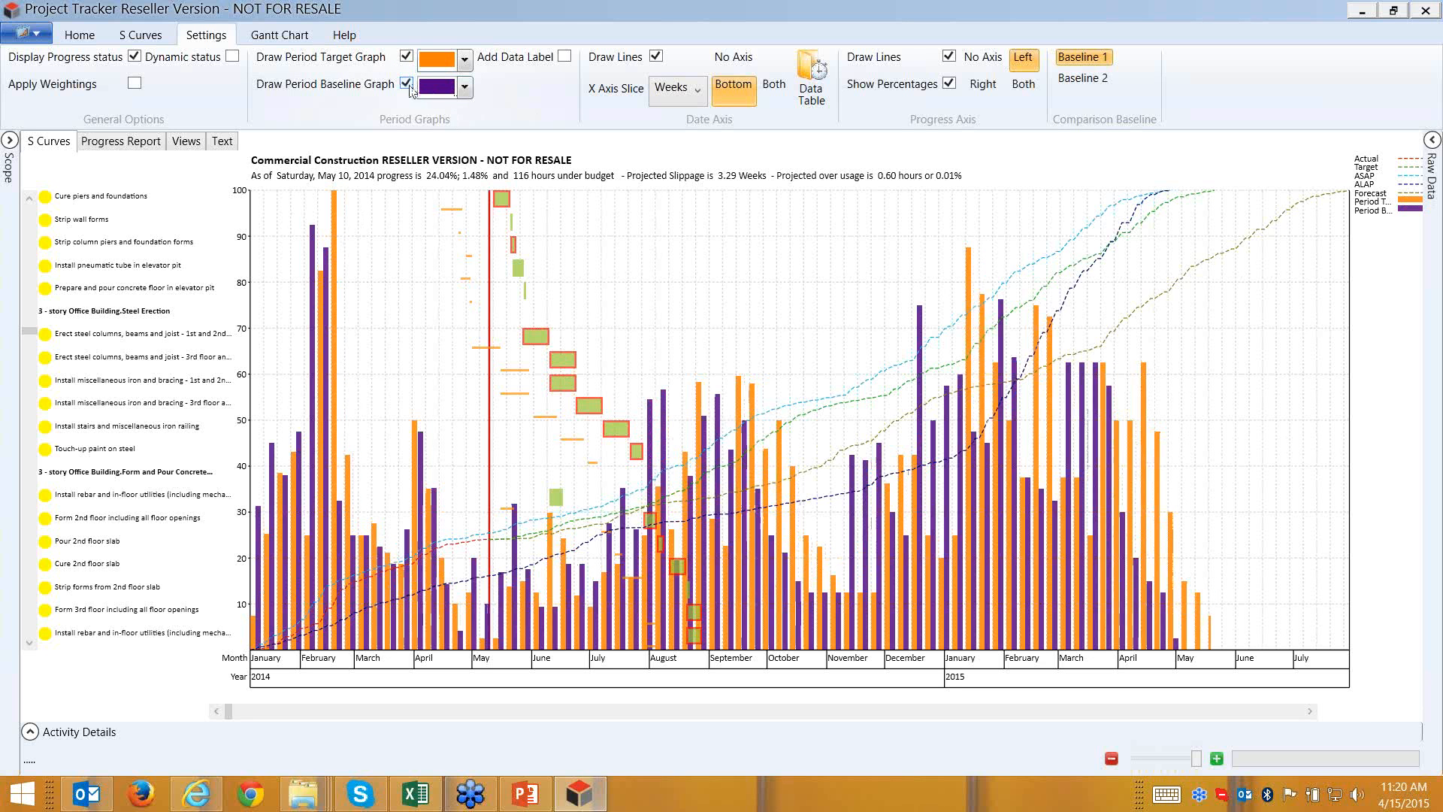
{"action": "left_click", "coordinate": [701, 97]}
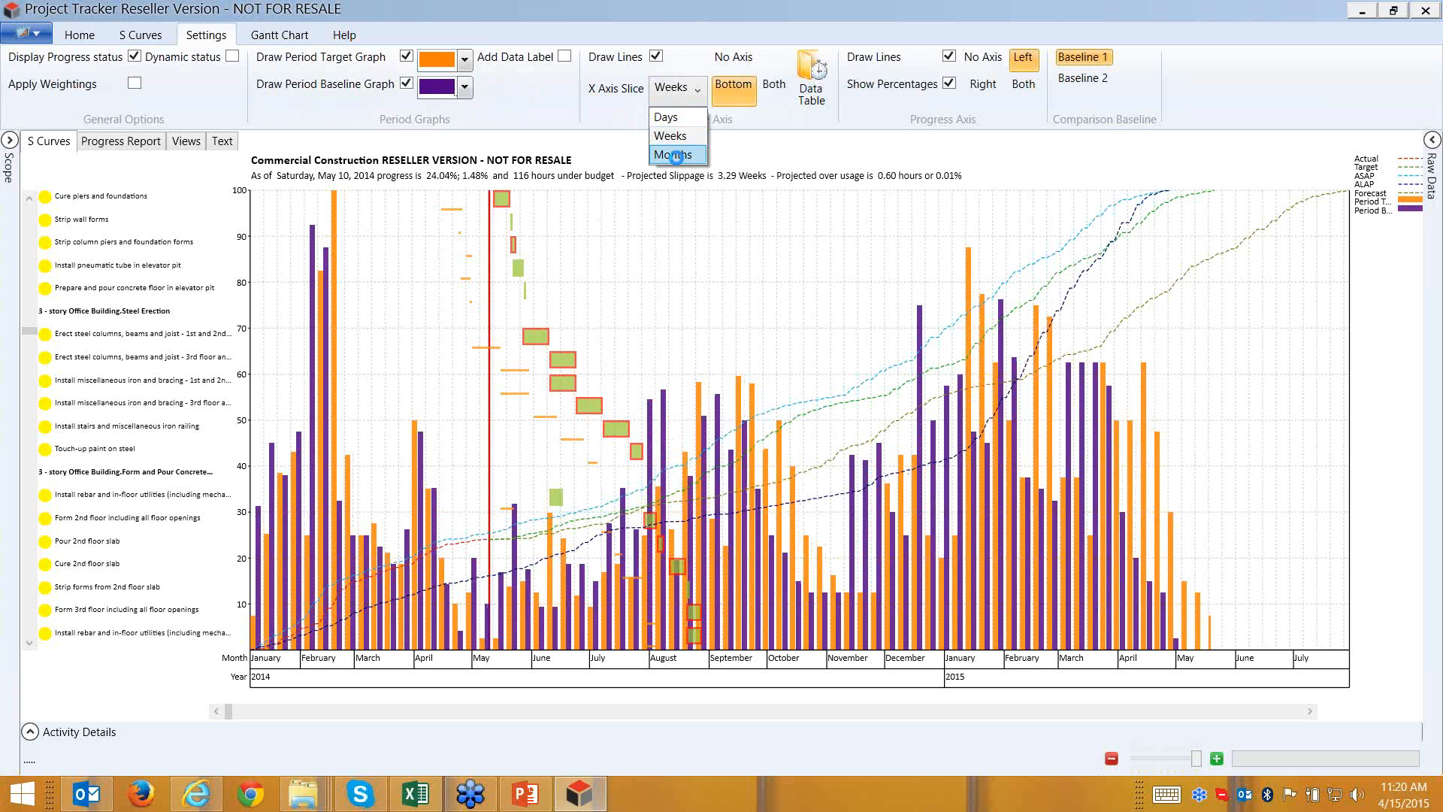
{"action": "left_click", "coordinate": [676, 155]}
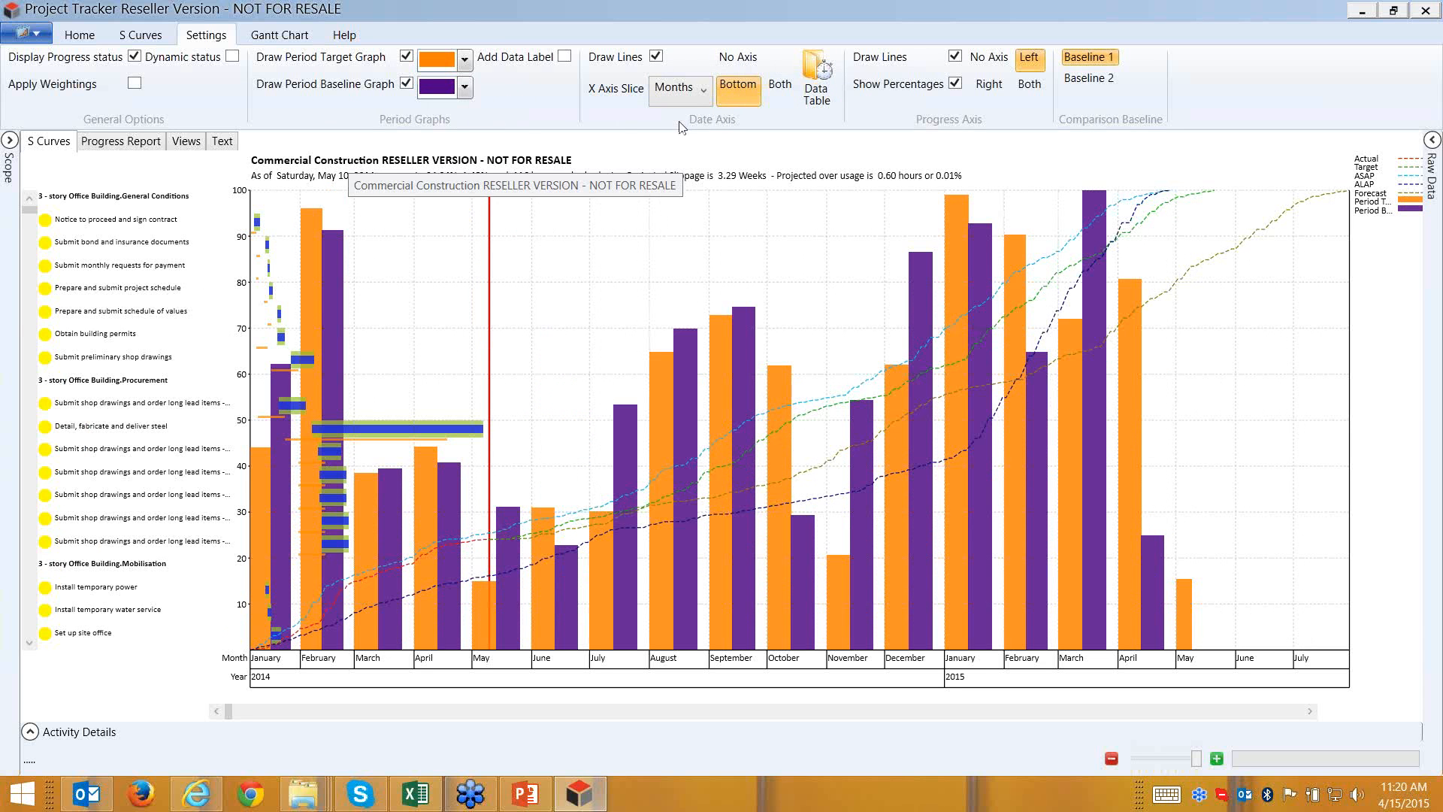
{"action": "left_click", "coordinate": [705, 92]}
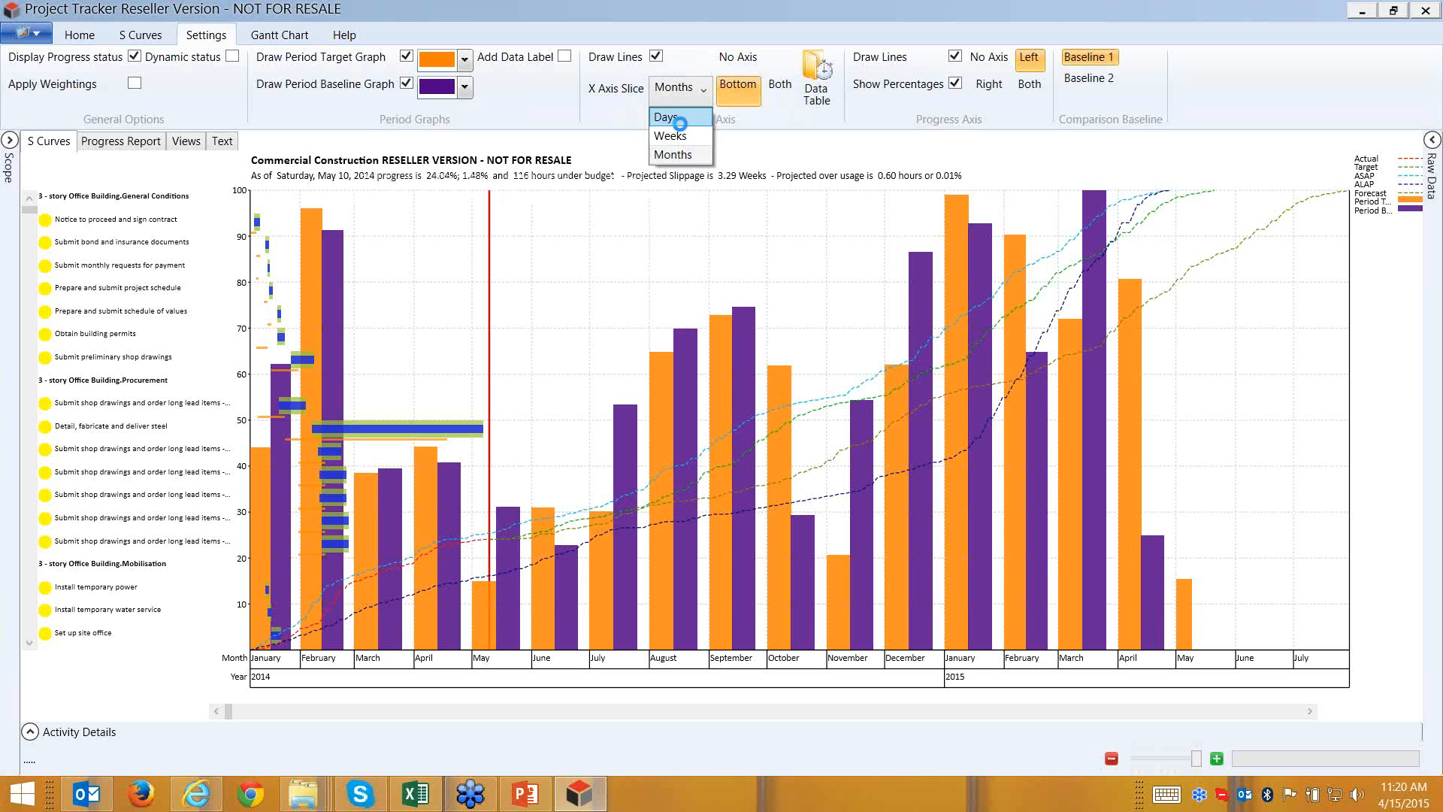
{"action": "left_click", "coordinate": [677, 123]}
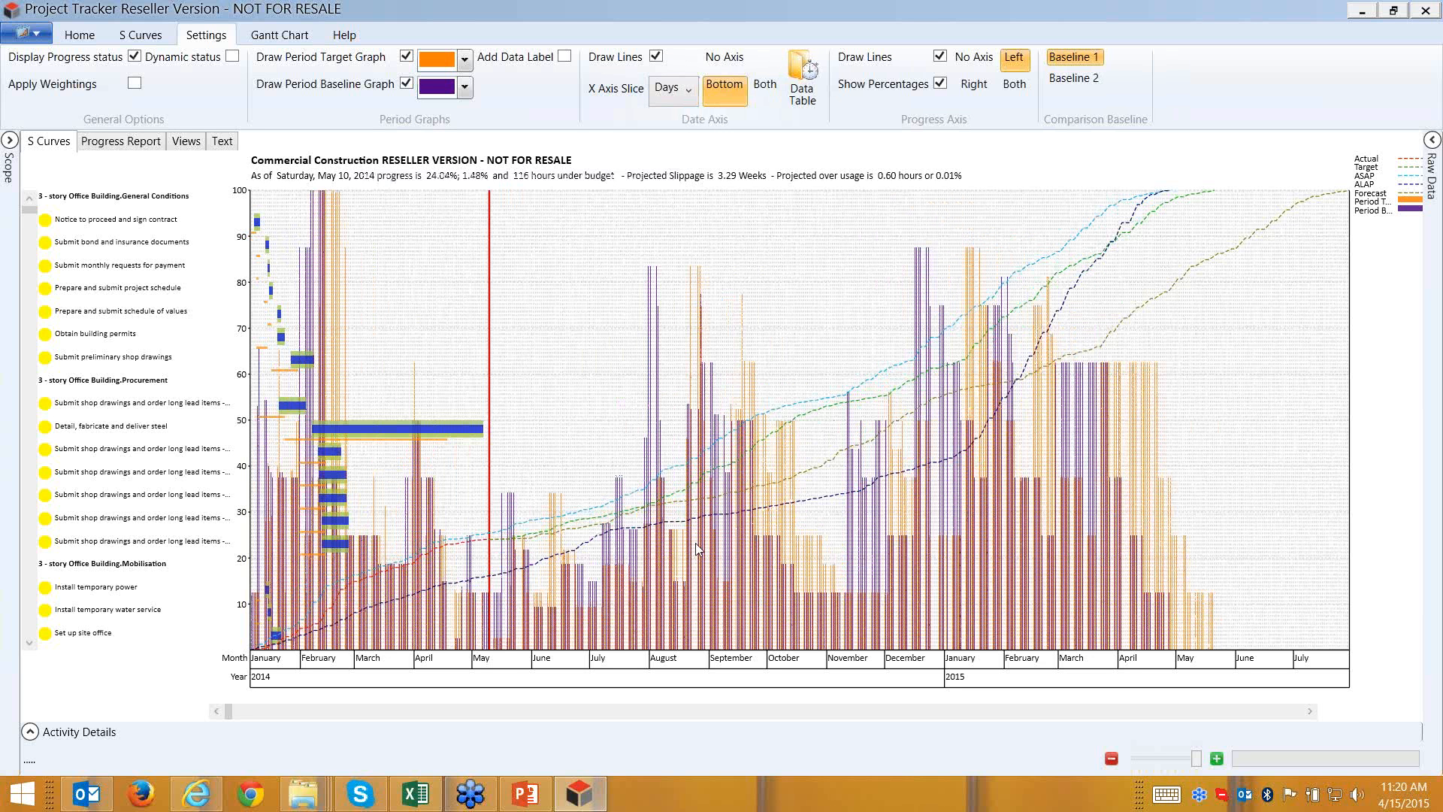
{"action": "left_click", "coordinate": [685, 94]}
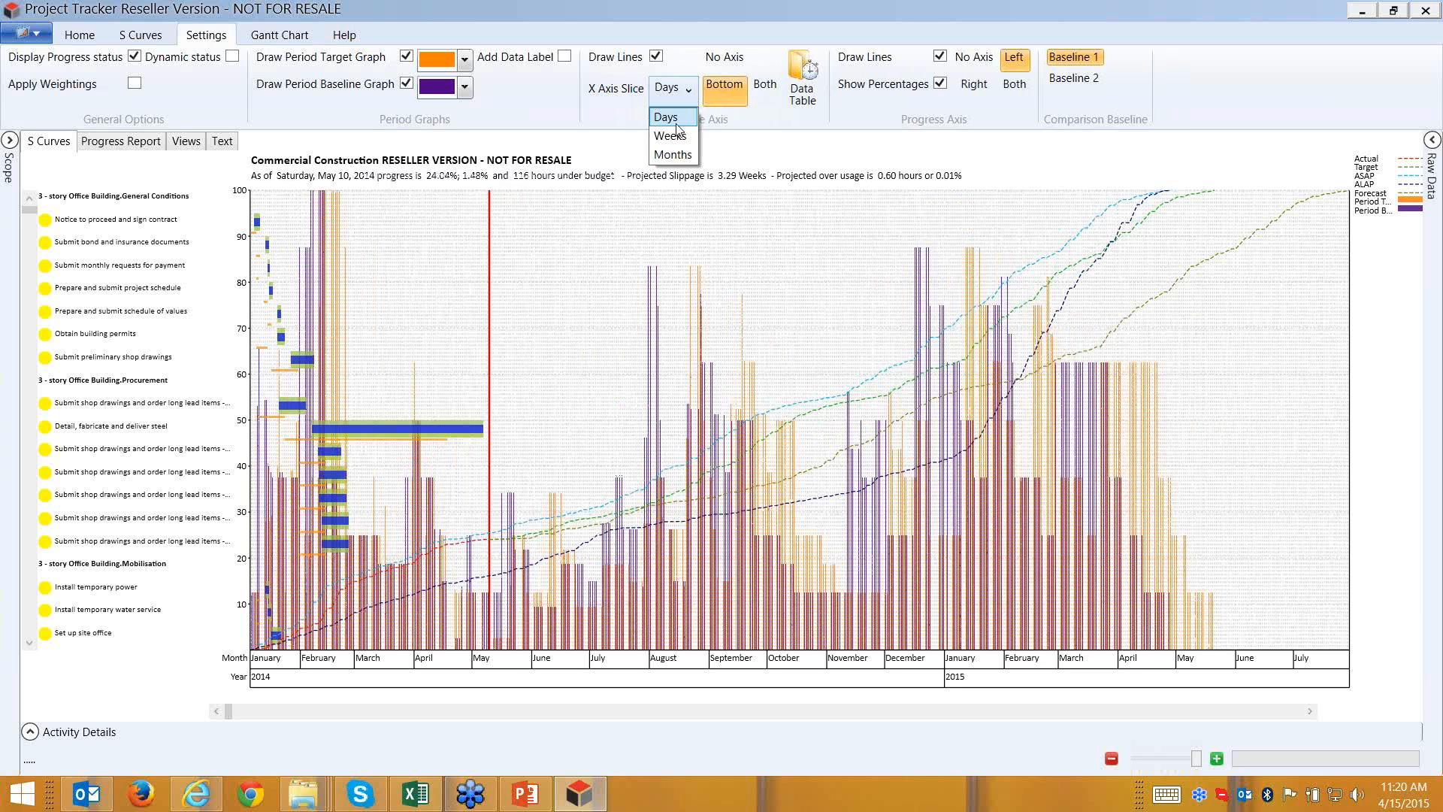
{"action": "left_click", "coordinate": [677, 137]}
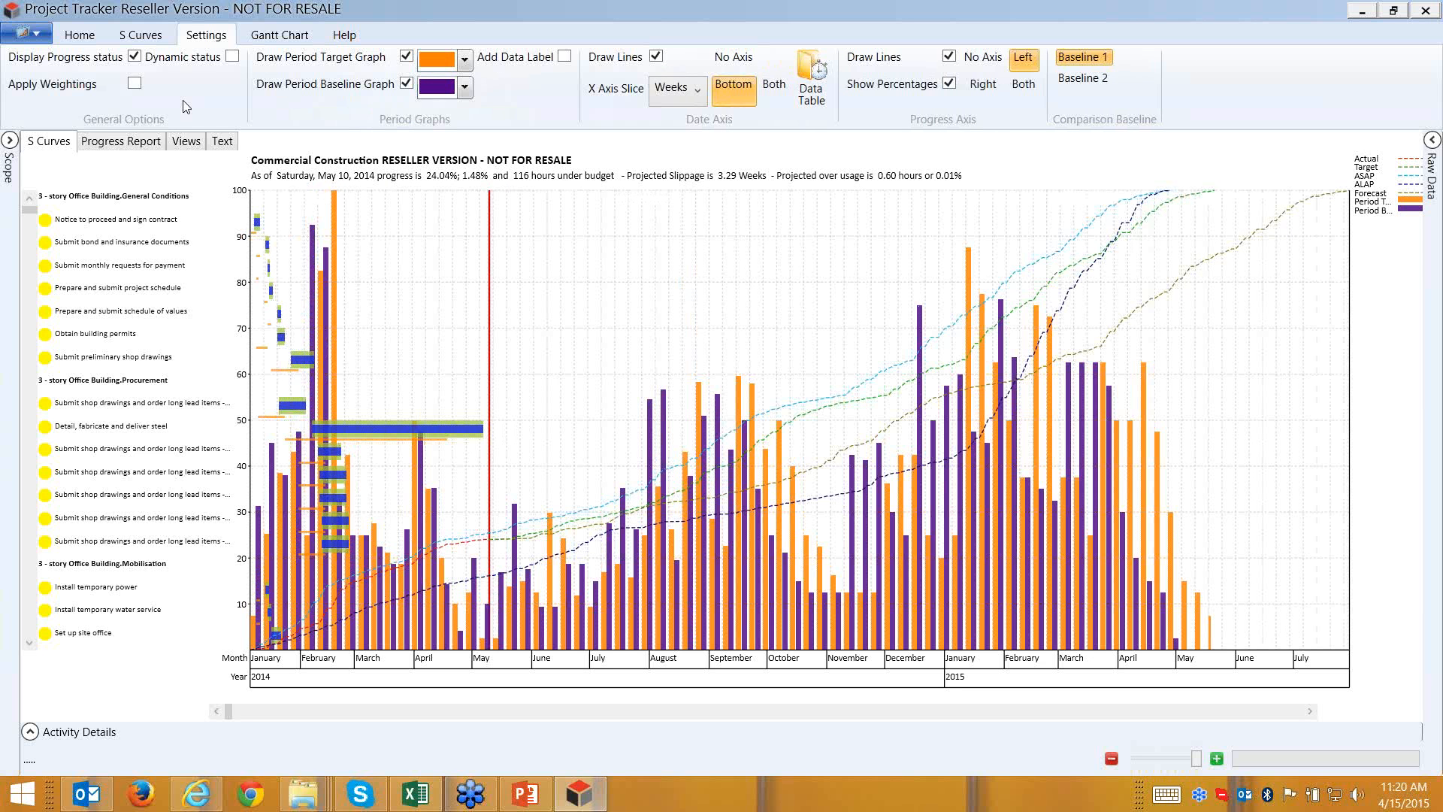
- Turn on the dynamic status, trace progress along the S curves, and show the activity details behind the August 2014 point
{"action": "left_click", "coordinate": [235, 58]}
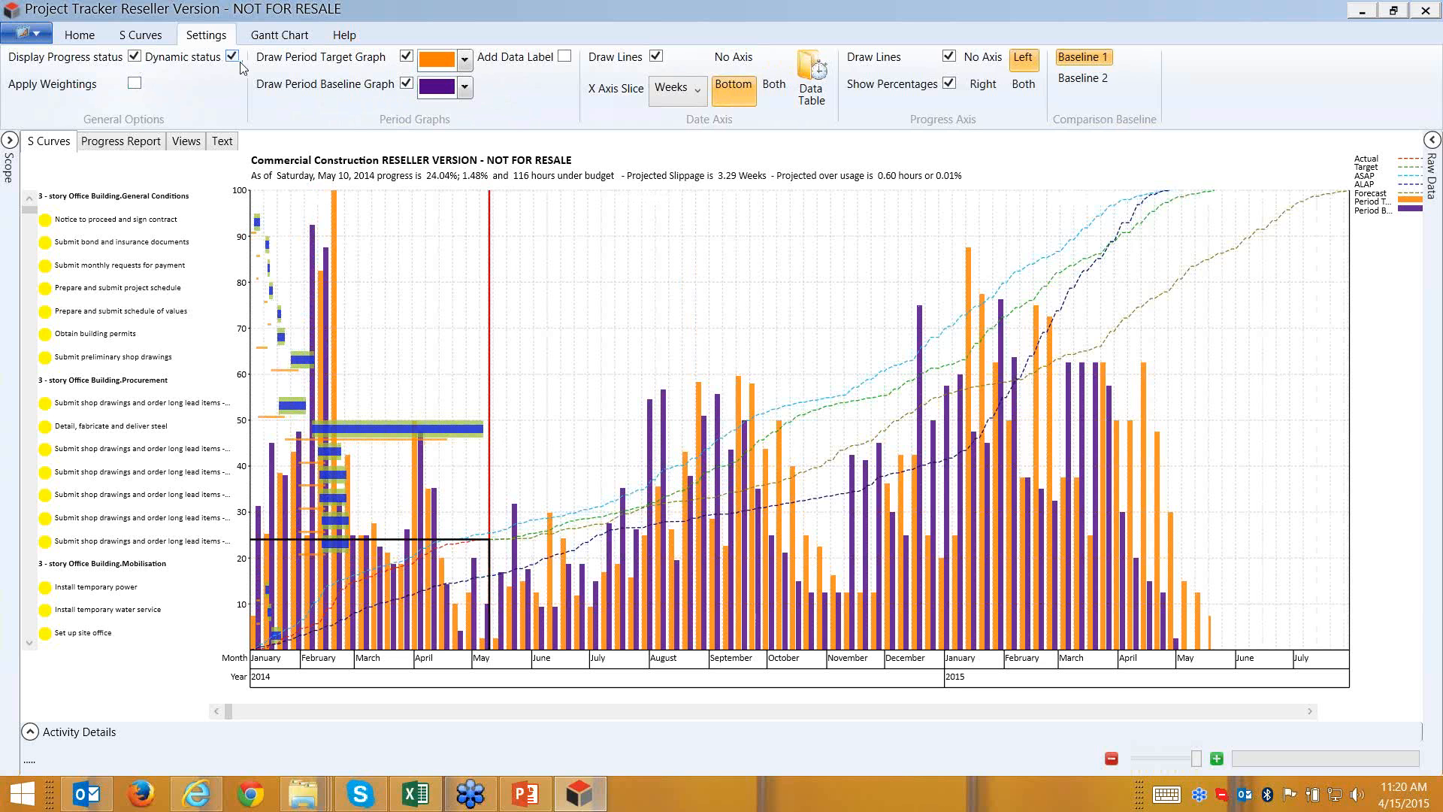
{"action": "mouse_move", "coordinate": [518, 556]}
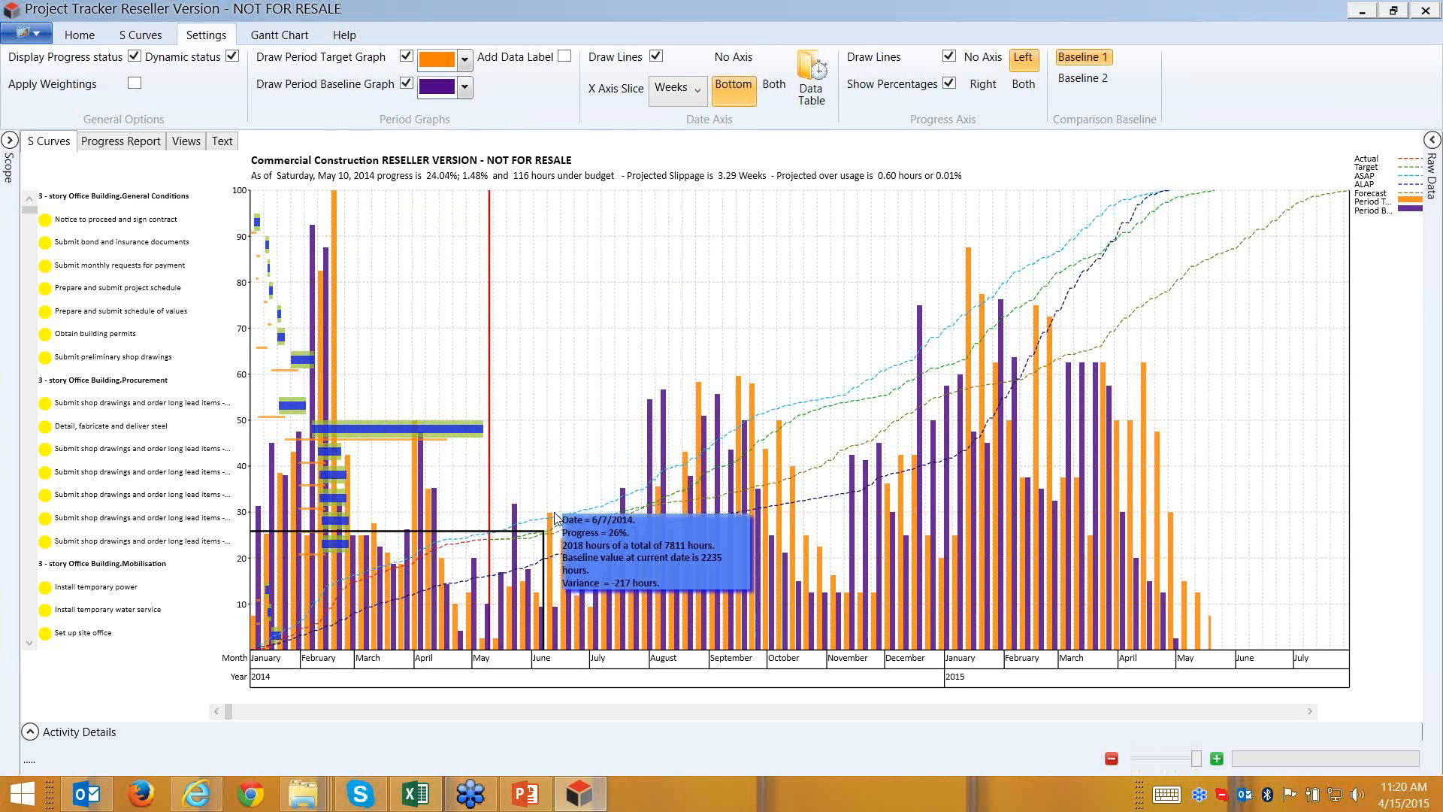
{"action": "left_click", "coordinate": [30, 732]}
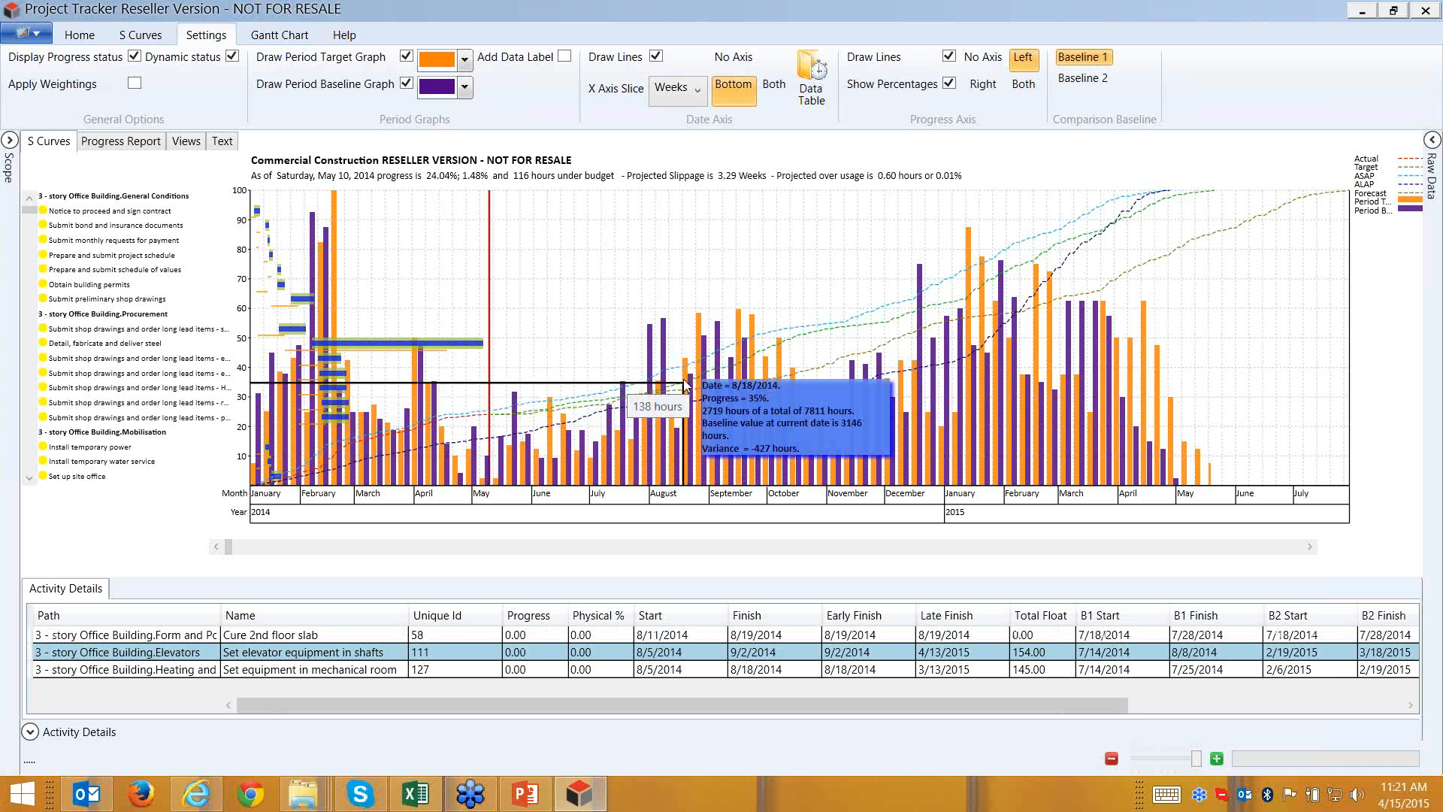
- Turn off the dynamic status and both period graphs, and collapse the activity details
{"action": "left_click", "coordinate": [236, 58]}
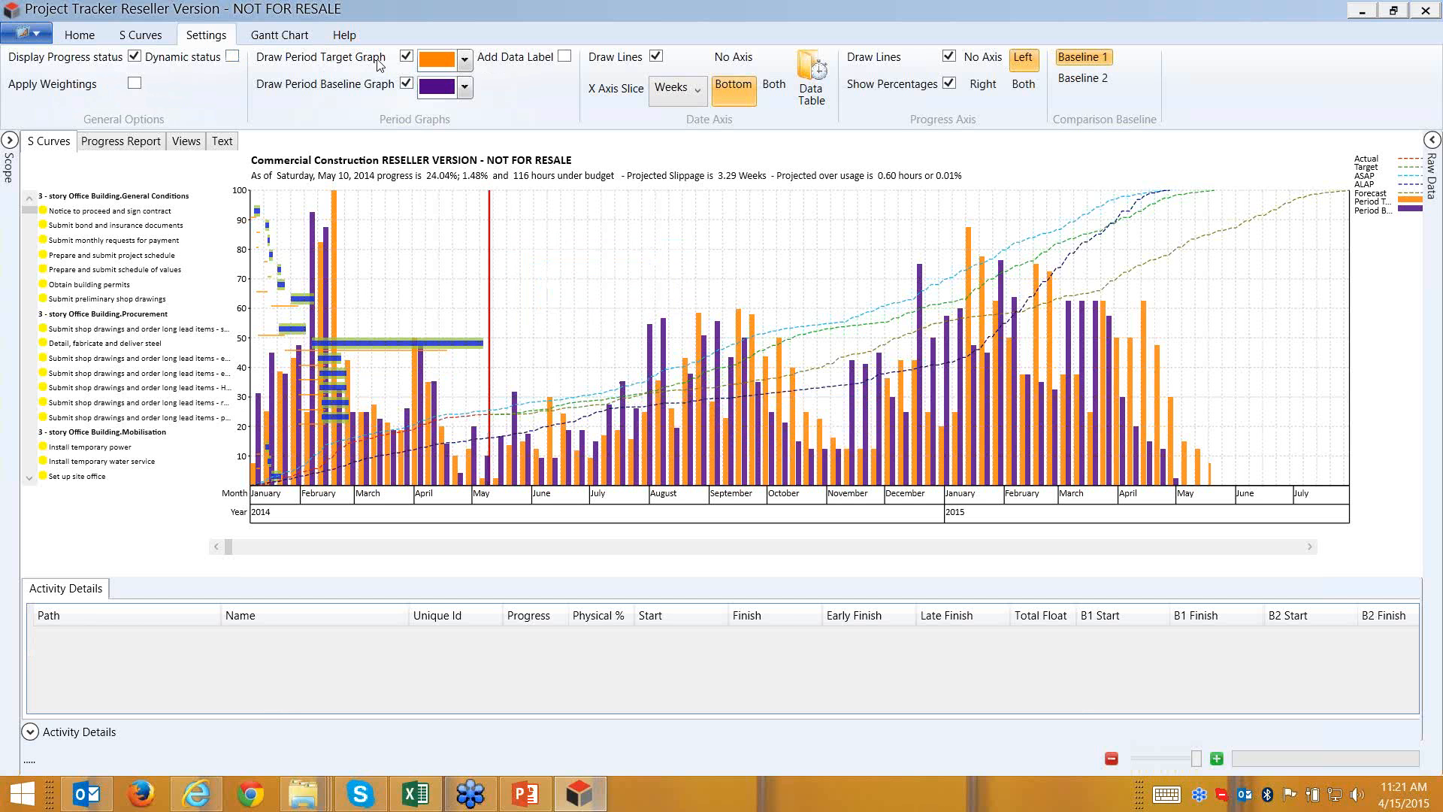
{"action": "left_click", "coordinate": [407, 83]}
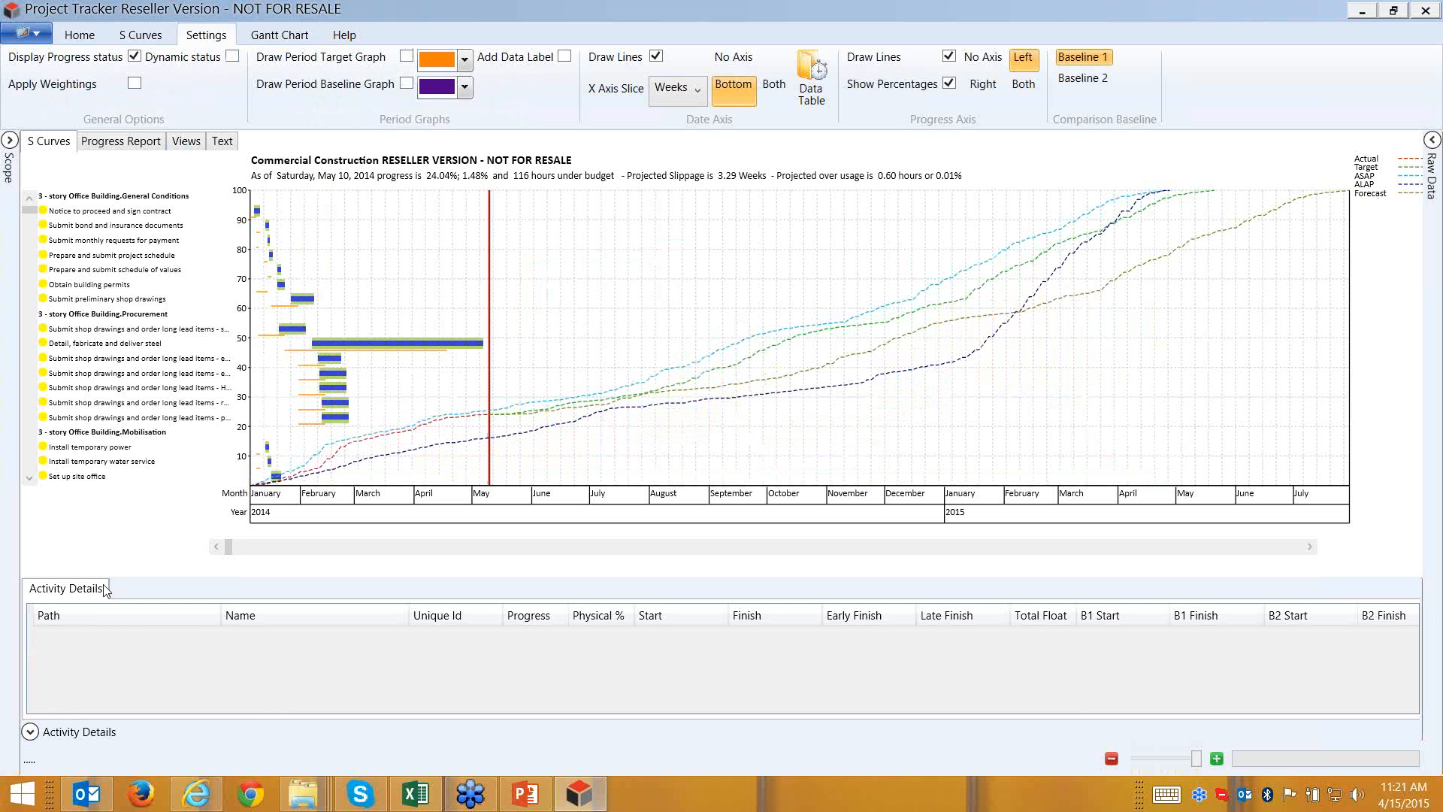
{"action": "left_click", "coordinate": [31, 730]}
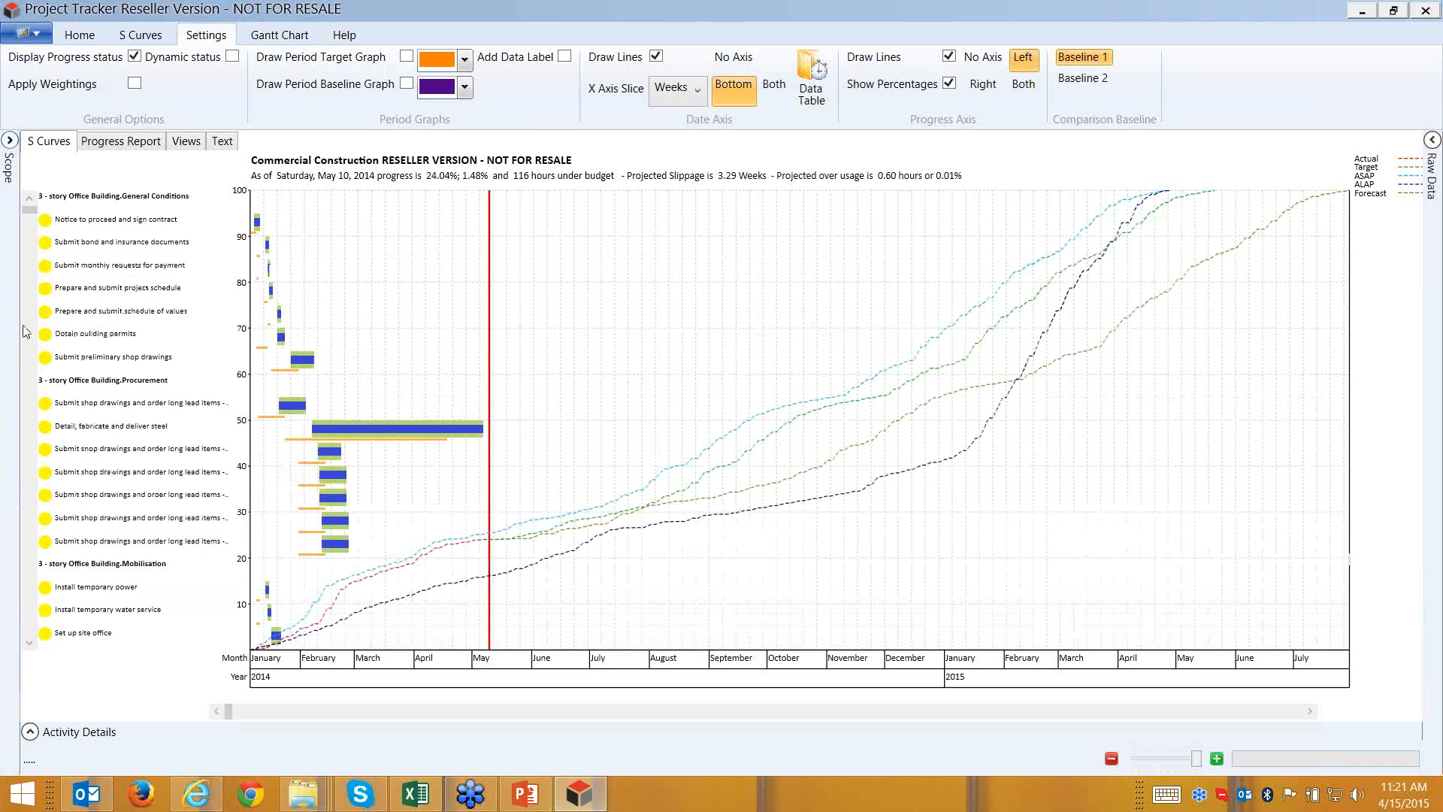
- Expand the project scope to the 3 - story Office Building packages, filter the chart to Procurement, and look through its activities
{"action": "left_click", "coordinate": [10, 140]}
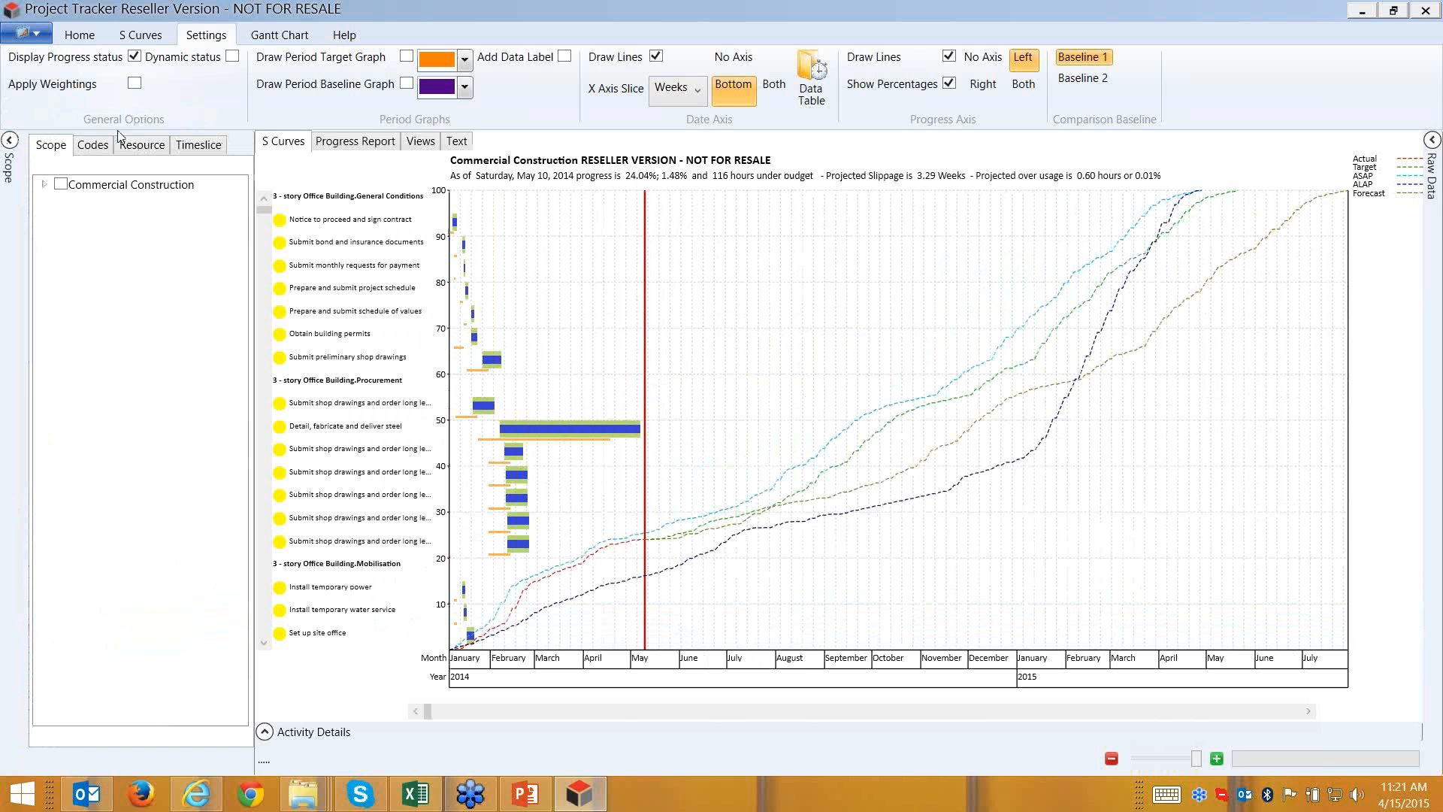
{"action": "left_click", "coordinate": [43, 185]}
{"action": "left_click", "coordinate": [62, 202]}
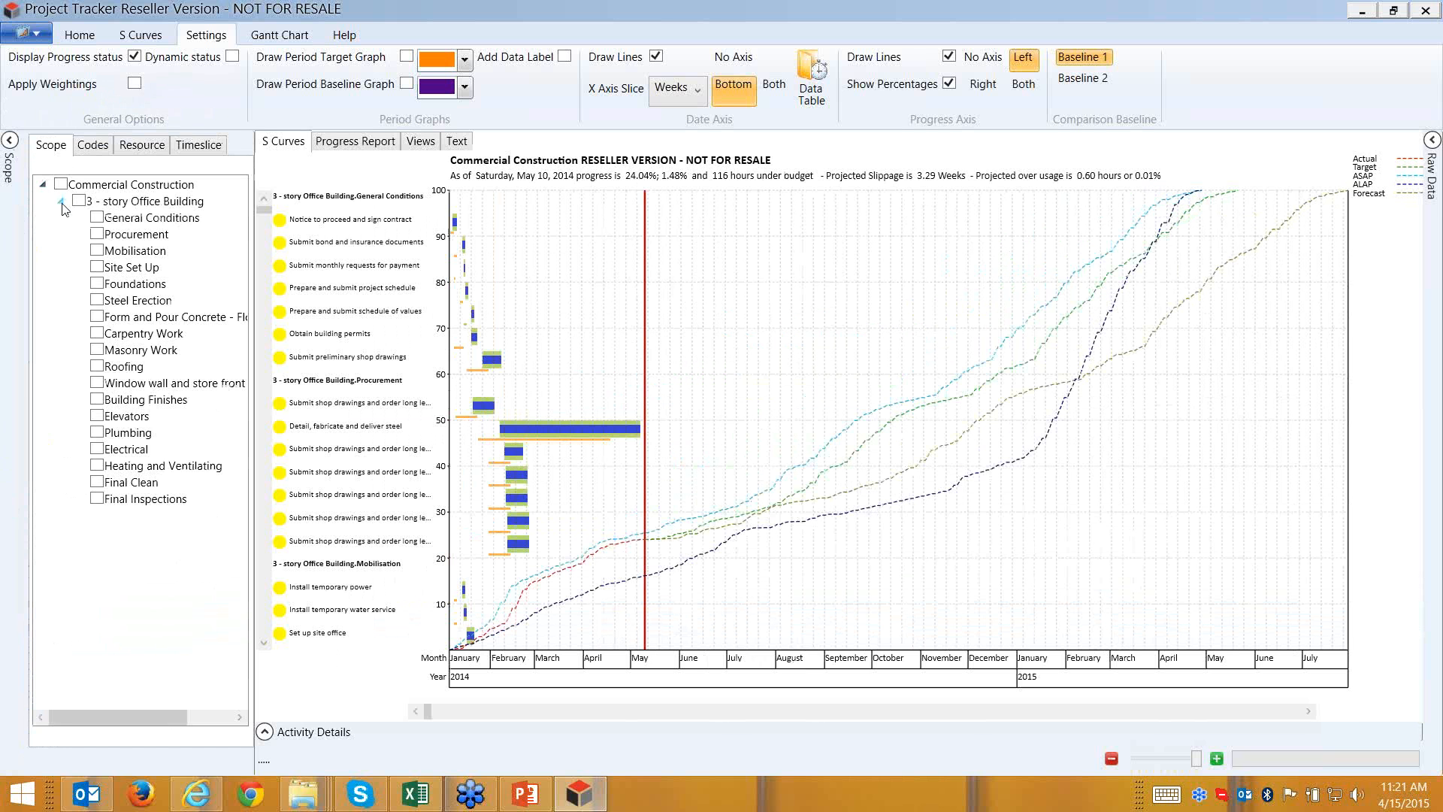
{"action": "left_click", "coordinate": [97, 235]}
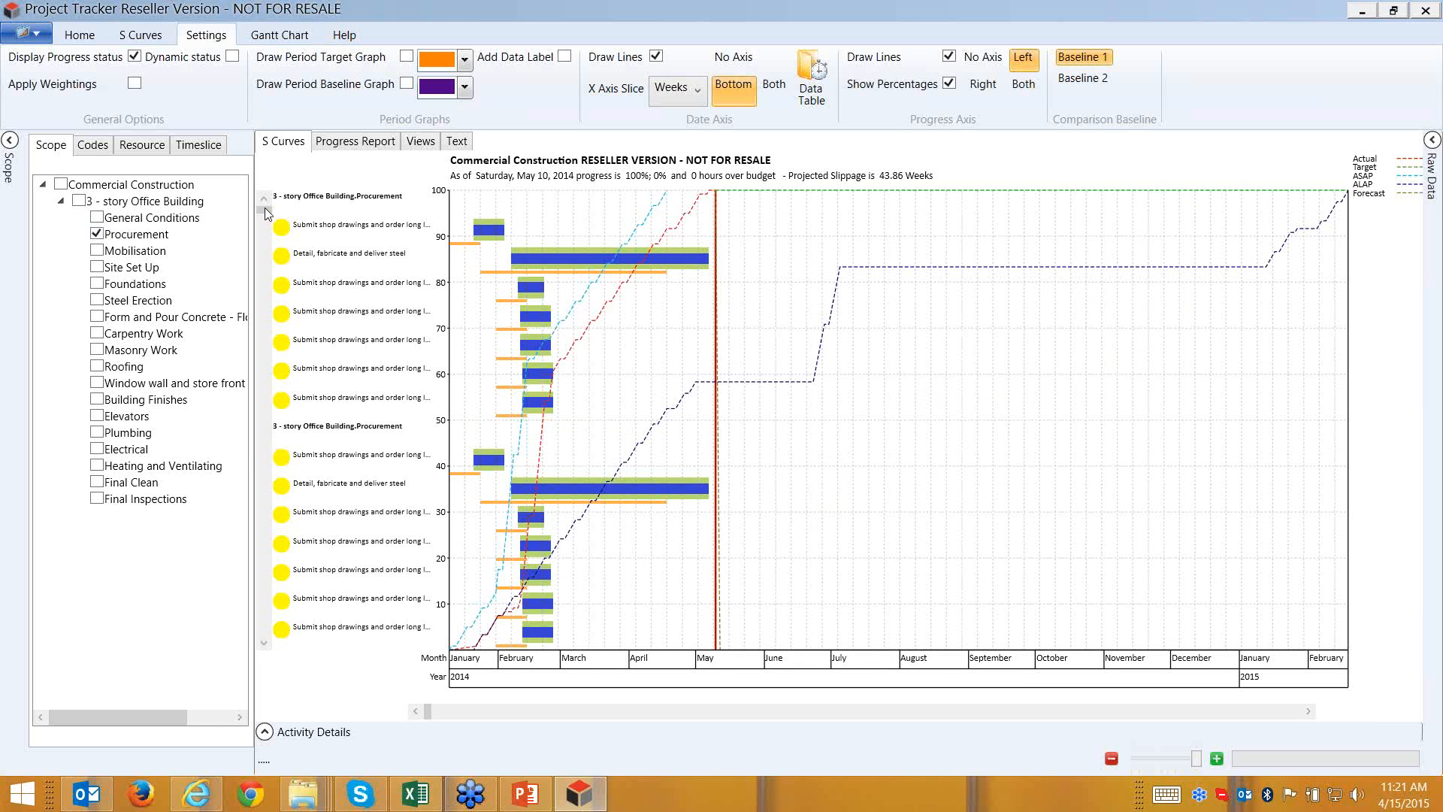
{"action": "left_click_drag", "start_coordinate": [260, 216], "coordinate": [260, 449]}
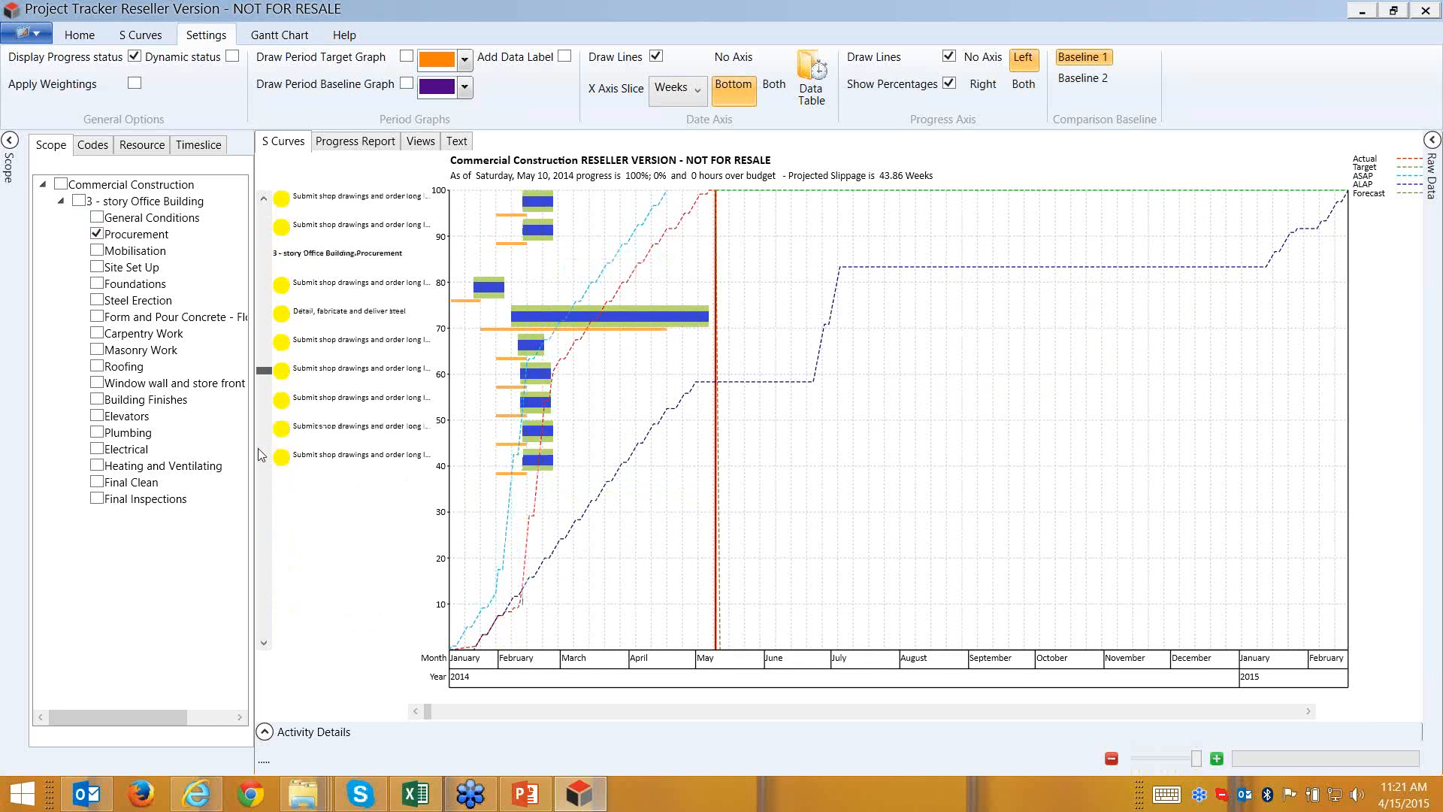
{"action": "left_click", "coordinate": [268, 210]}
{"action": "left_click", "coordinate": [269, 210]}
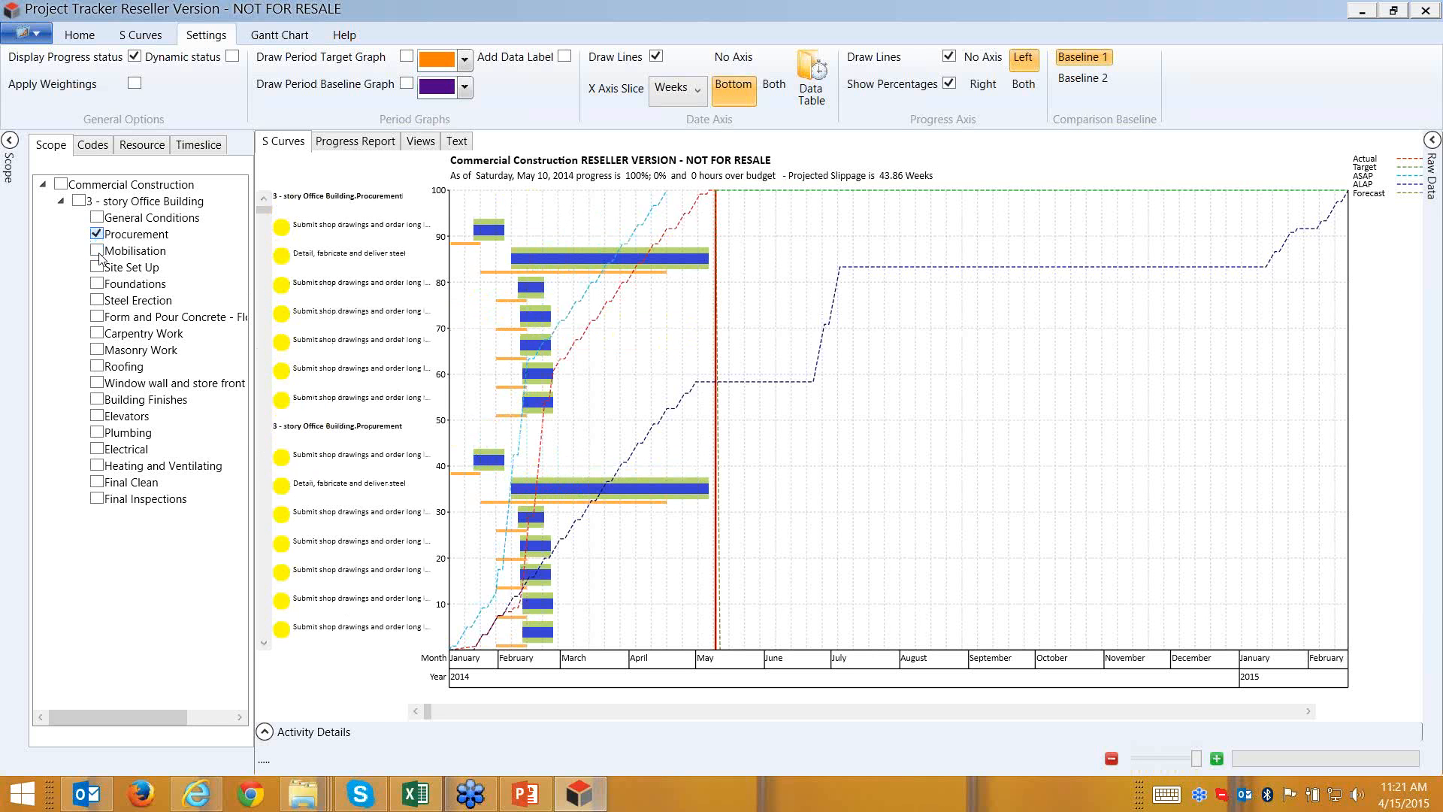
- Switch the scope filter to Mobilisation alone, and replace it with Procurement, Site Set Up and Steel Erection combined
{"action": "left_click", "coordinate": [96, 234]}
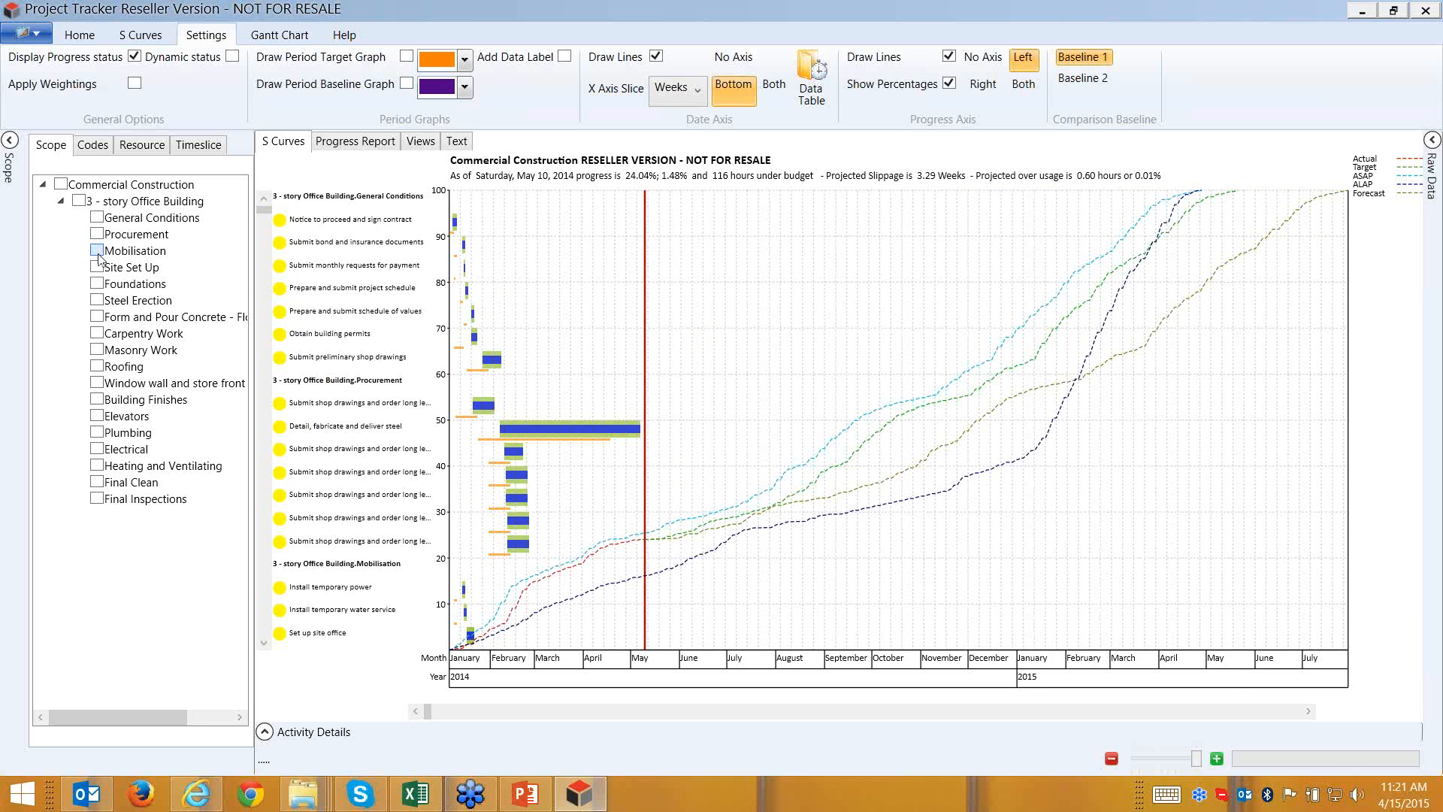
{"action": "left_click", "coordinate": [151, 254]}
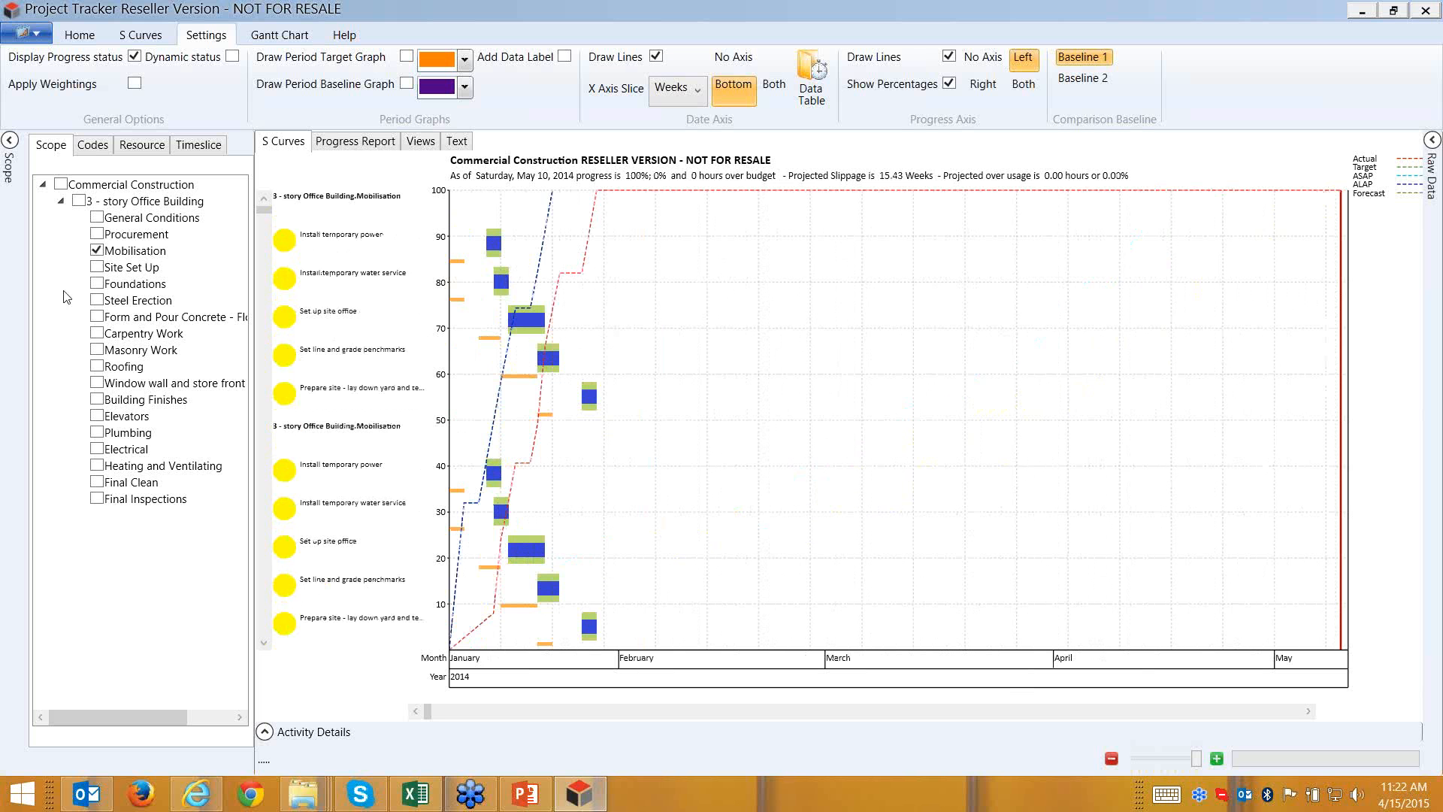
{"action": "left_click", "coordinate": [96, 251]}
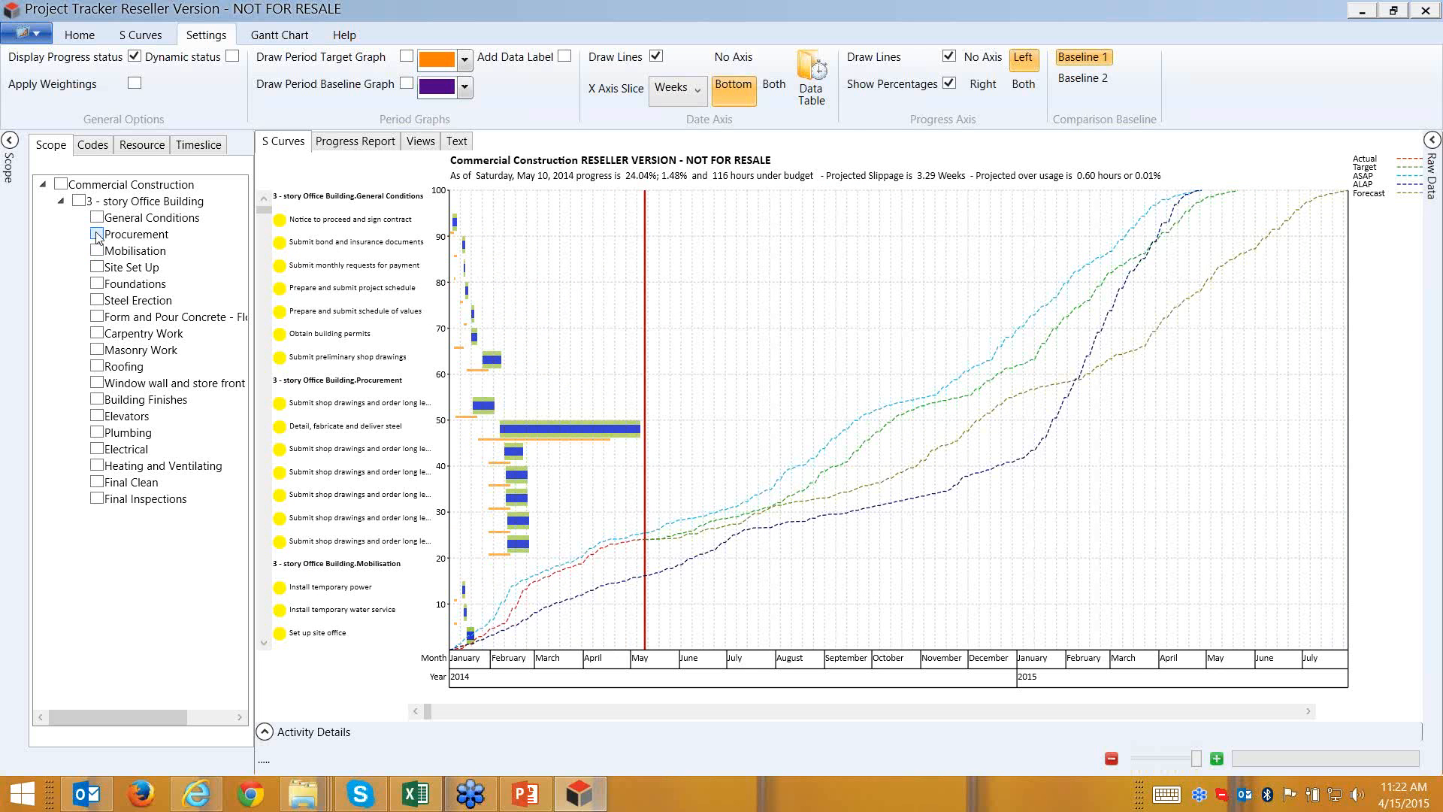
{"action": "left_click", "coordinate": [97, 235]}
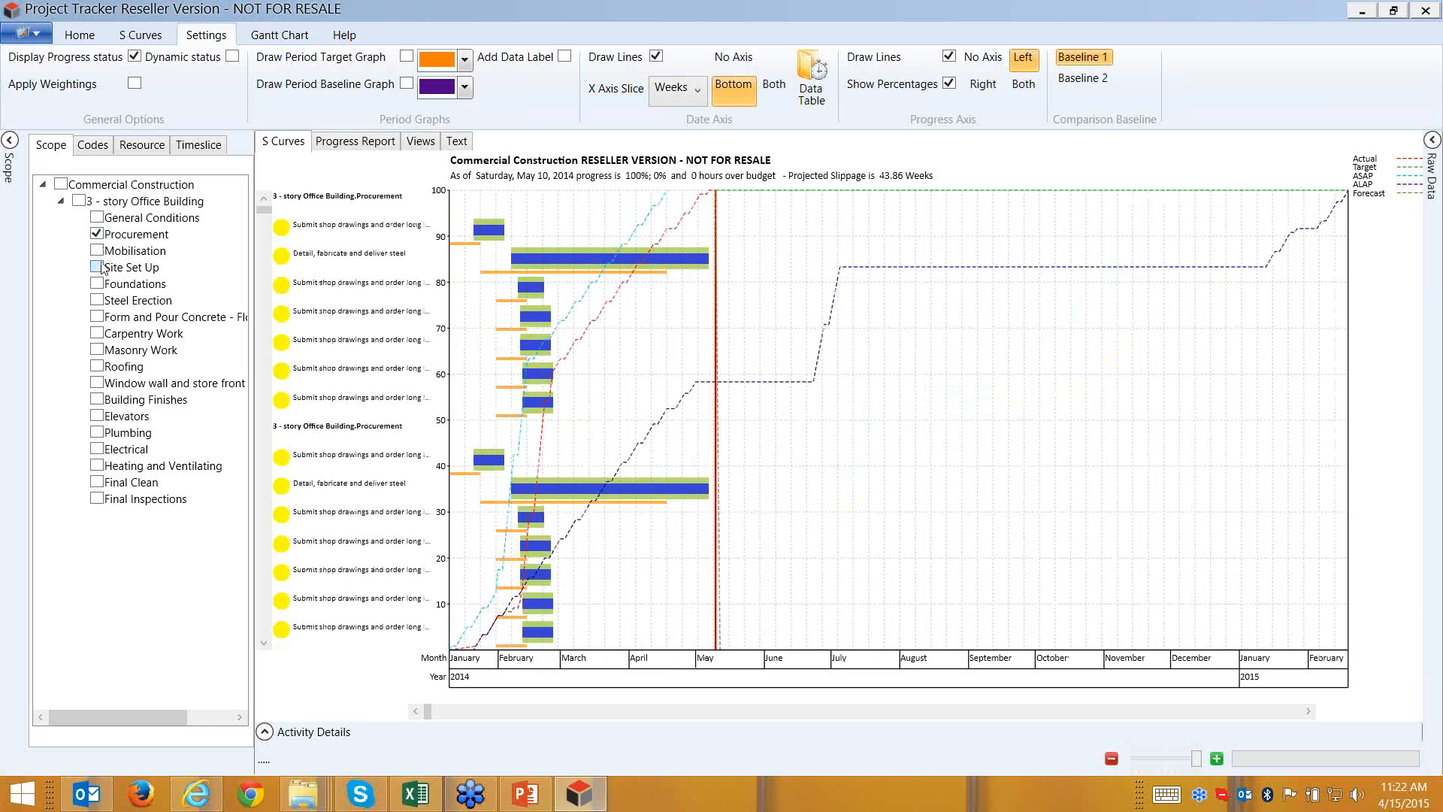
{"action": "left_click", "coordinate": [184, 298]}
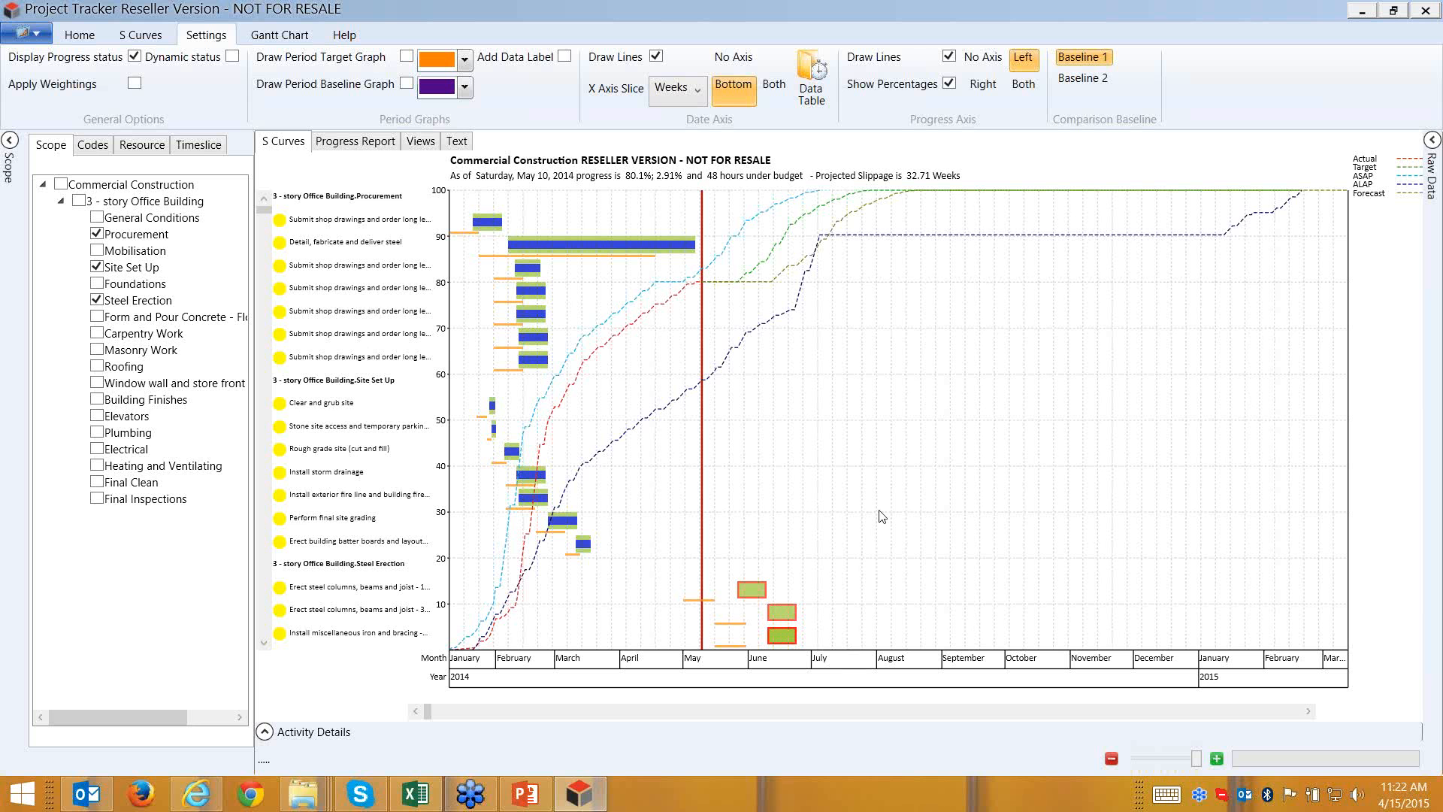
- Replace the scope filter with Electrical, add Plumbing for comparison, and clear the selection to restore the whole project
{"action": "left_click", "coordinate": [96, 267]}
{"action": "left_click", "coordinate": [98, 234]}
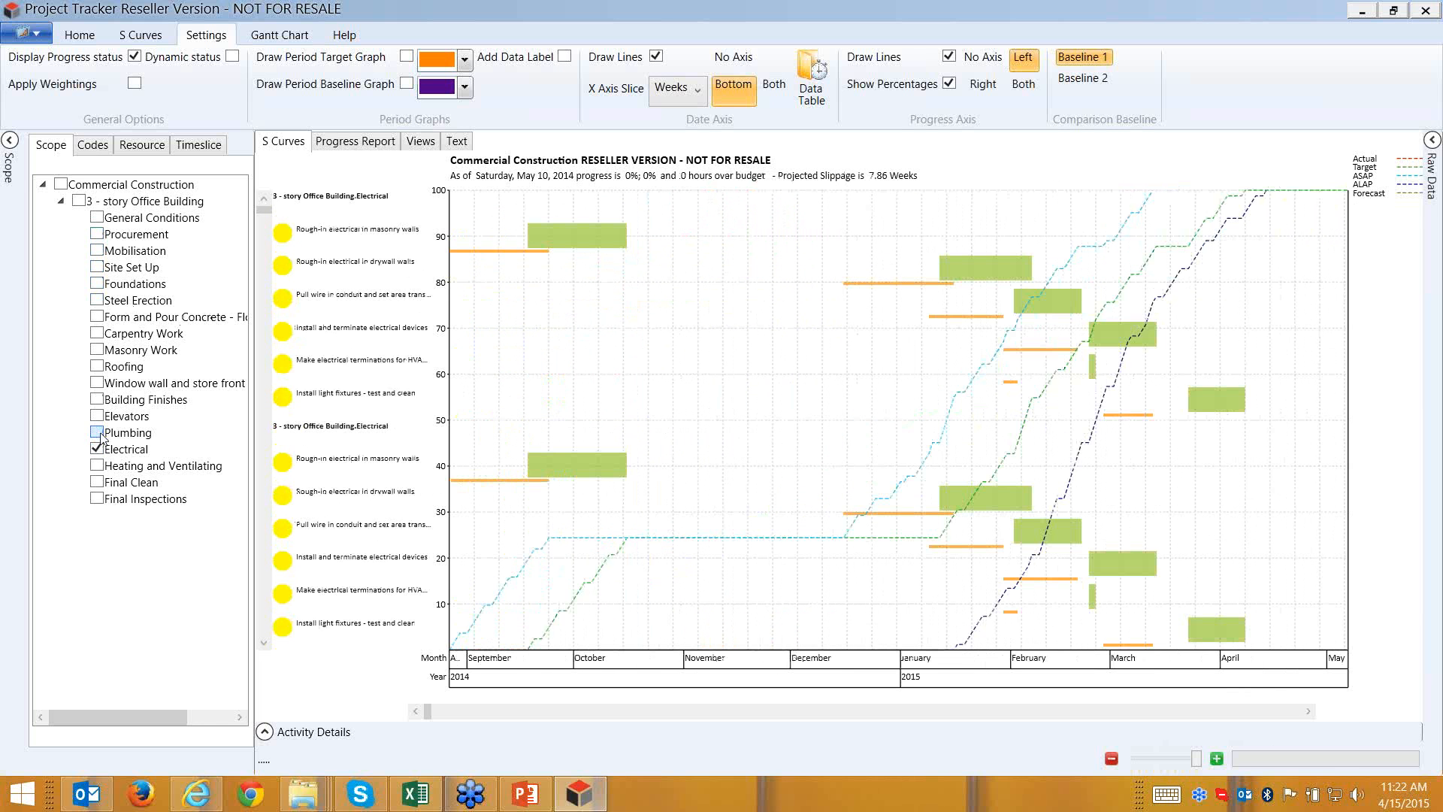
{"action": "left_click", "coordinate": [102, 436]}
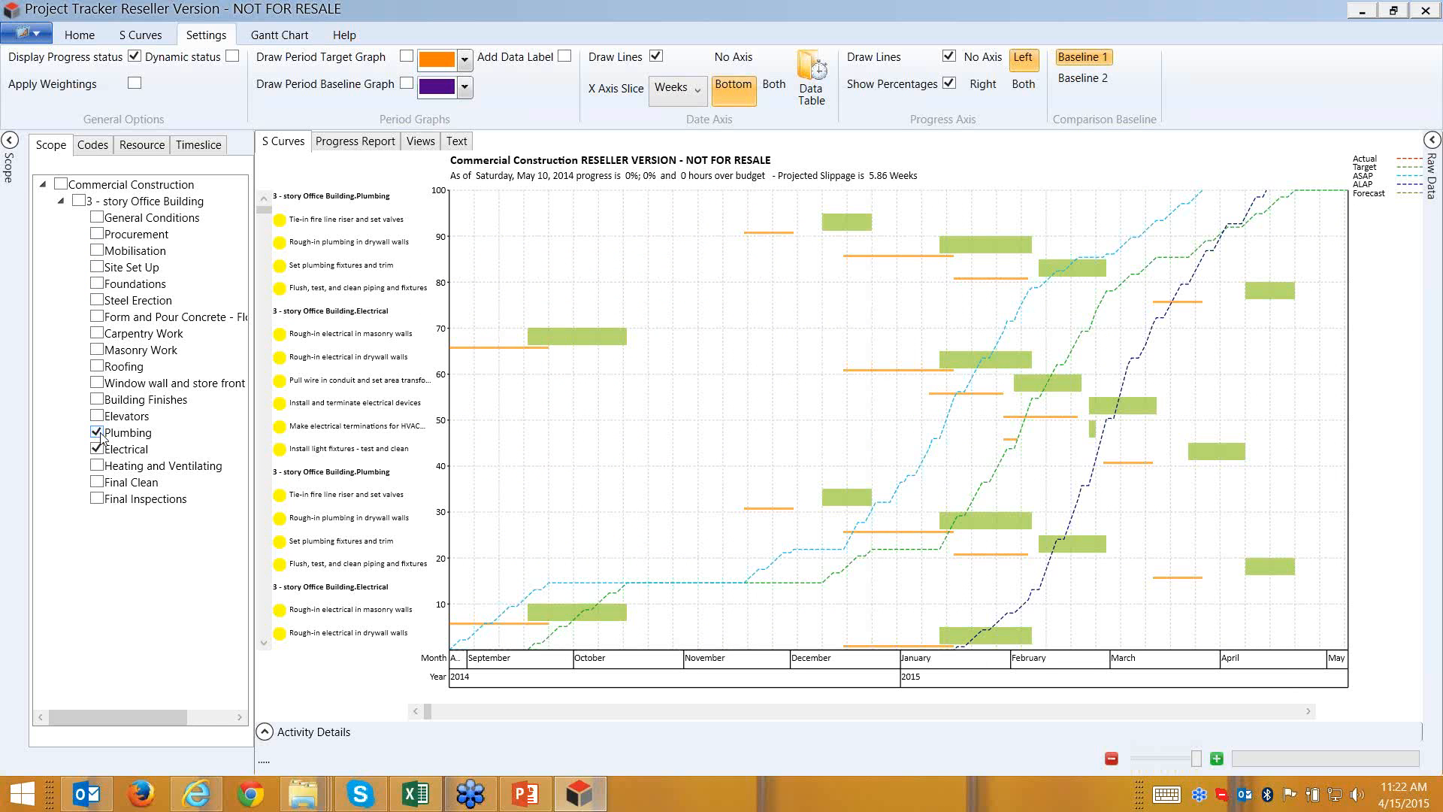
{"action": "left_click", "coordinate": [98, 433]}
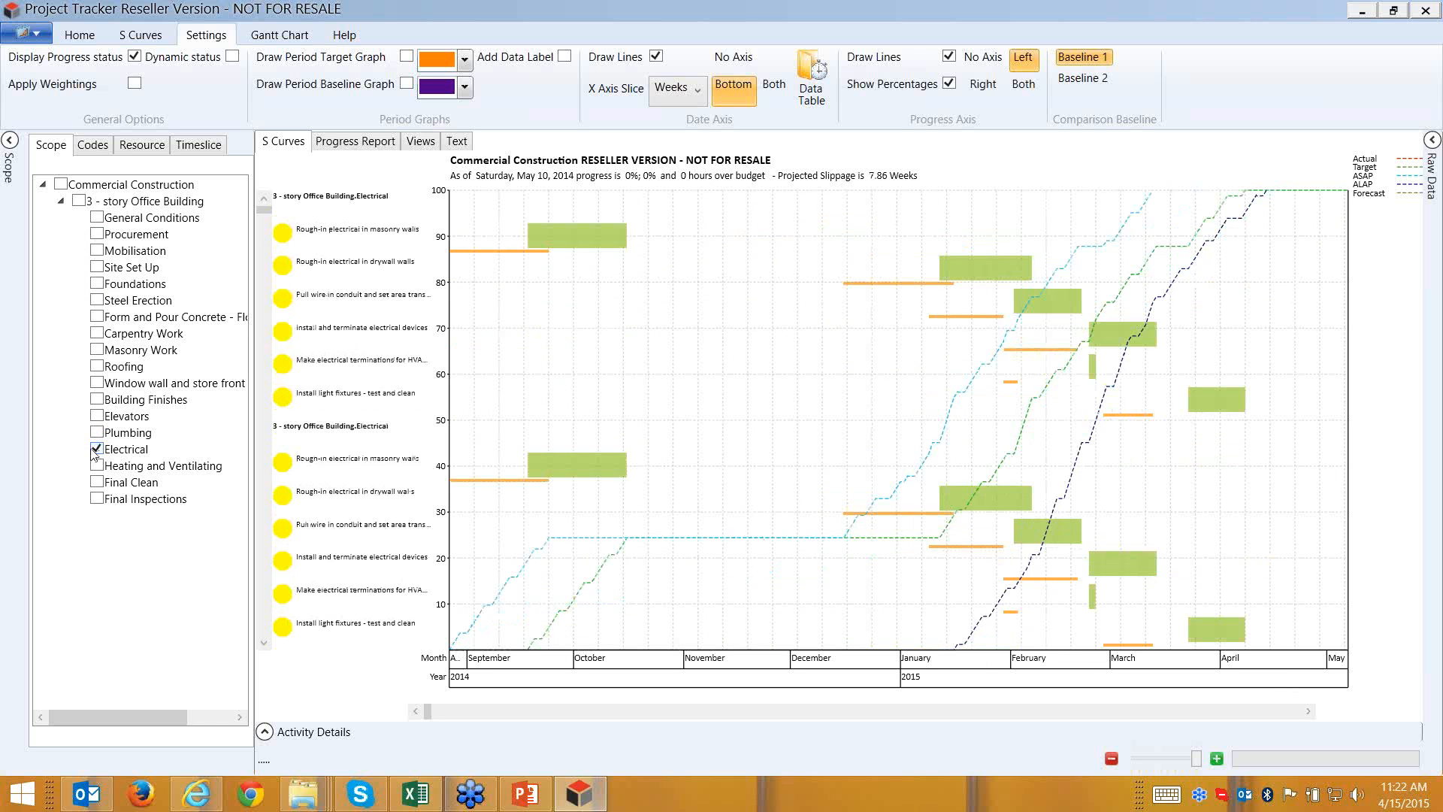
- Set the timeslice start date to 7/1/2014
{"action": "left_click", "coordinate": [201, 146]}
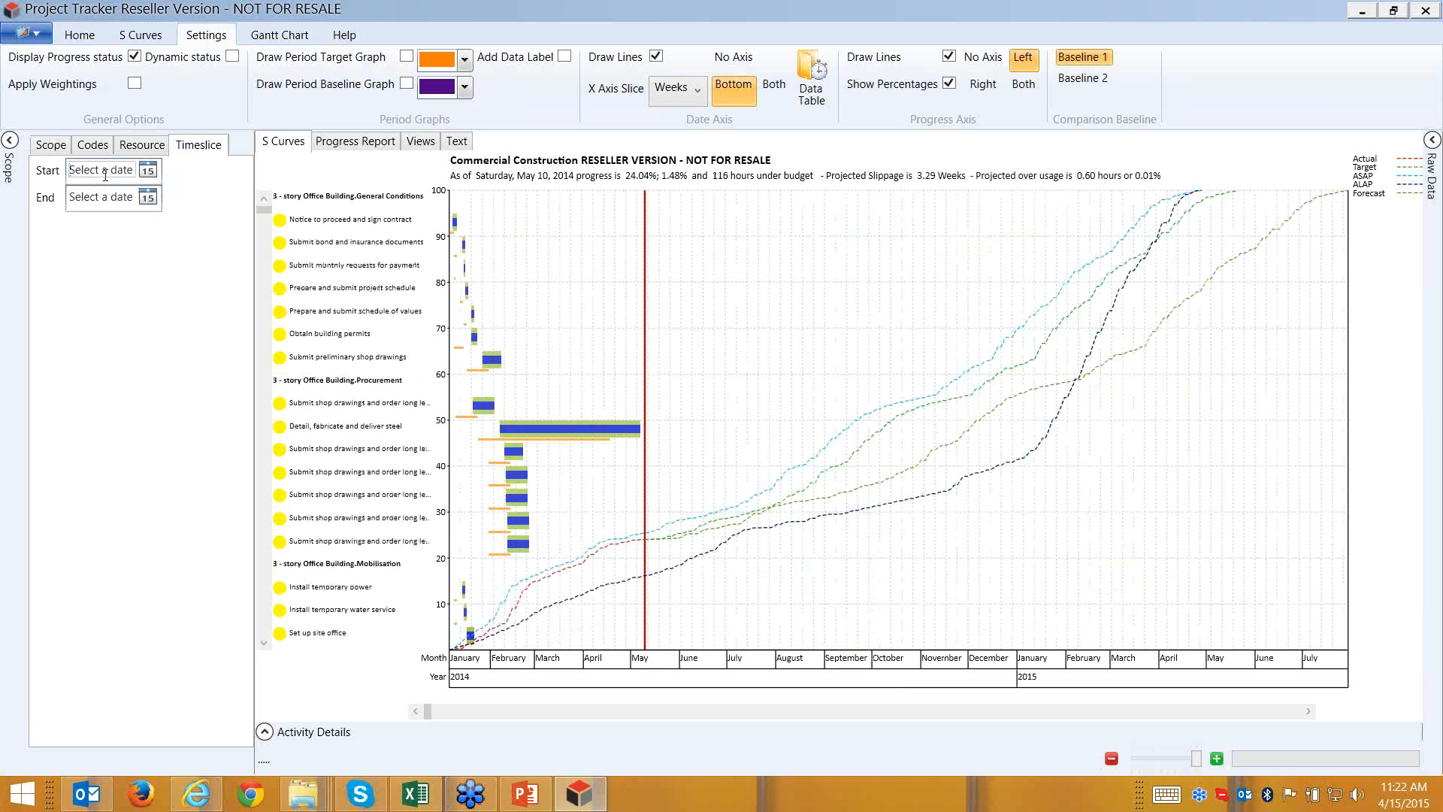
{"action": "left_click", "coordinate": [148, 172]}
{"action": "left_click", "coordinate": [83, 193]}
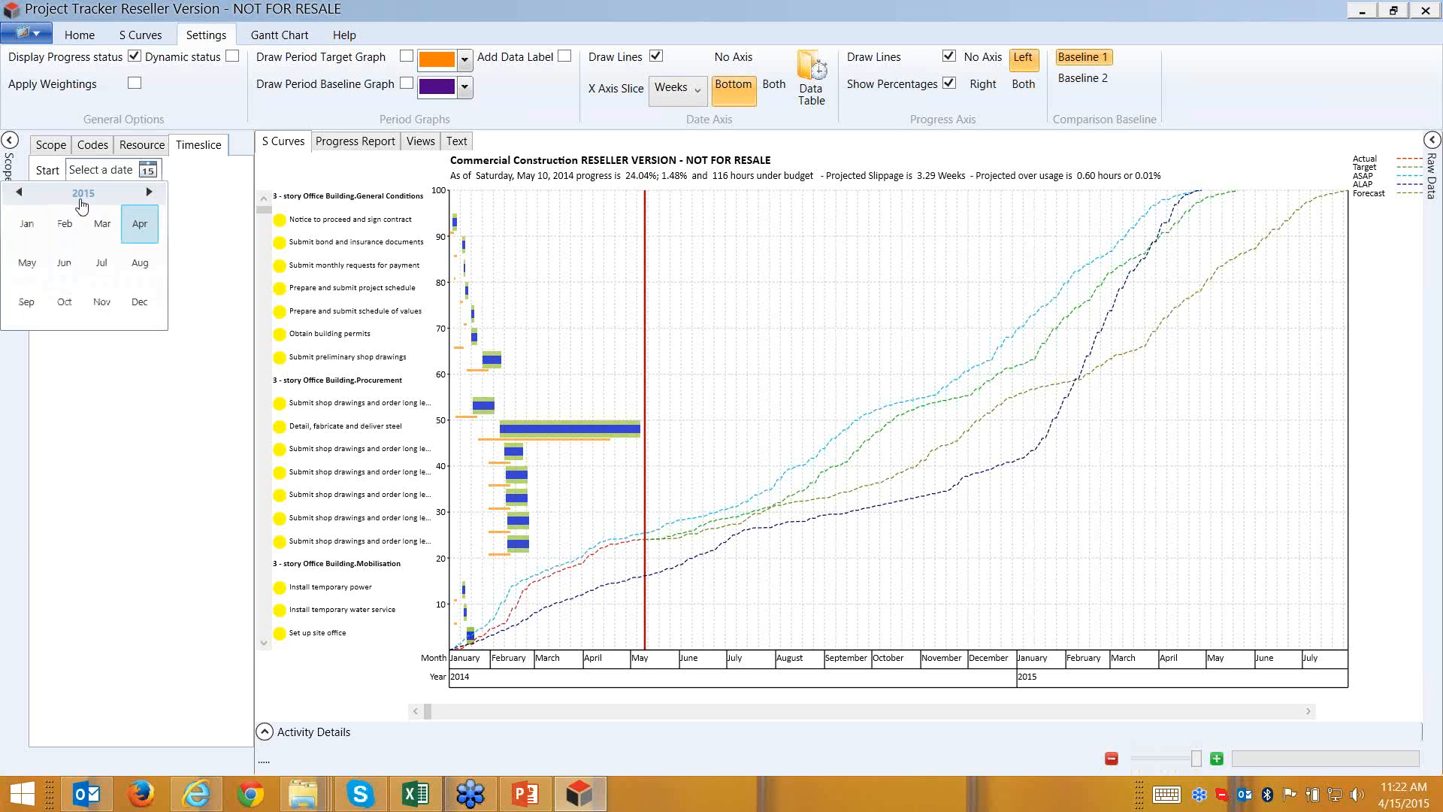
{"action": "left_click", "coordinate": [21, 195]}
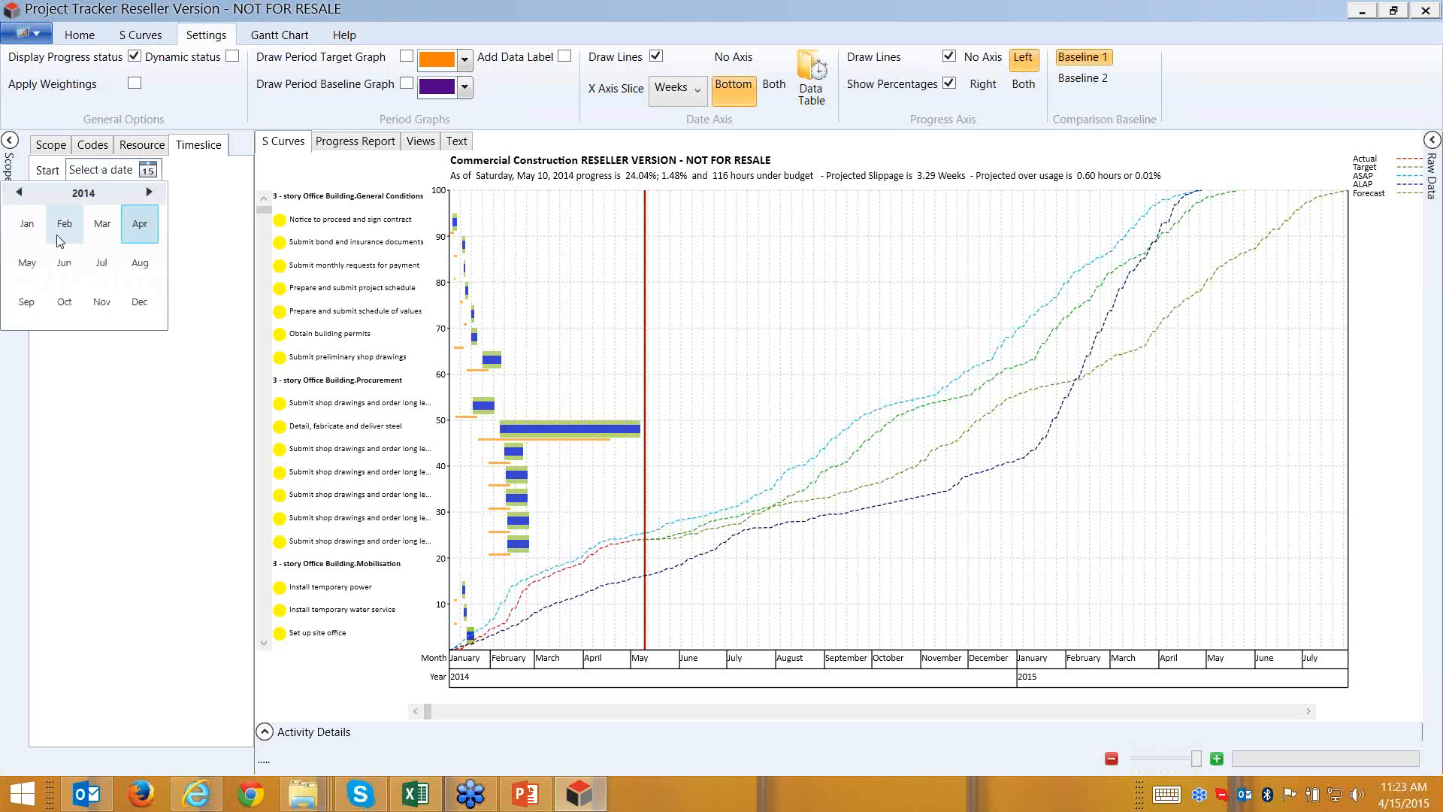
{"action": "left_click", "coordinate": [102, 263]}
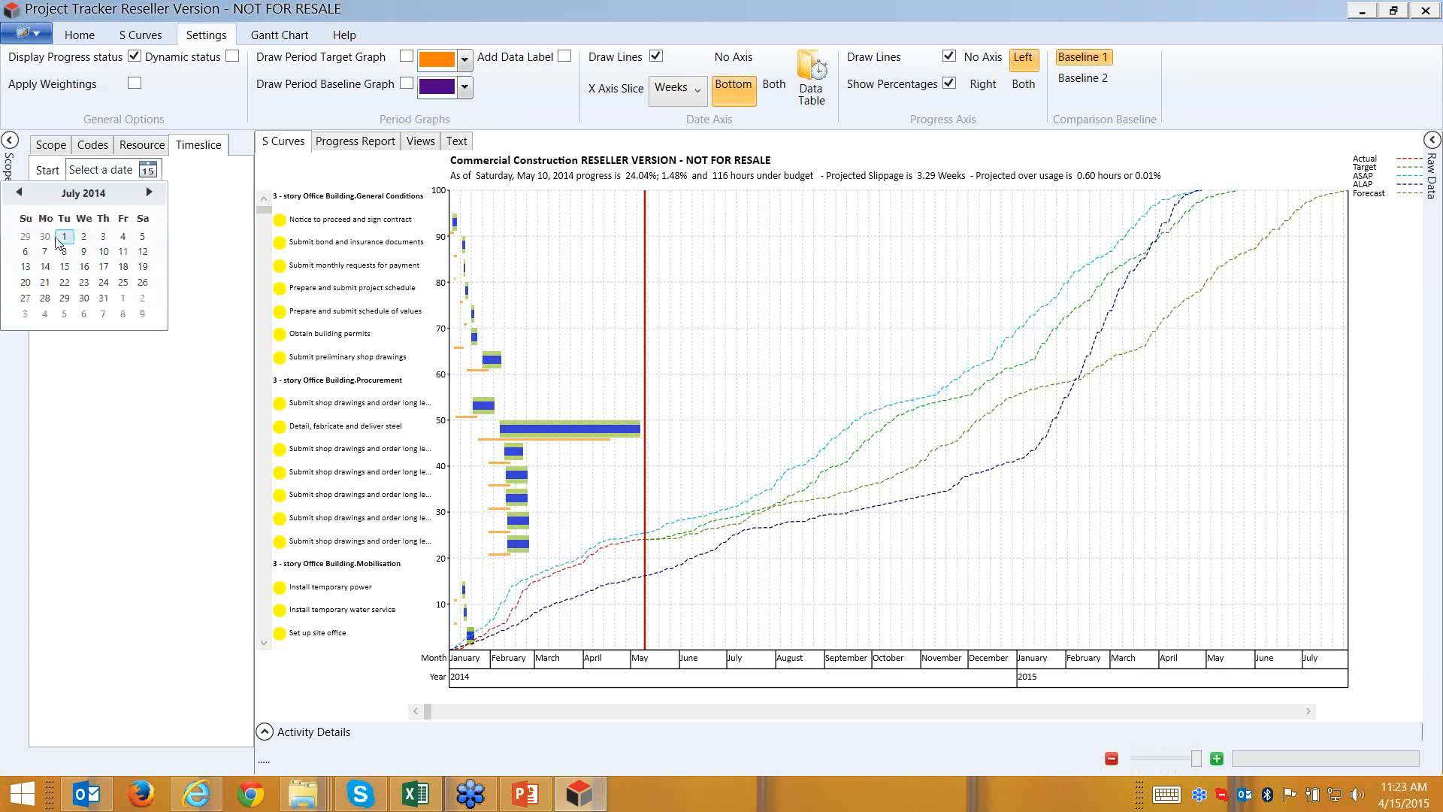
{"action": "left_click", "coordinate": [63, 238]}
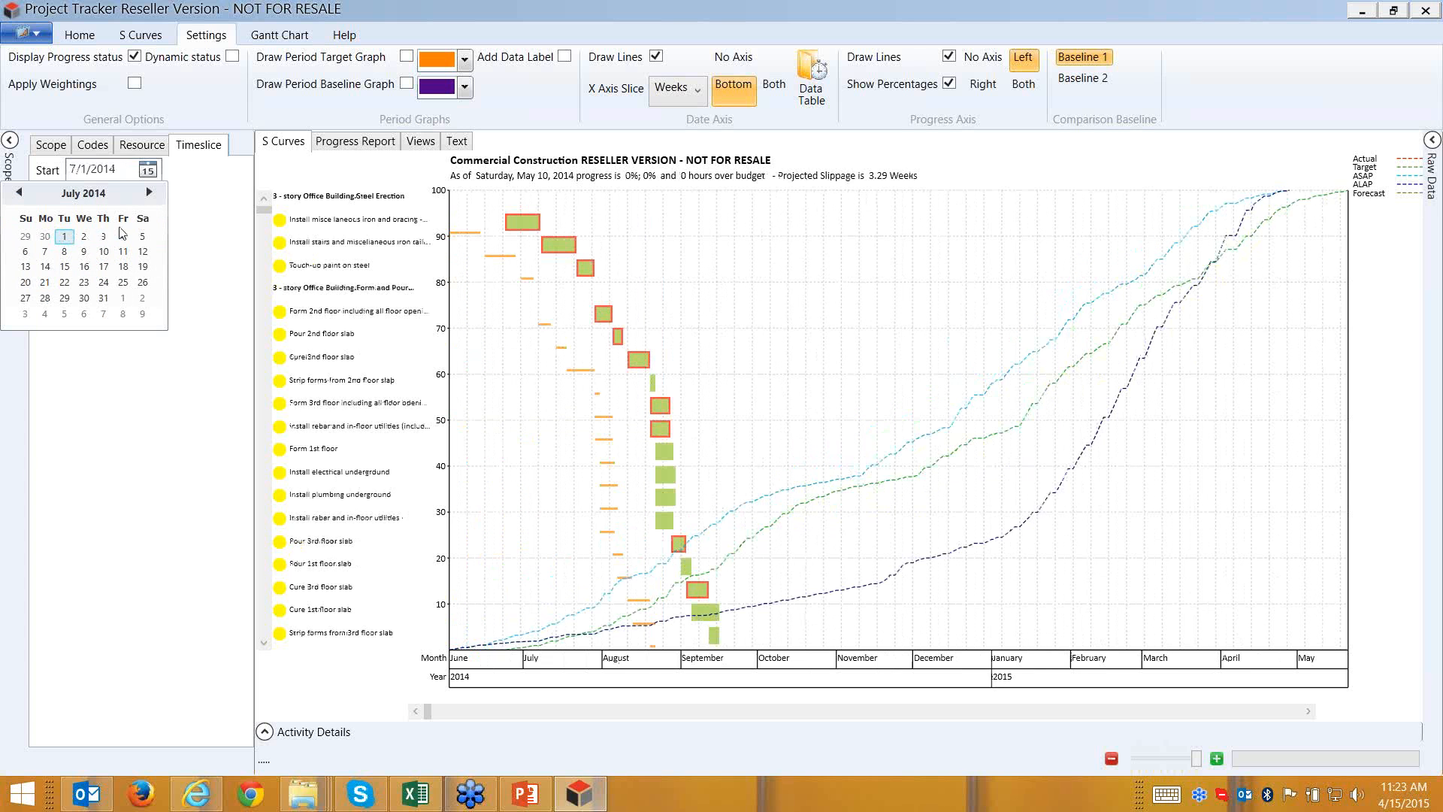
- Set the timeslice end date to 8/29/2014
{"action": "left_click", "coordinate": [147, 199]}
{"action": "left_click", "coordinate": [83, 220]}
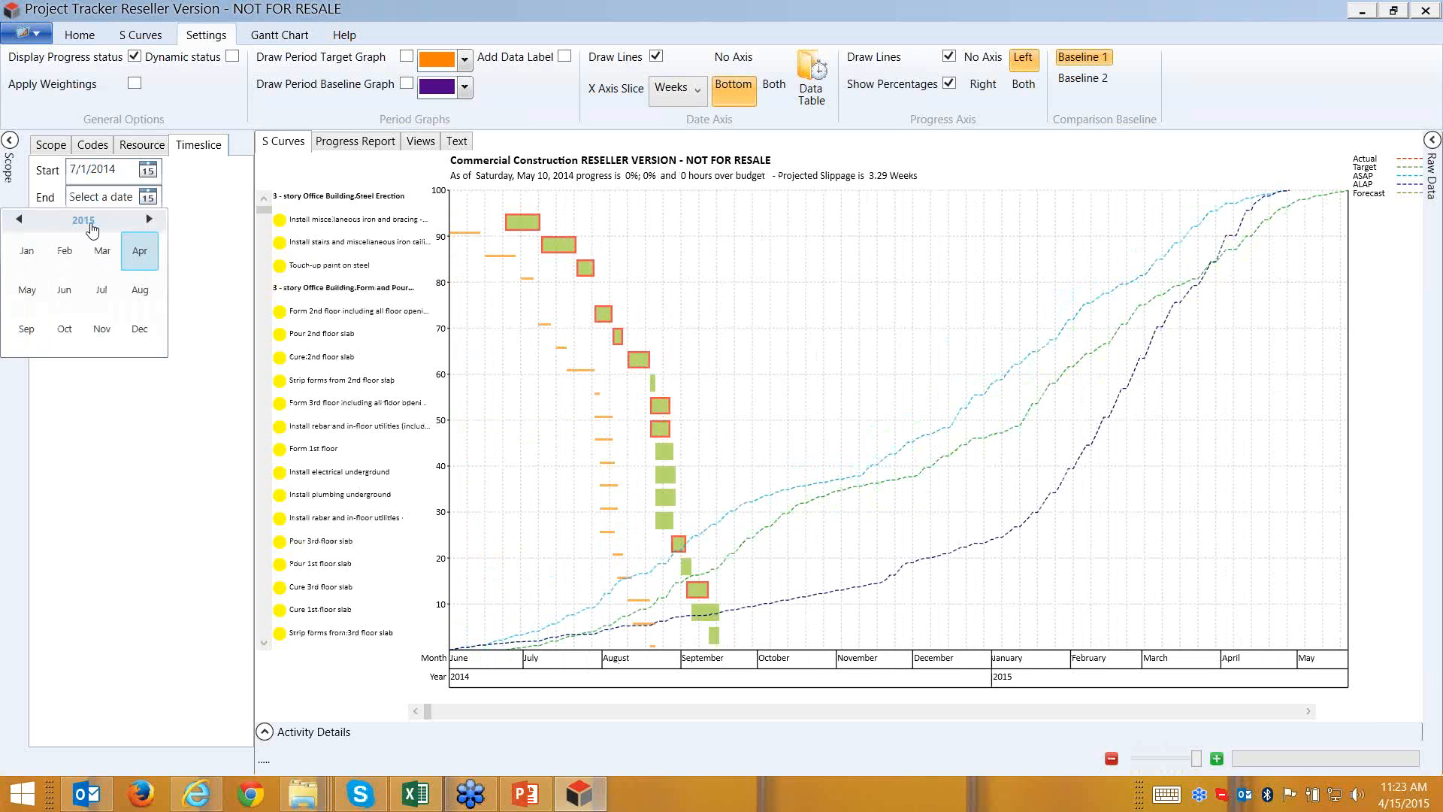
{"action": "left_click", "coordinate": [18, 220]}
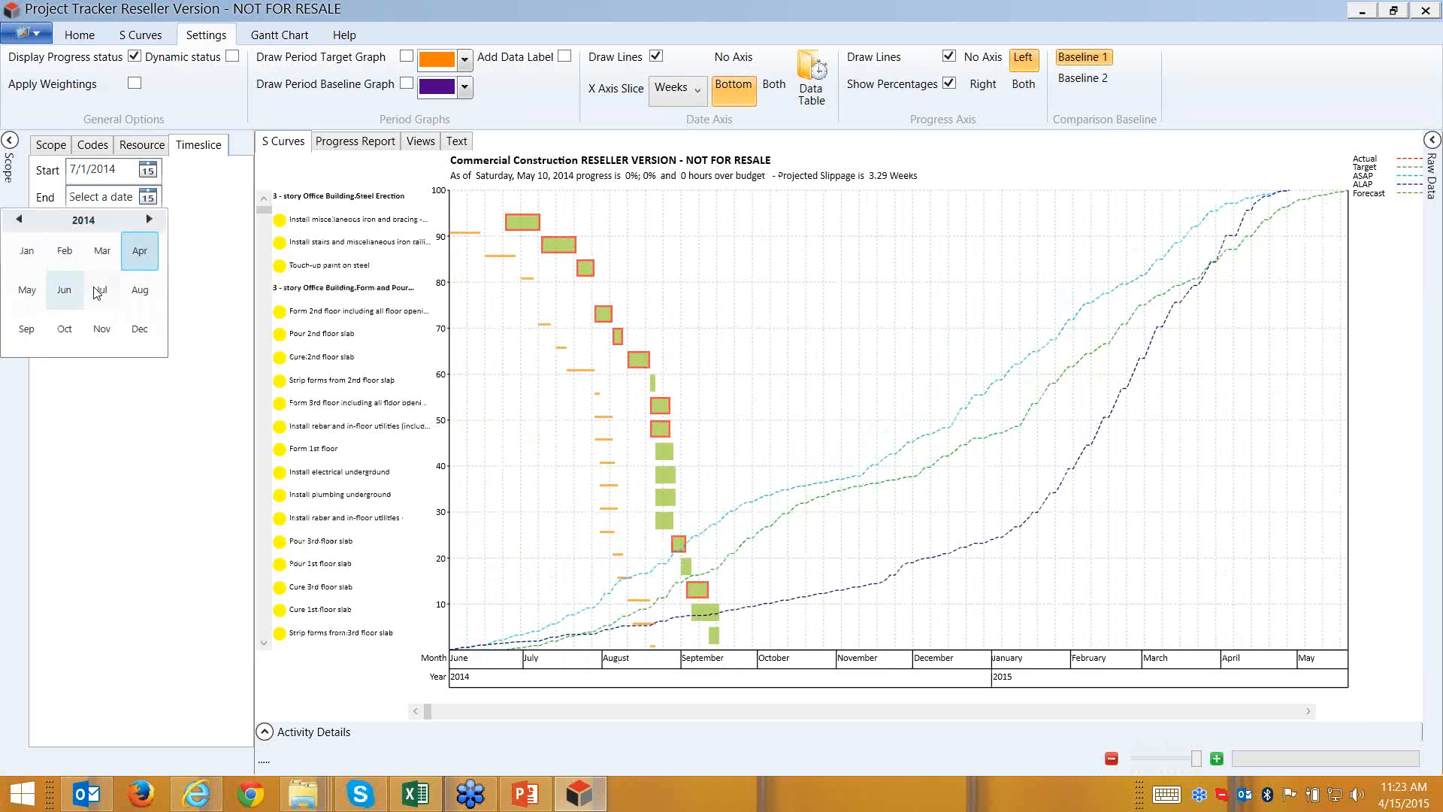
{"action": "left_click", "coordinate": [139, 289]}
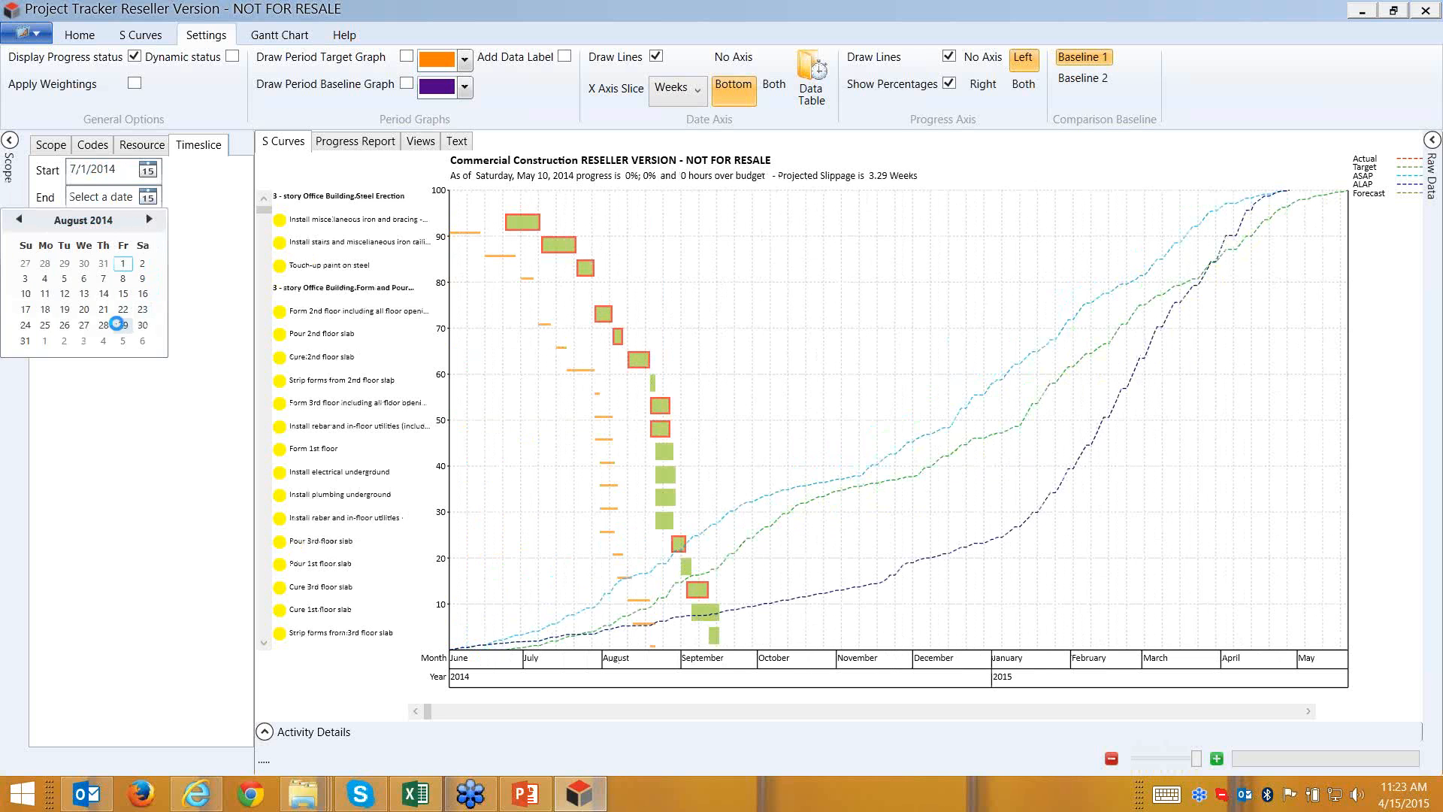
{"action": "left_click", "coordinate": [124, 325]}
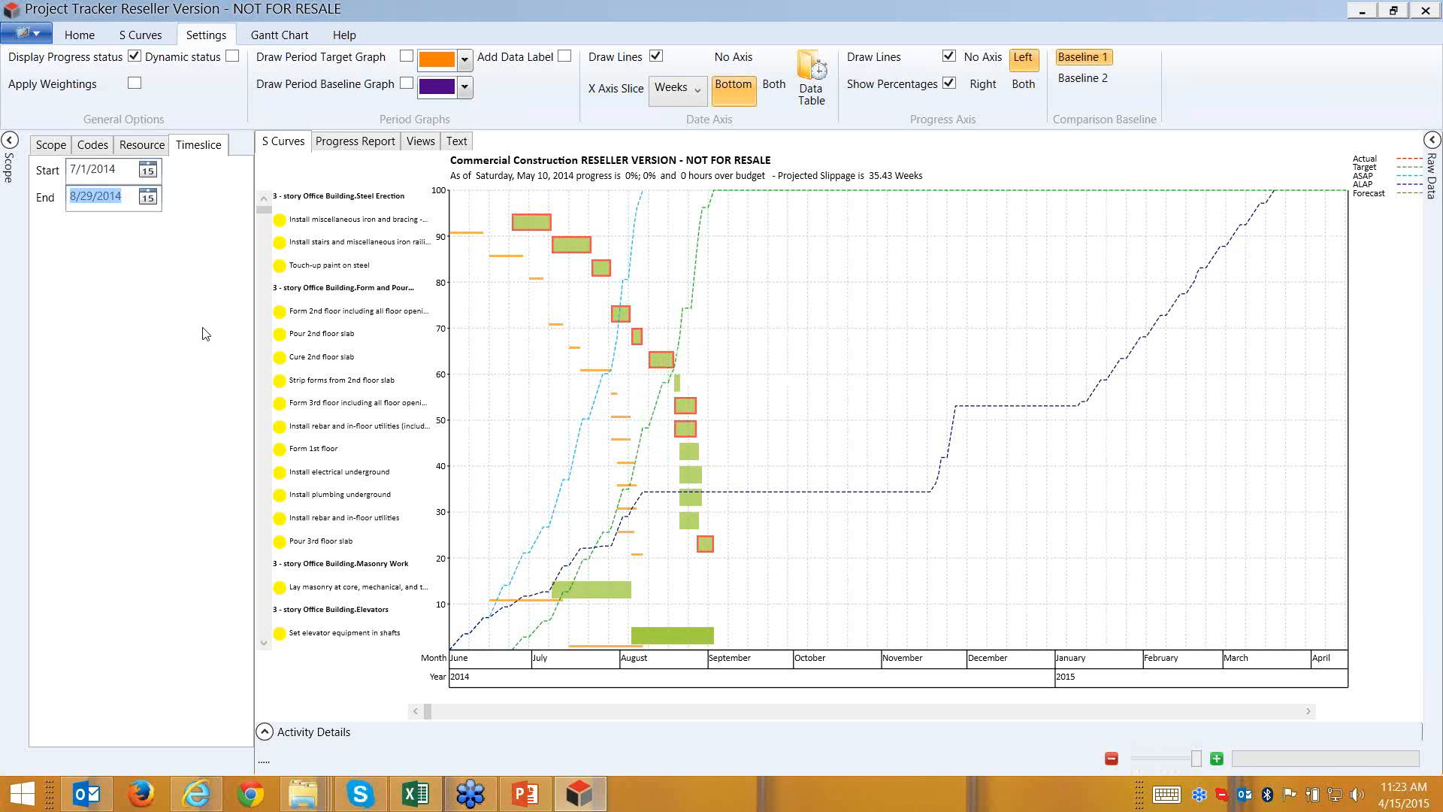
- Clear the timeslice start and end dates to restore the full project period, and return to the scope filter list
{"action": "left_click", "coordinate": [95, 172]}
{"action": "key", "text": "ctrl+a"}
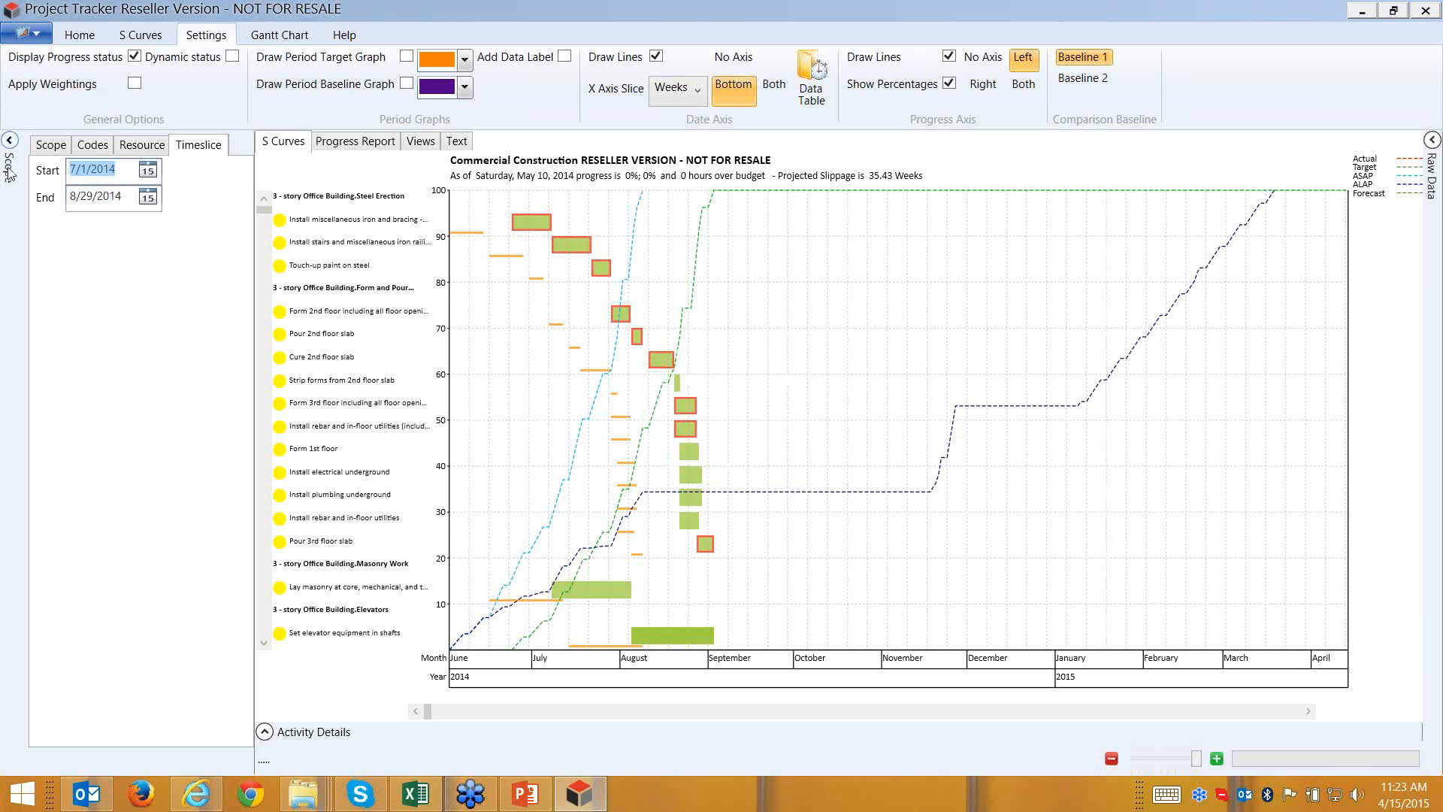
{"action": "key", "text": "BackSpace"}
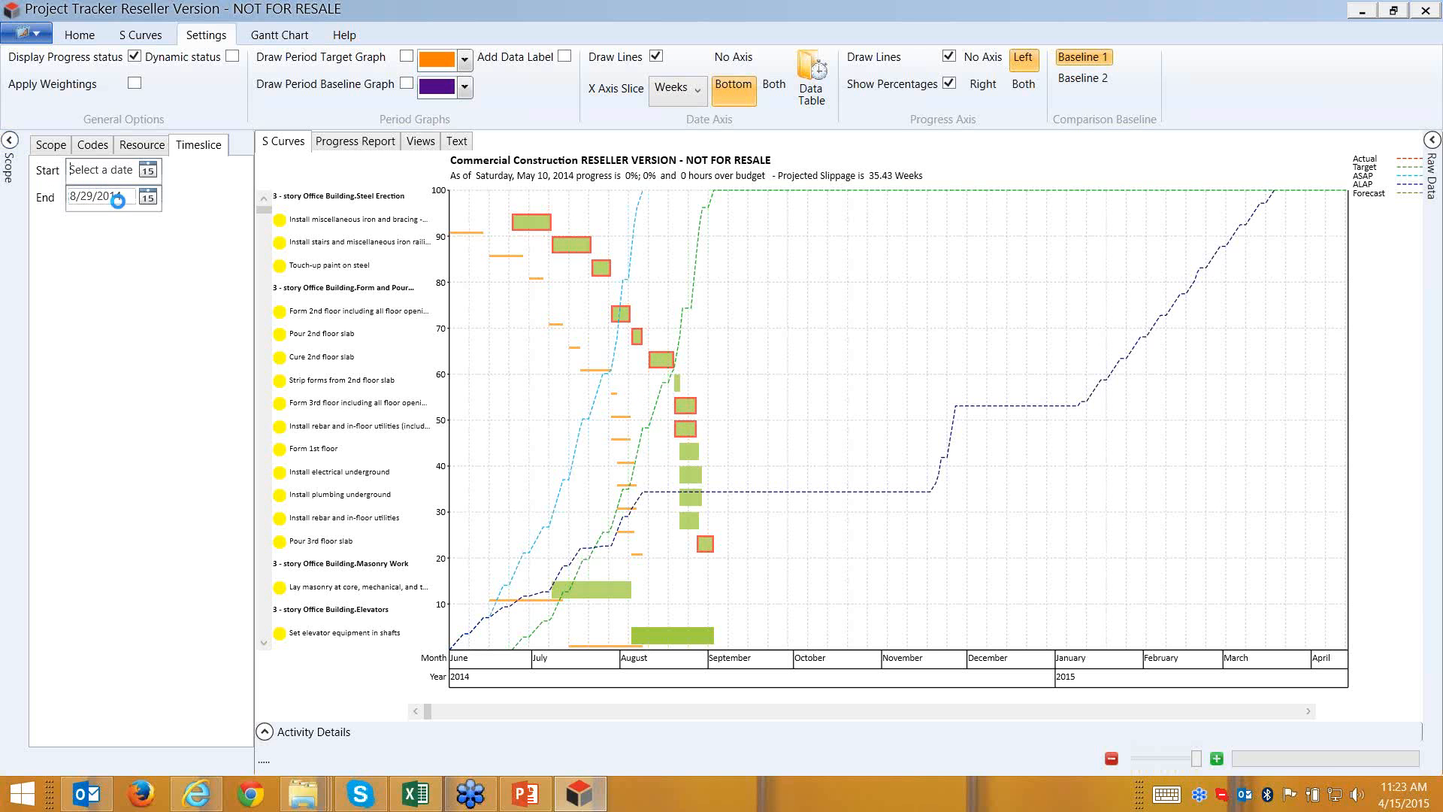
{"action": "left_click_drag", "start_coordinate": [125, 196], "coordinate": [16, 197]}
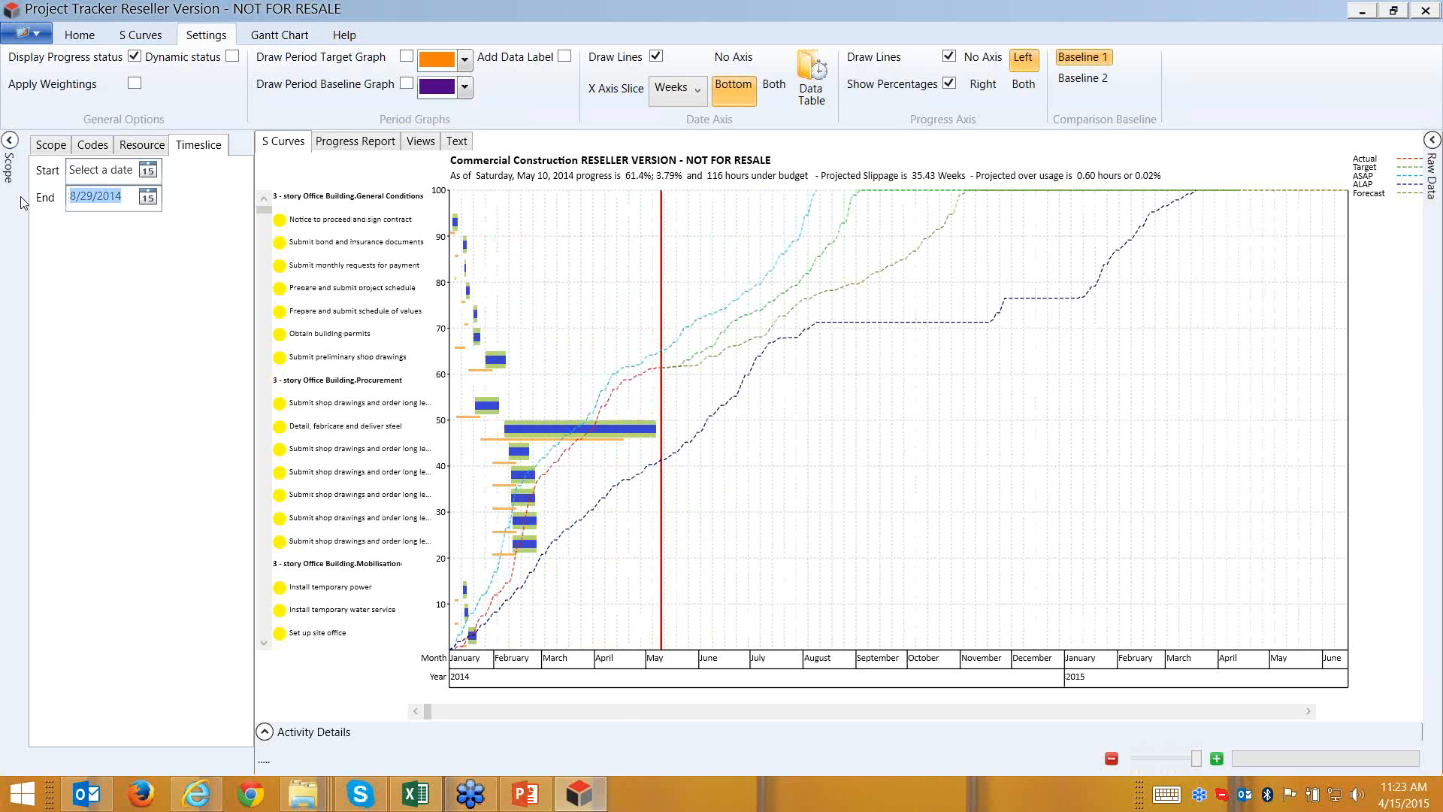
{"action": "key", "text": "BackSpace"}
{"action": "left_click", "coordinate": [55, 145]}
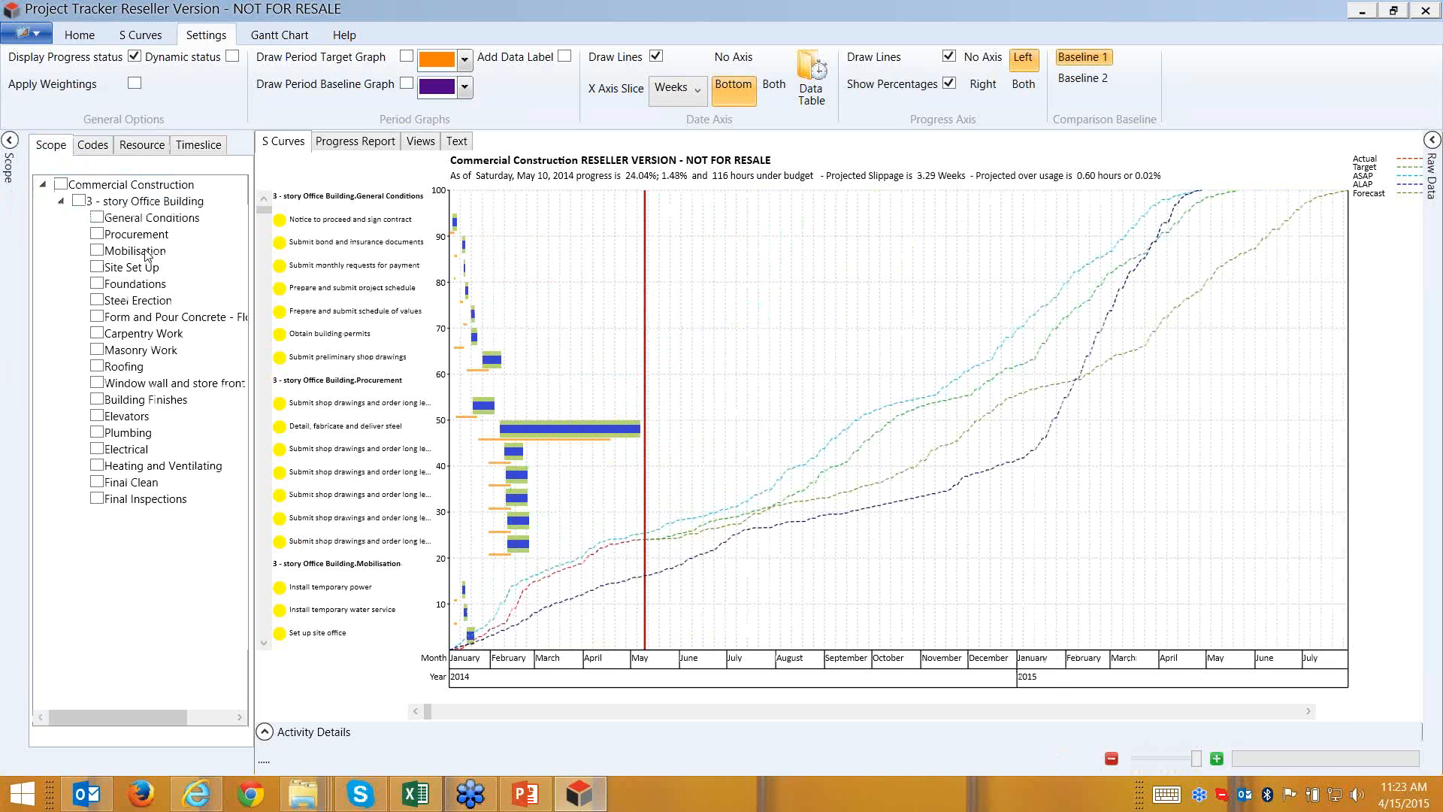
- Filter the S curves by the Trades Contractor codes Roof, Carpentry, Plumbing and Masonry combined
{"action": "left_click", "coordinate": [101, 154]}
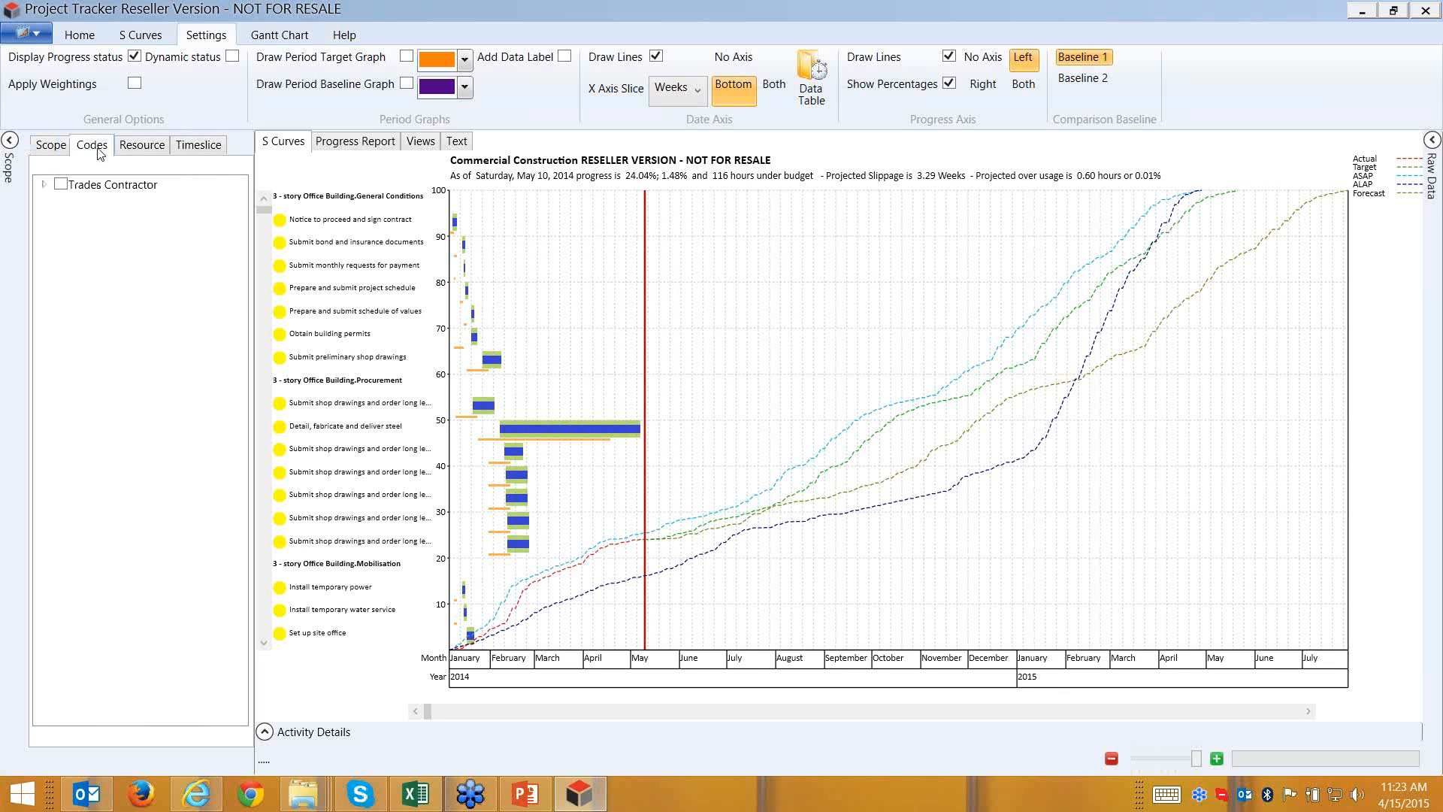
{"action": "left_click", "coordinate": [42, 185]}
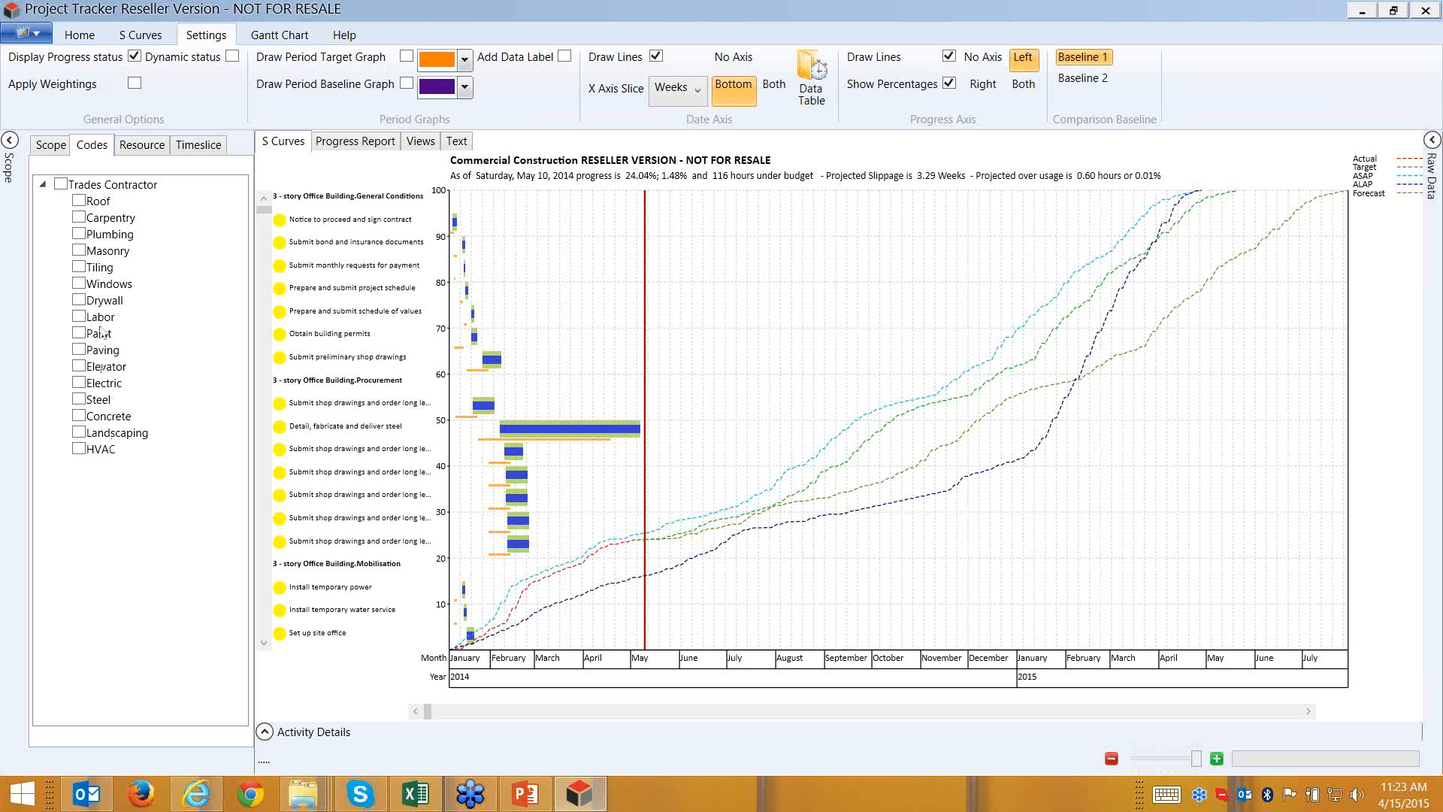
{"action": "left_click", "coordinate": [79, 201]}
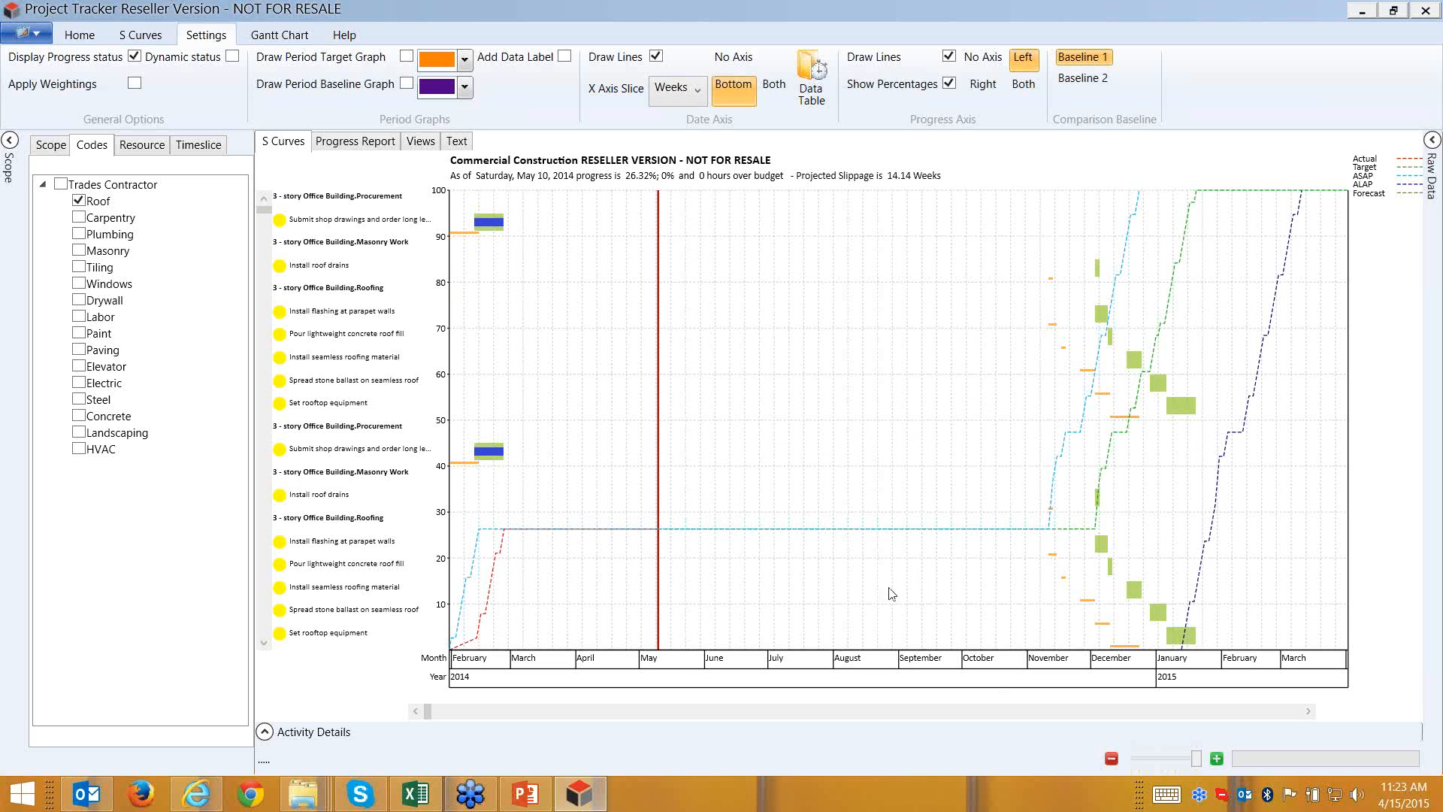
{"action": "left_click", "coordinate": [80, 217]}
{"action": "left_click", "coordinate": [83, 222]}
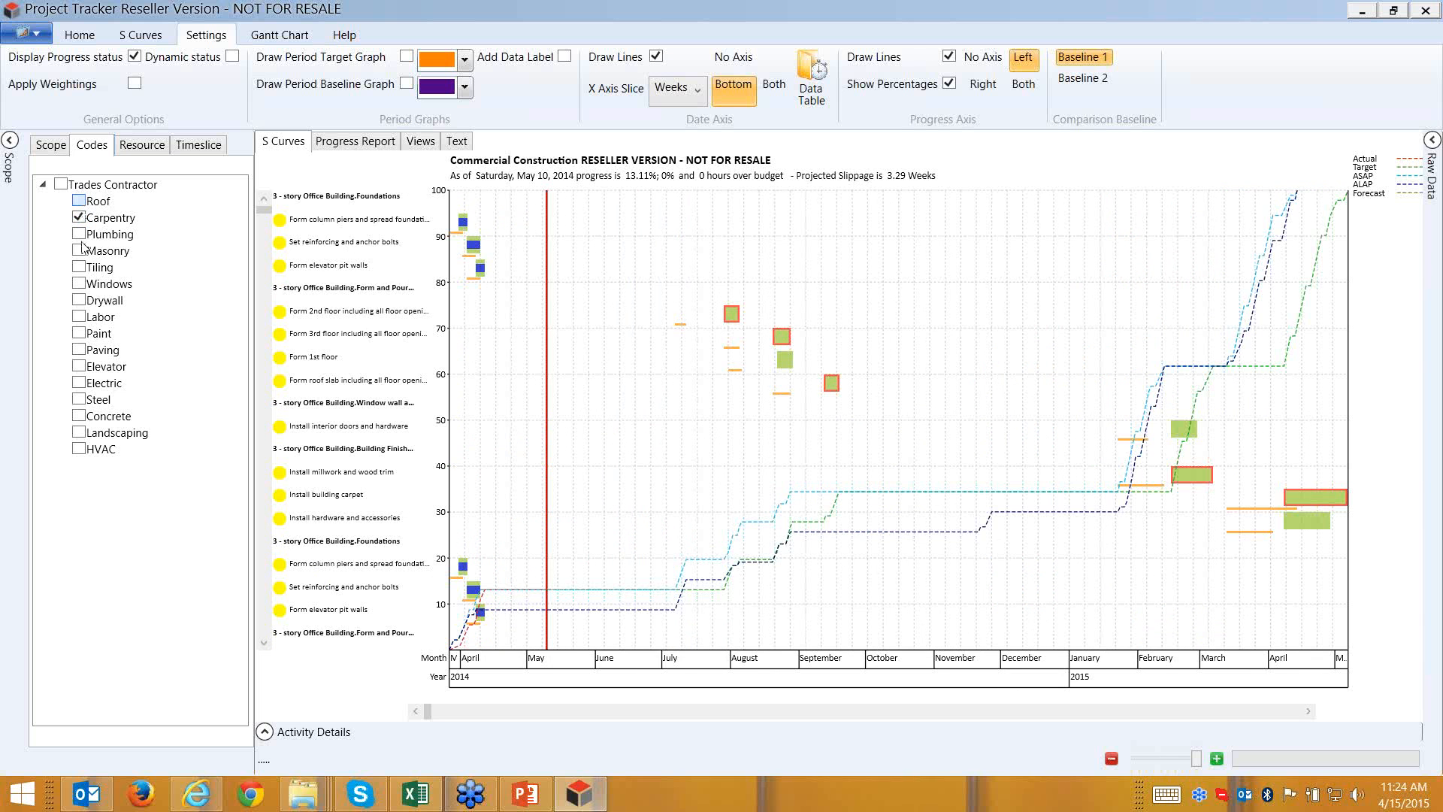
{"action": "left_click", "coordinate": [78, 201]}
{"action": "left_click", "coordinate": [84, 236]}
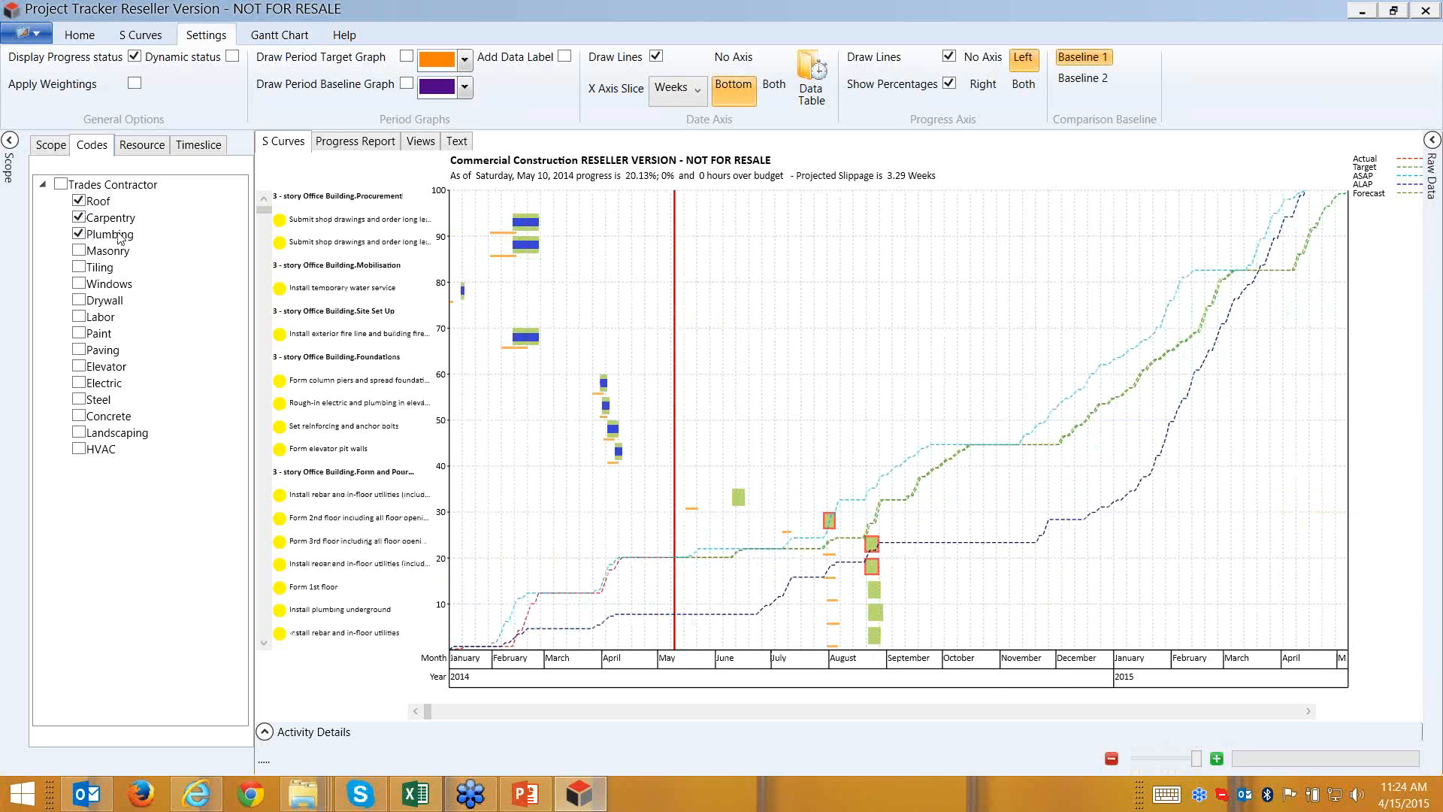
{"action": "left_click", "coordinate": [80, 251]}
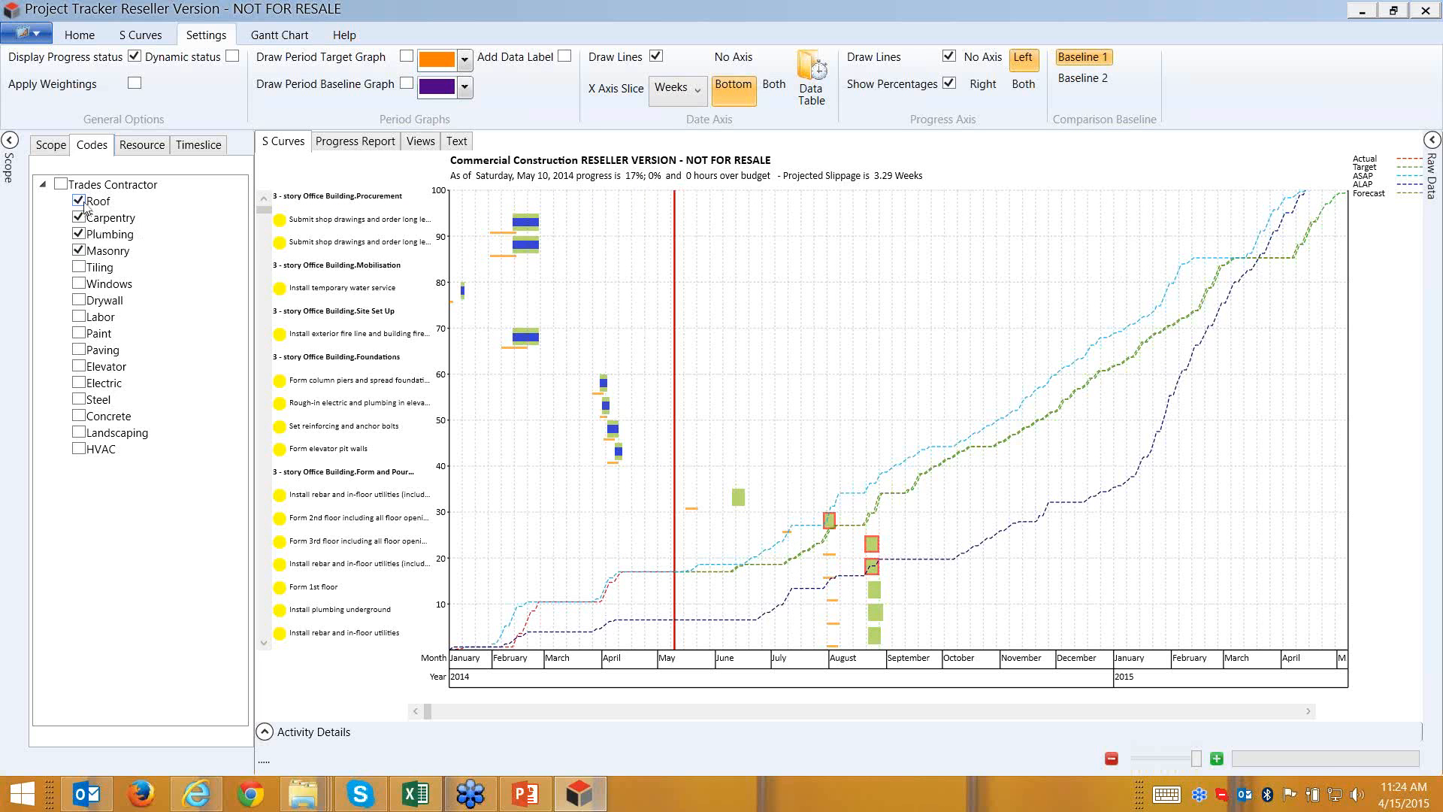
- Remove the Roof, Carpentry, Plumbing and Masonry codes from the filter to restore the whole project
{"action": "left_click", "coordinate": [79, 201]}
{"action": "left_click", "coordinate": [79, 218]}
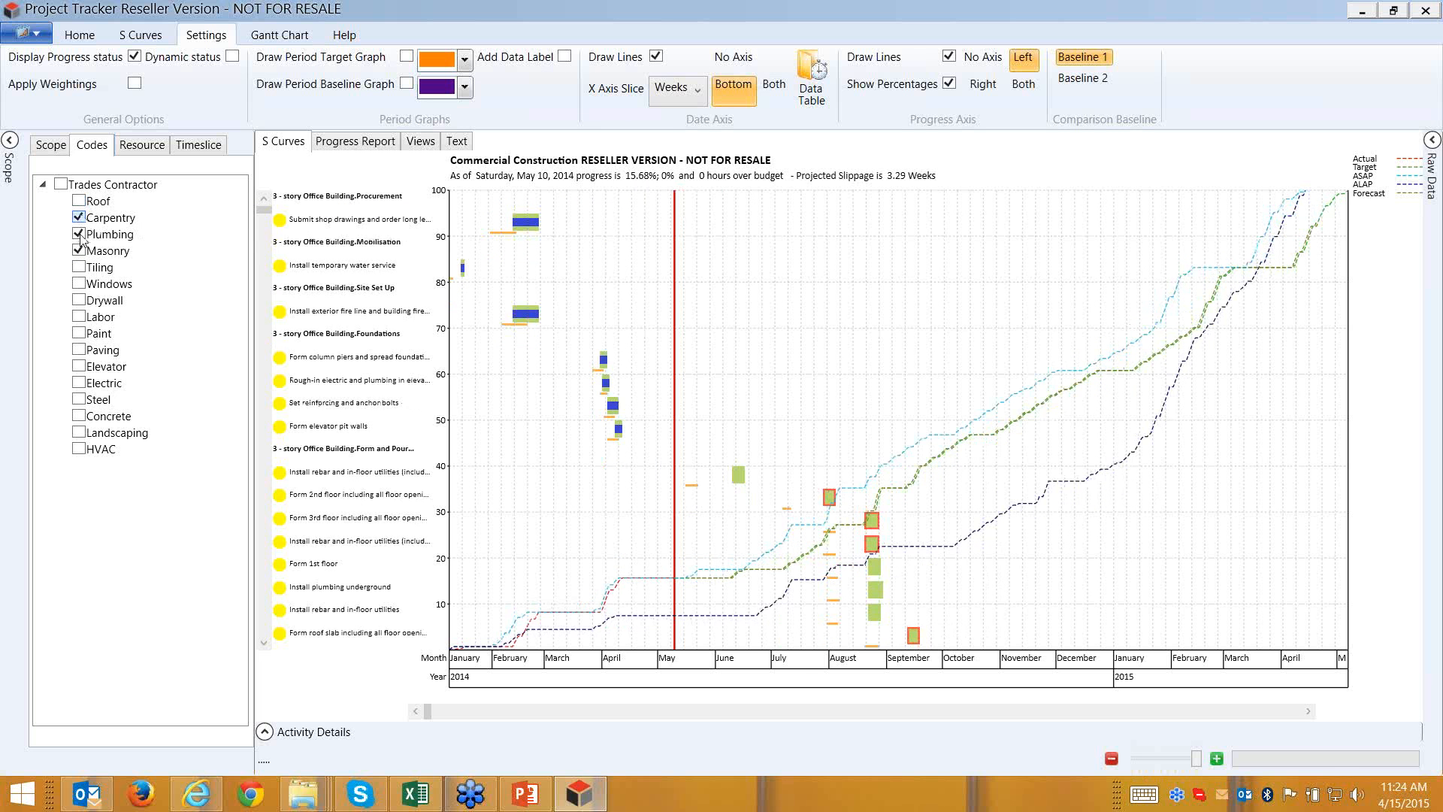
{"action": "left_click", "coordinate": [79, 234]}
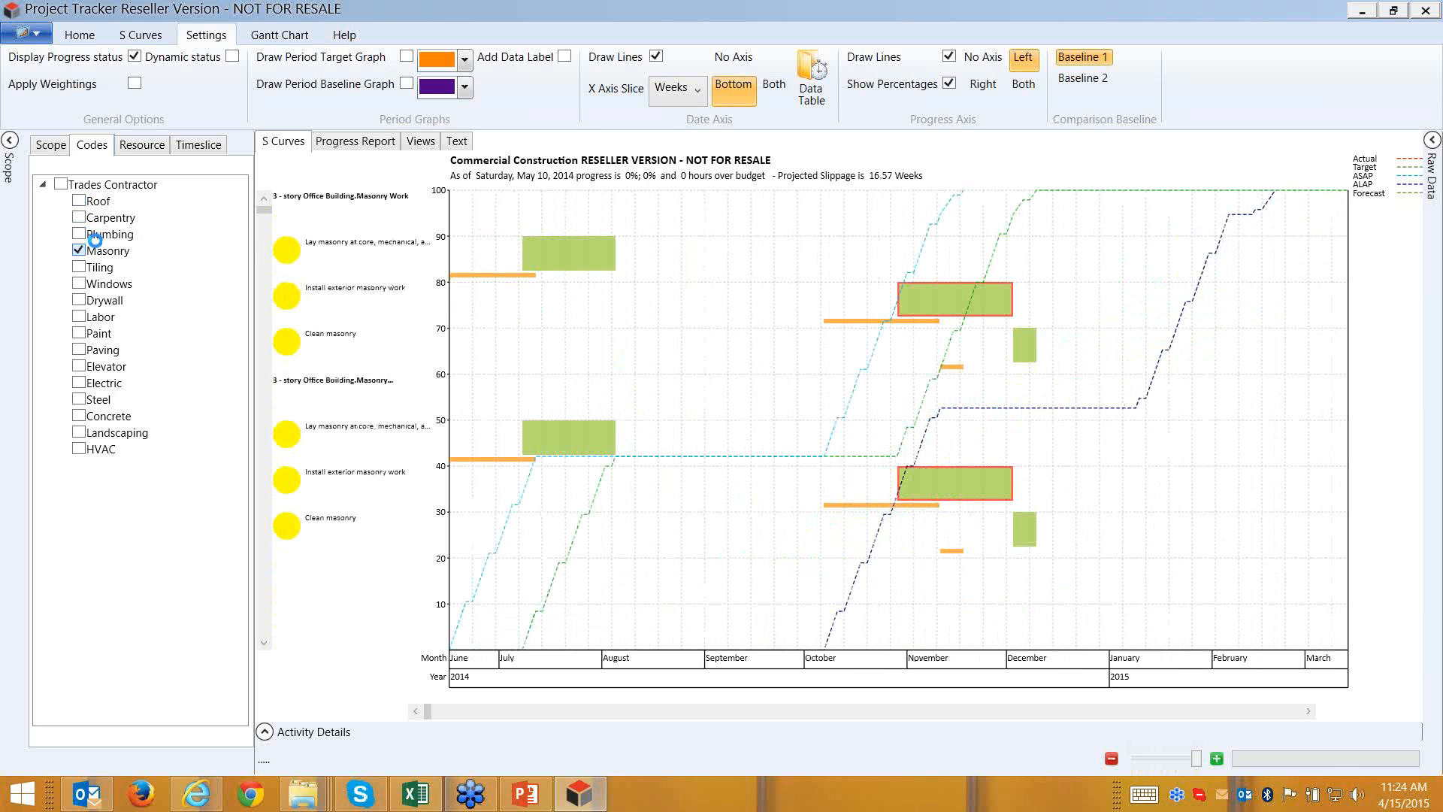
{"action": "left_click", "coordinate": [100, 243]}
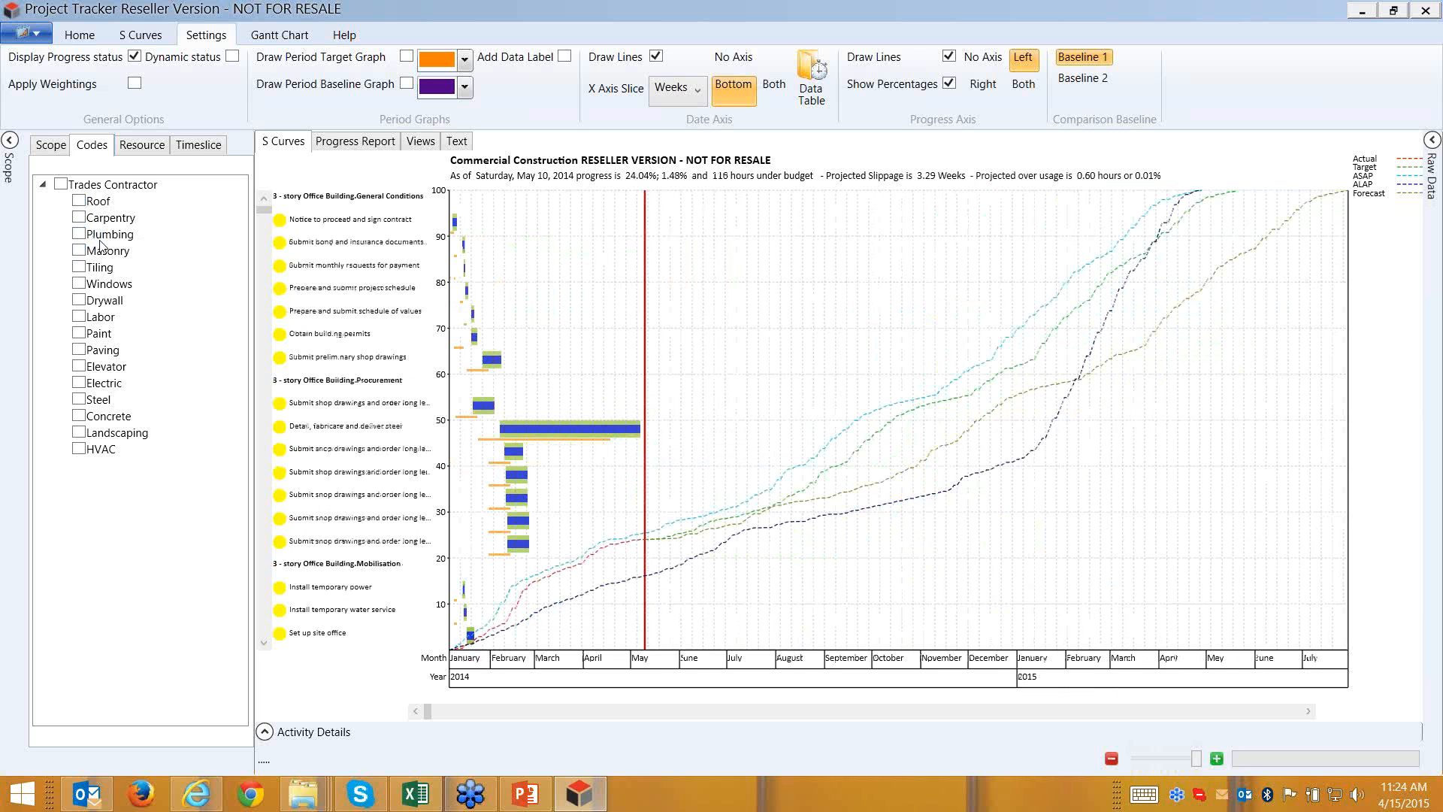
- Filter the S curves by the resources HVAC Contractor, Steel Erection Contractor Management, Carpet Contractor and General Management
{"action": "left_click", "coordinate": [140, 150]}
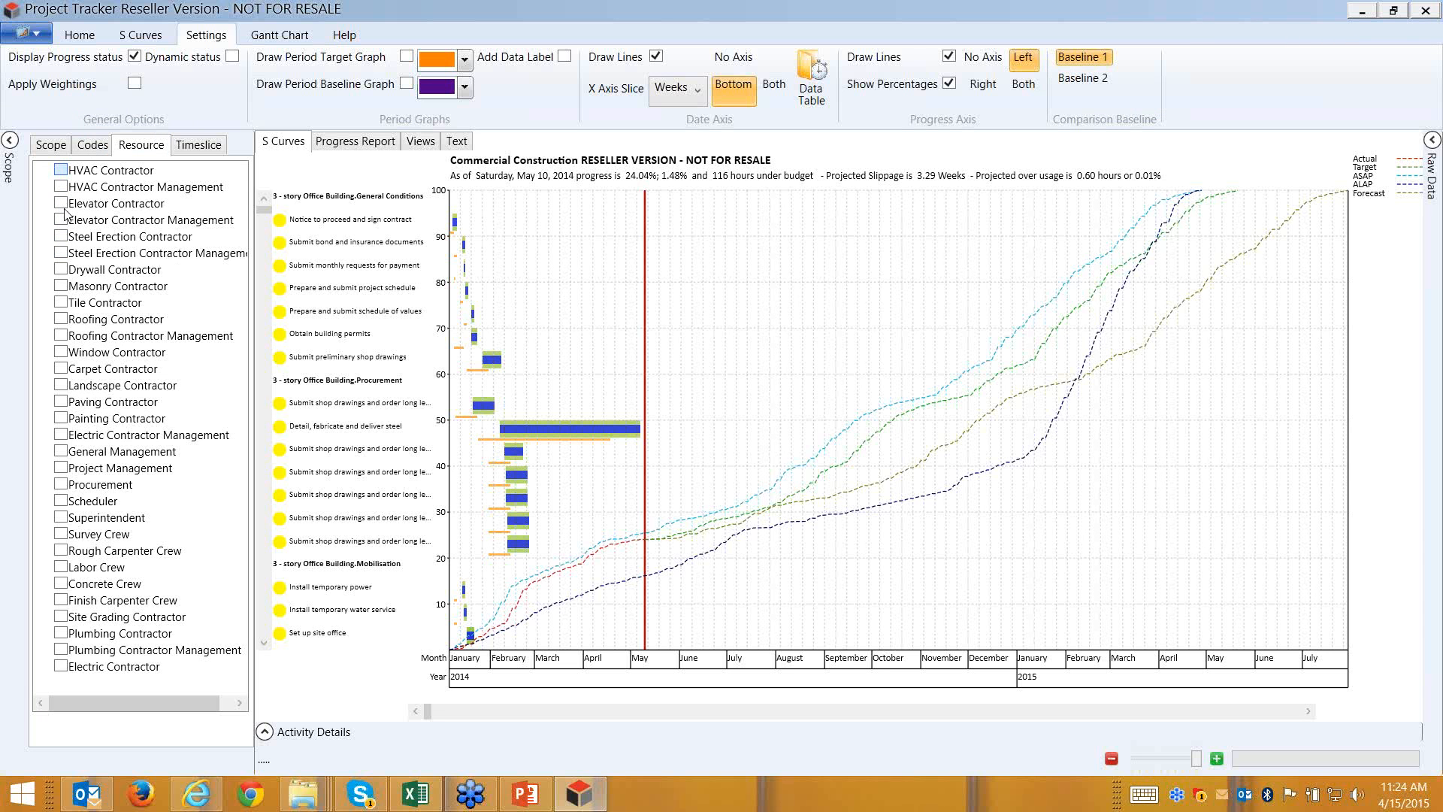
{"action": "left_click", "coordinate": [61, 253]}
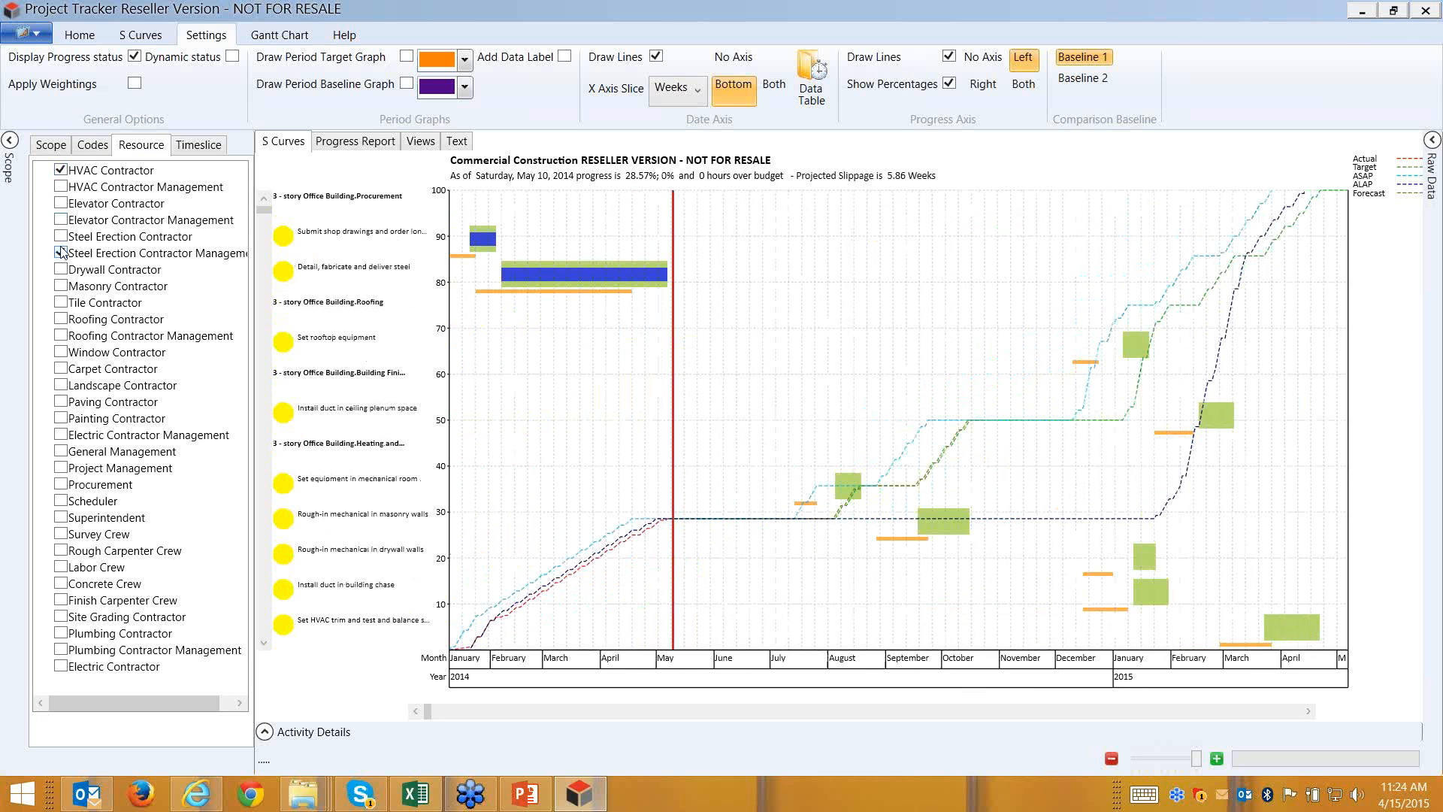
{"action": "left_click", "coordinate": [68, 370]}
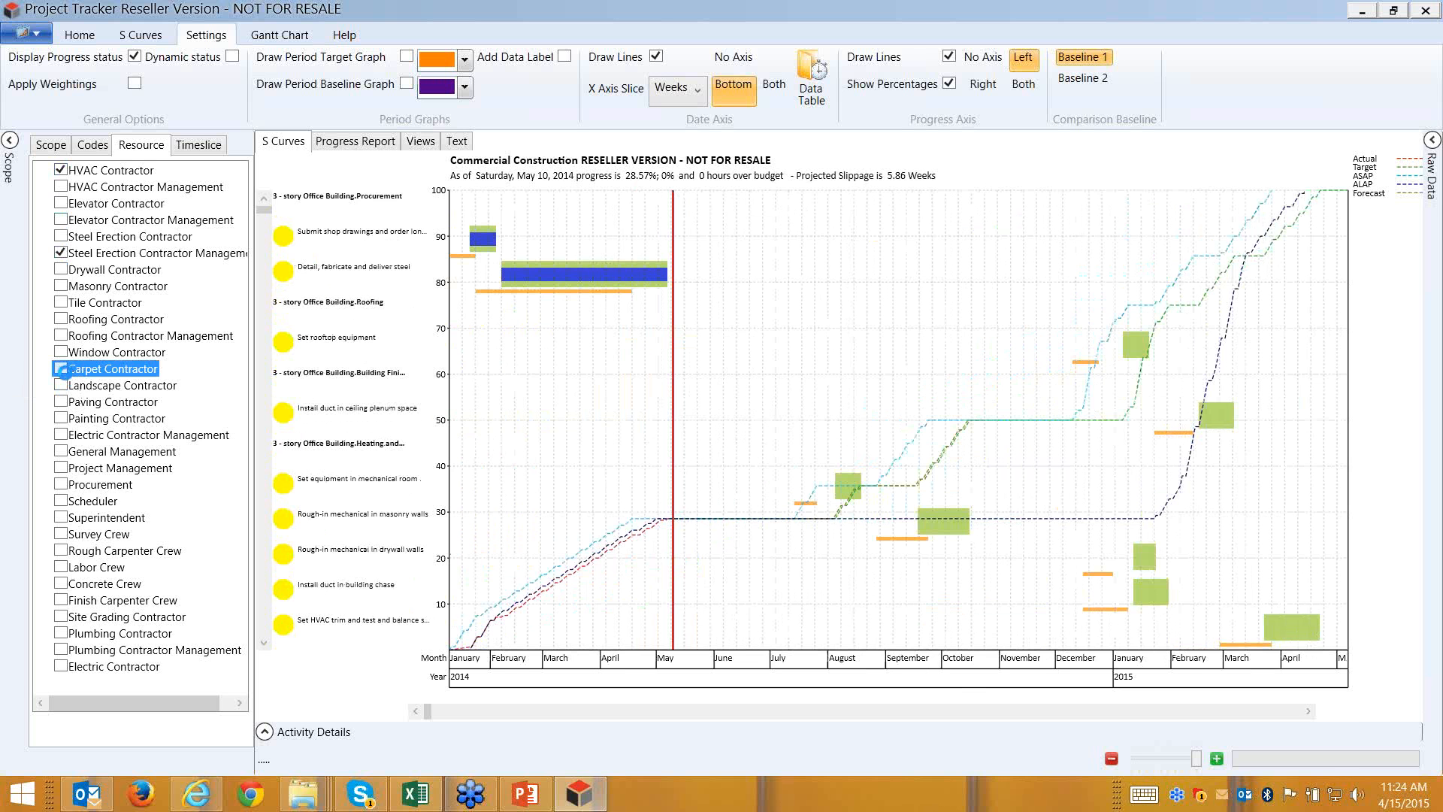
{"action": "key", "text": "space"}
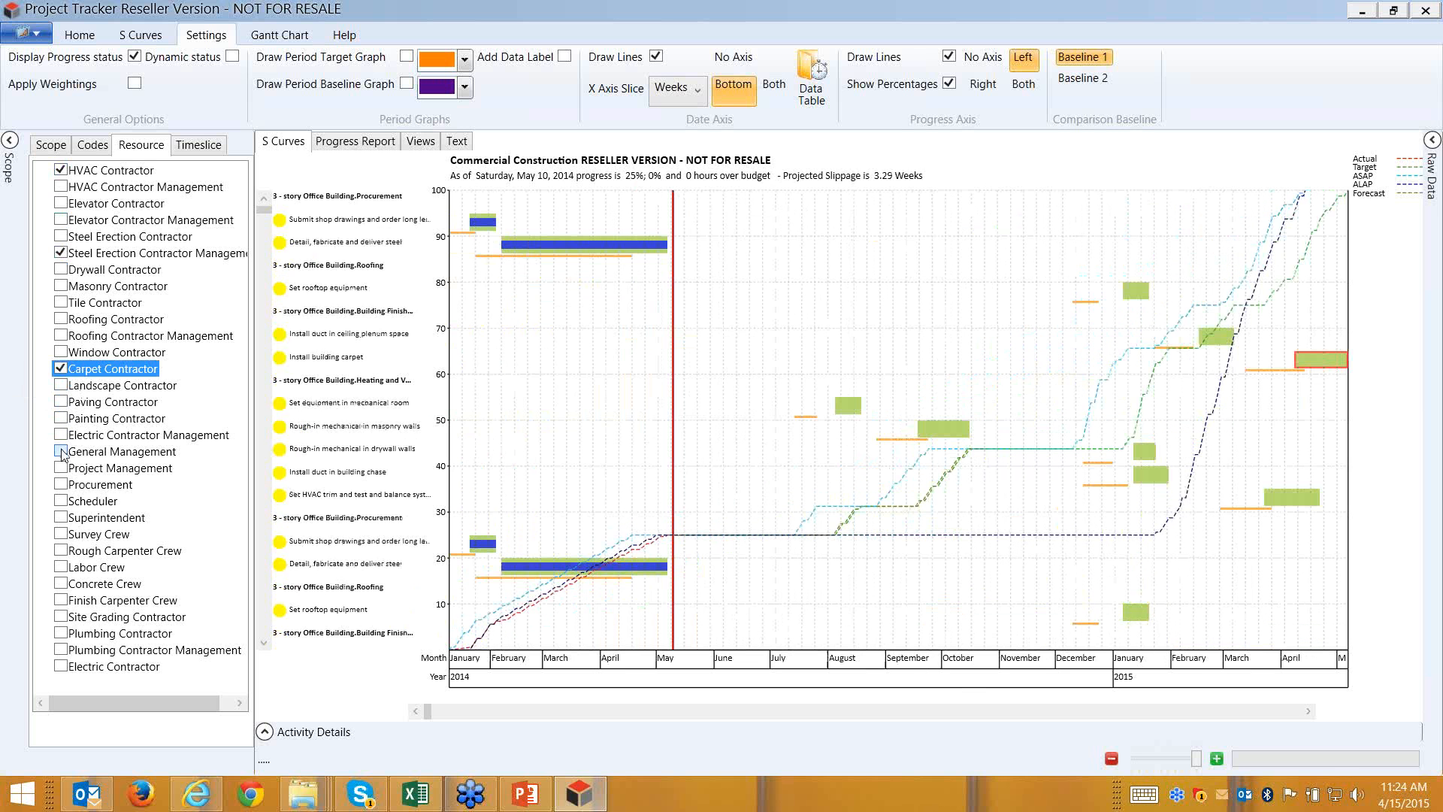
{"action": "left_click", "coordinate": [61, 451]}
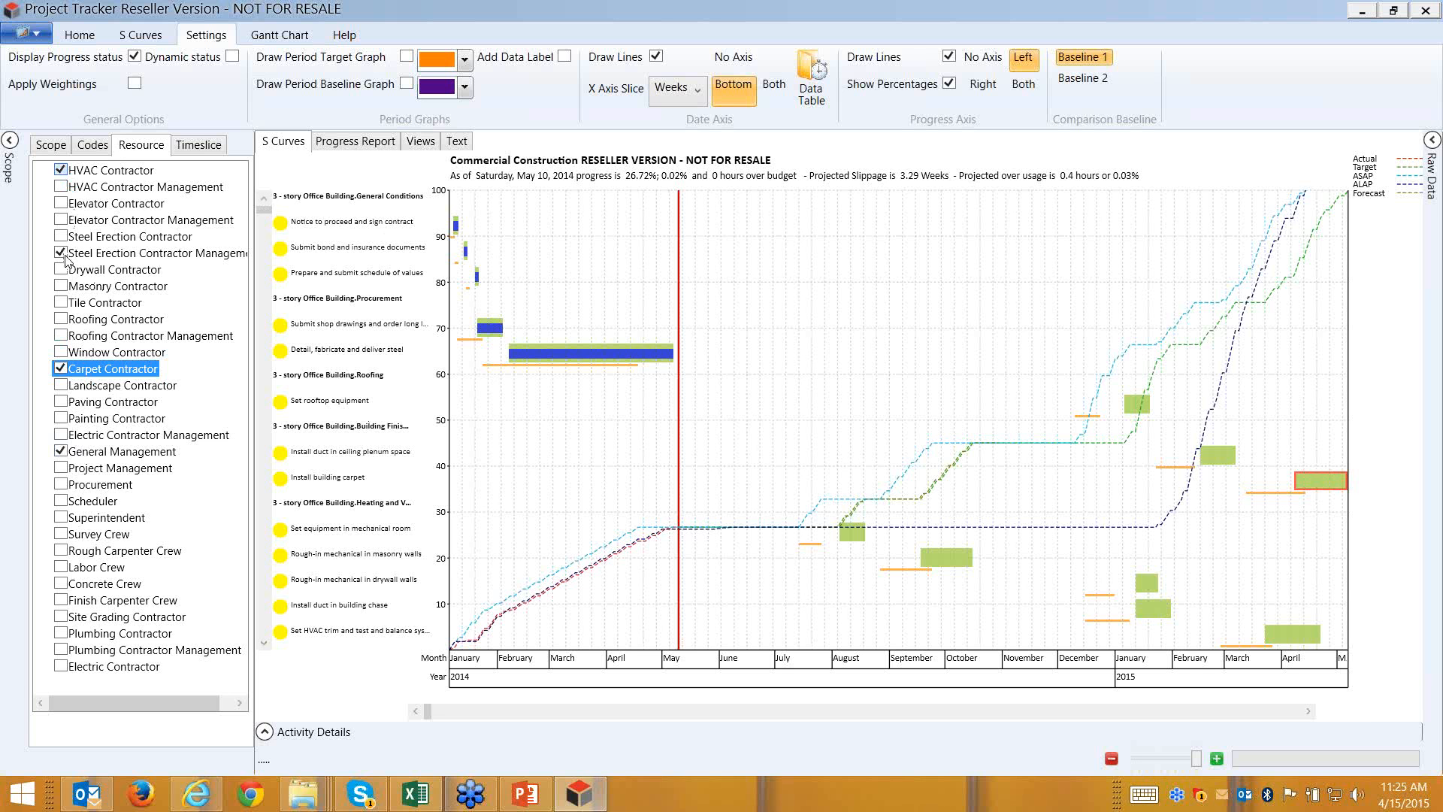
- Clear all selected contractor and management resources from the resource filter
{"action": "left_click", "coordinate": [65, 256]}
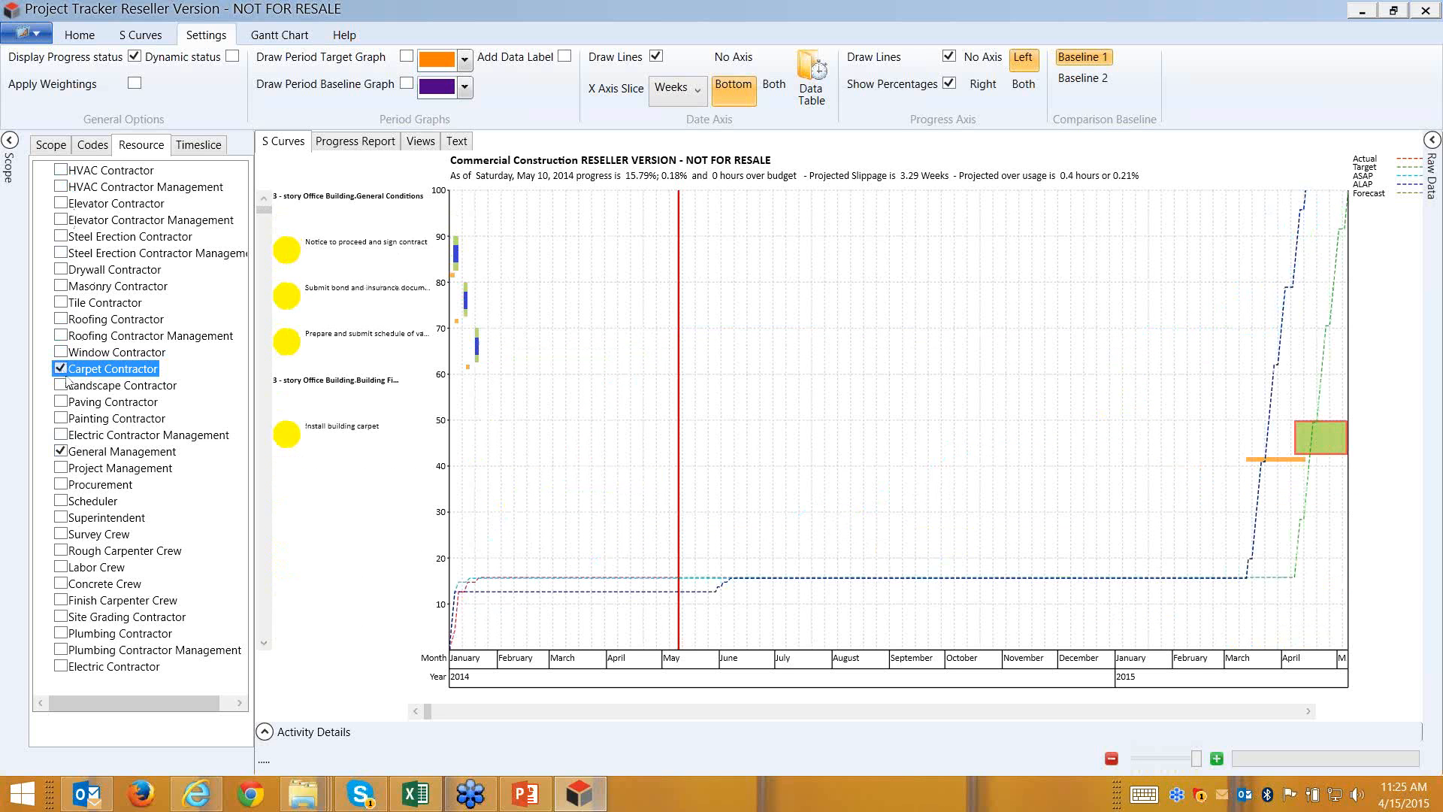
{"action": "left_click", "coordinate": [63, 452]}
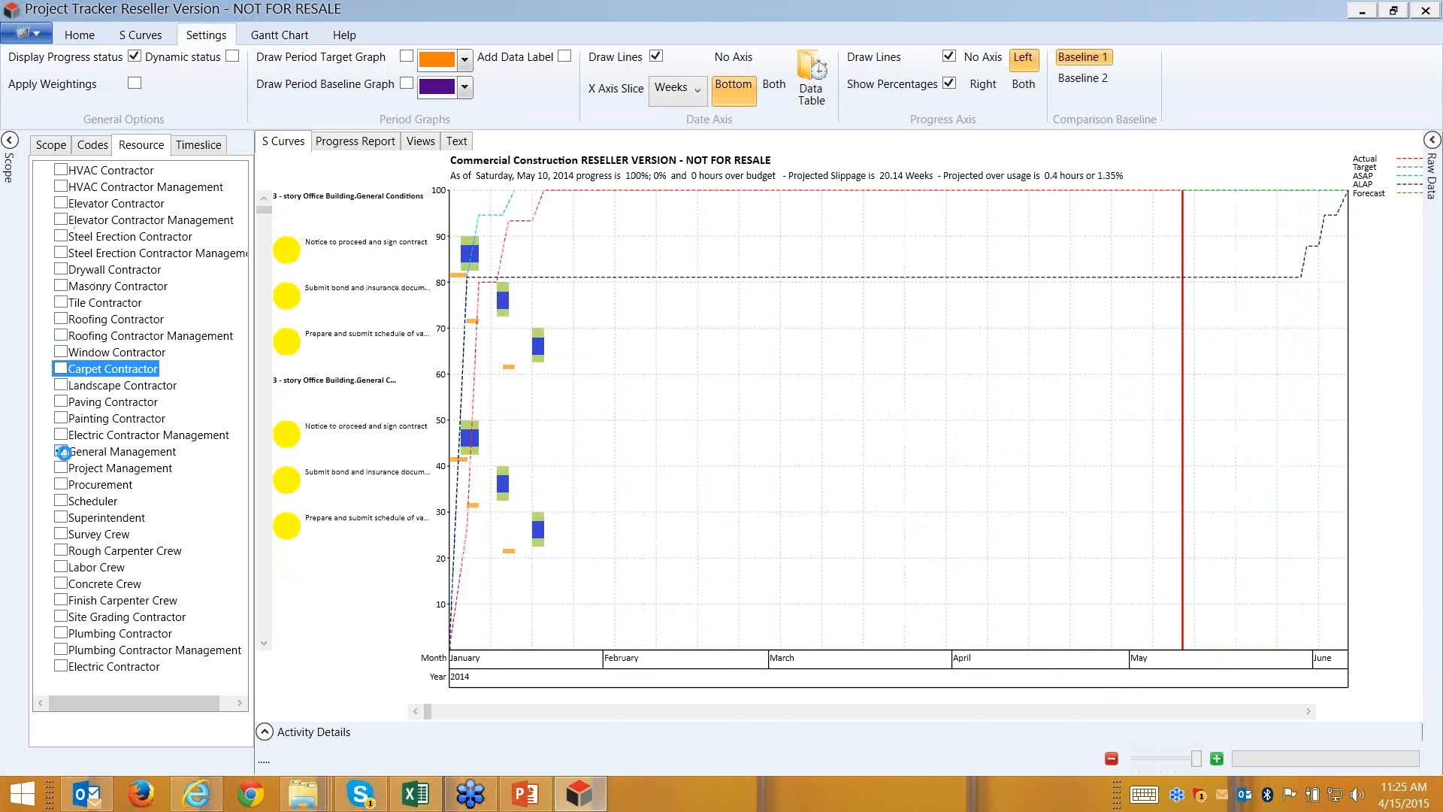
{"action": "left_click", "coordinate": [63, 452]}
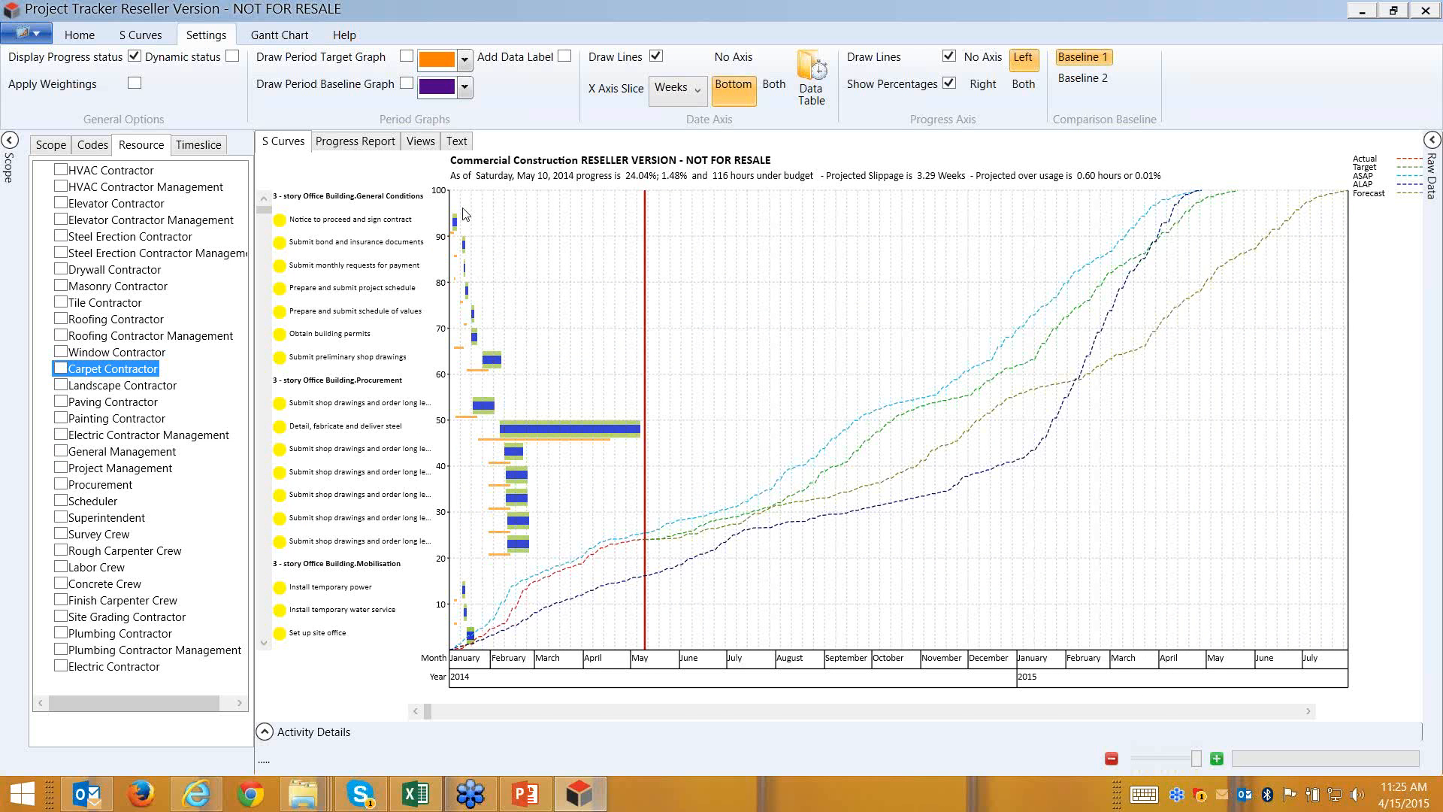
- Review the project progress report from the summary progress down to the progress-to-date analysis and back
{"action": "left_click", "coordinate": [376, 146]}
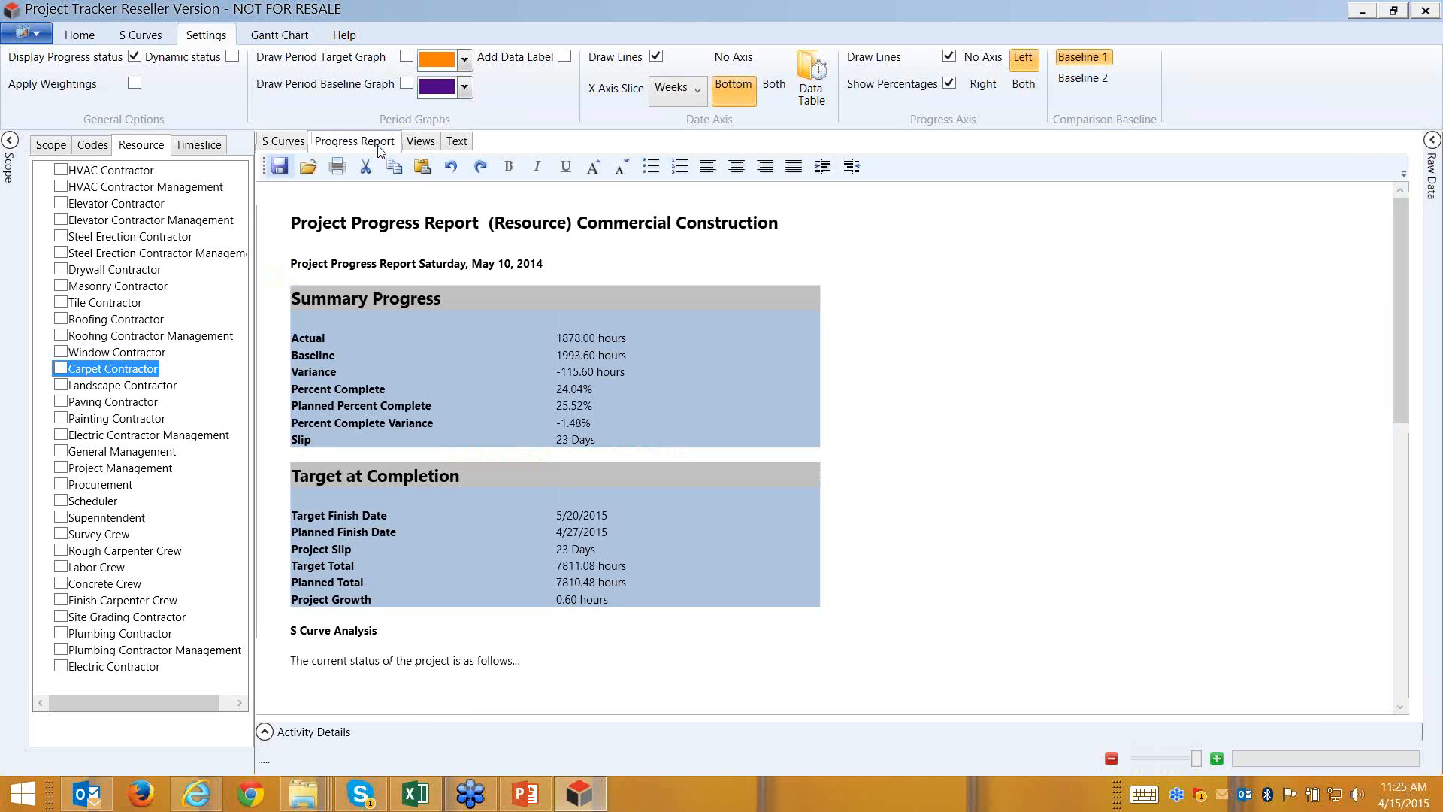
{"action": "left_click_drag", "start_coordinate": [1400, 343], "coordinate": [1437, 539]}
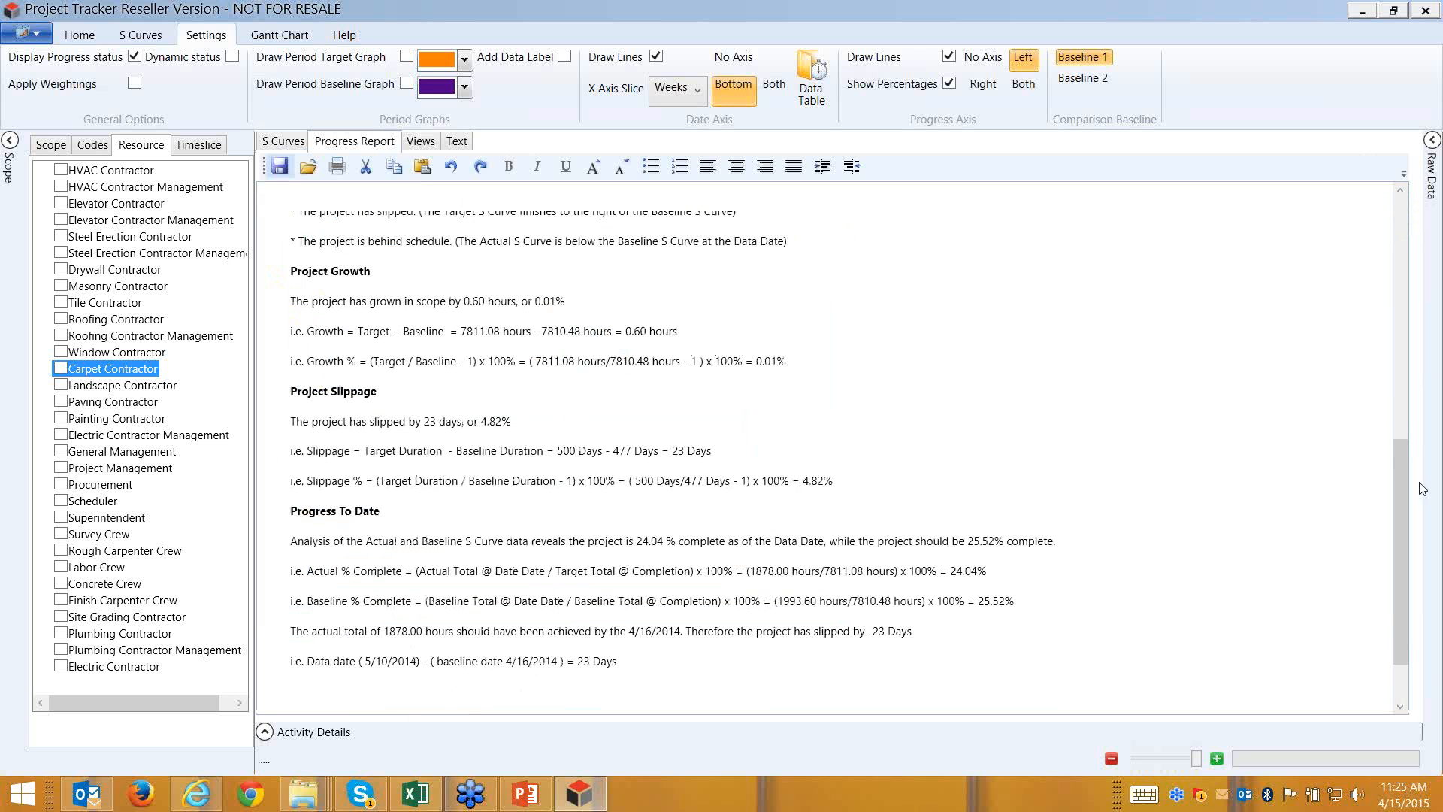
{"action": "left_click_drag", "start_coordinate": [1402, 519], "coordinate": [1247, 235]}
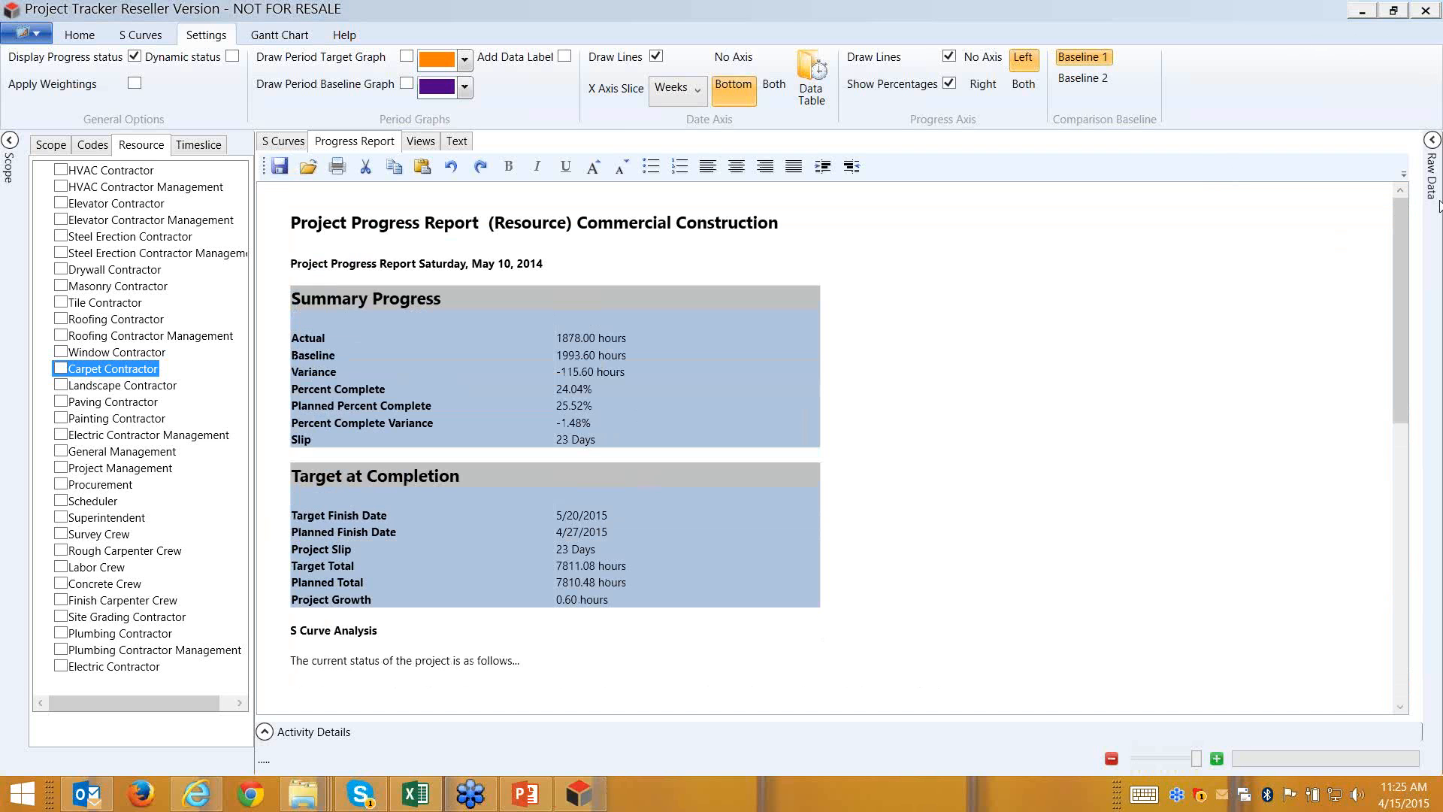
- Show the raw data beside the S curves and set the 1/13/2014 Actual value to 5000
{"action": "left_click", "coordinate": [1433, 144]}
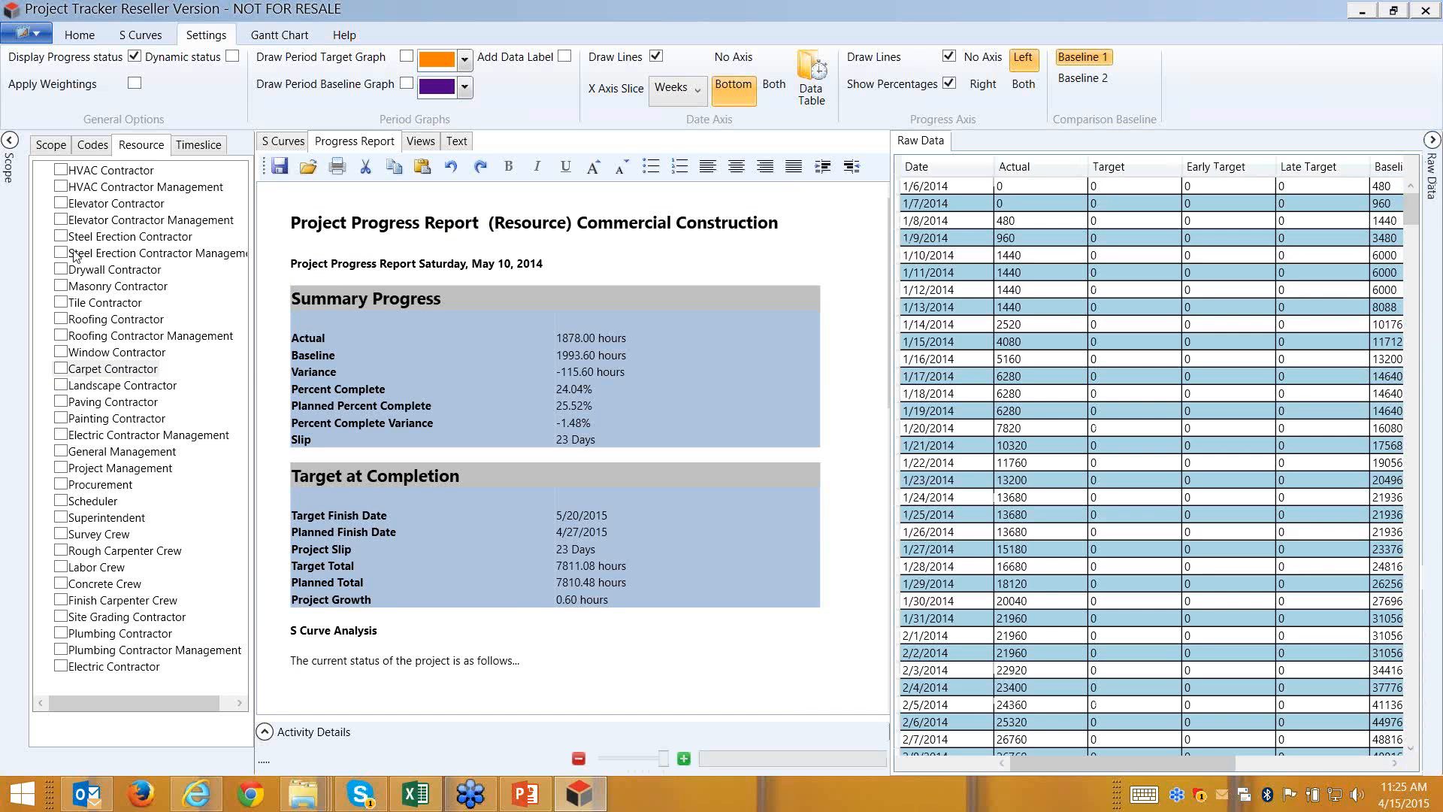
{"action": "left_click", "coordinate": [301, 150]}
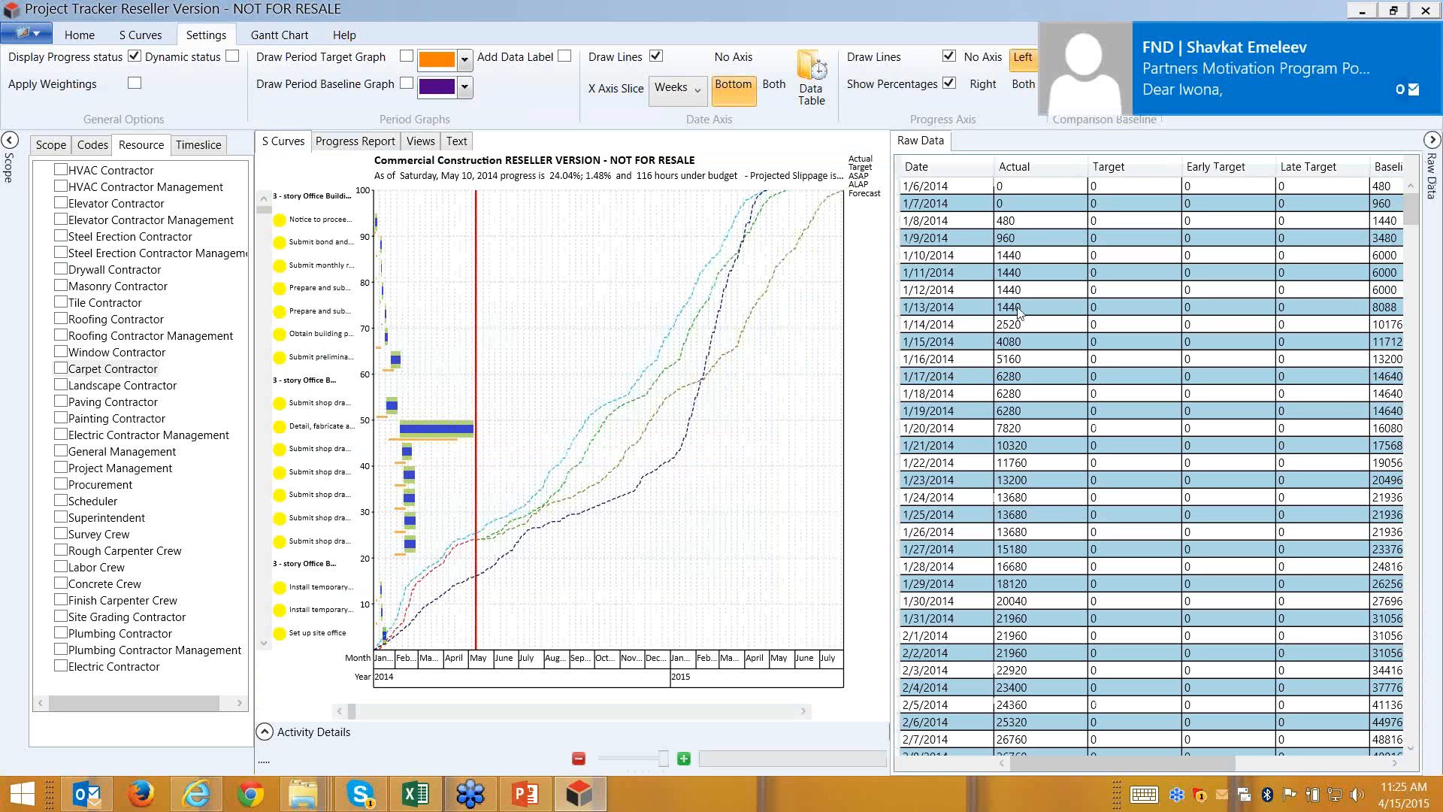
{"action": "left_click", "coordinate": [1048, 311]}
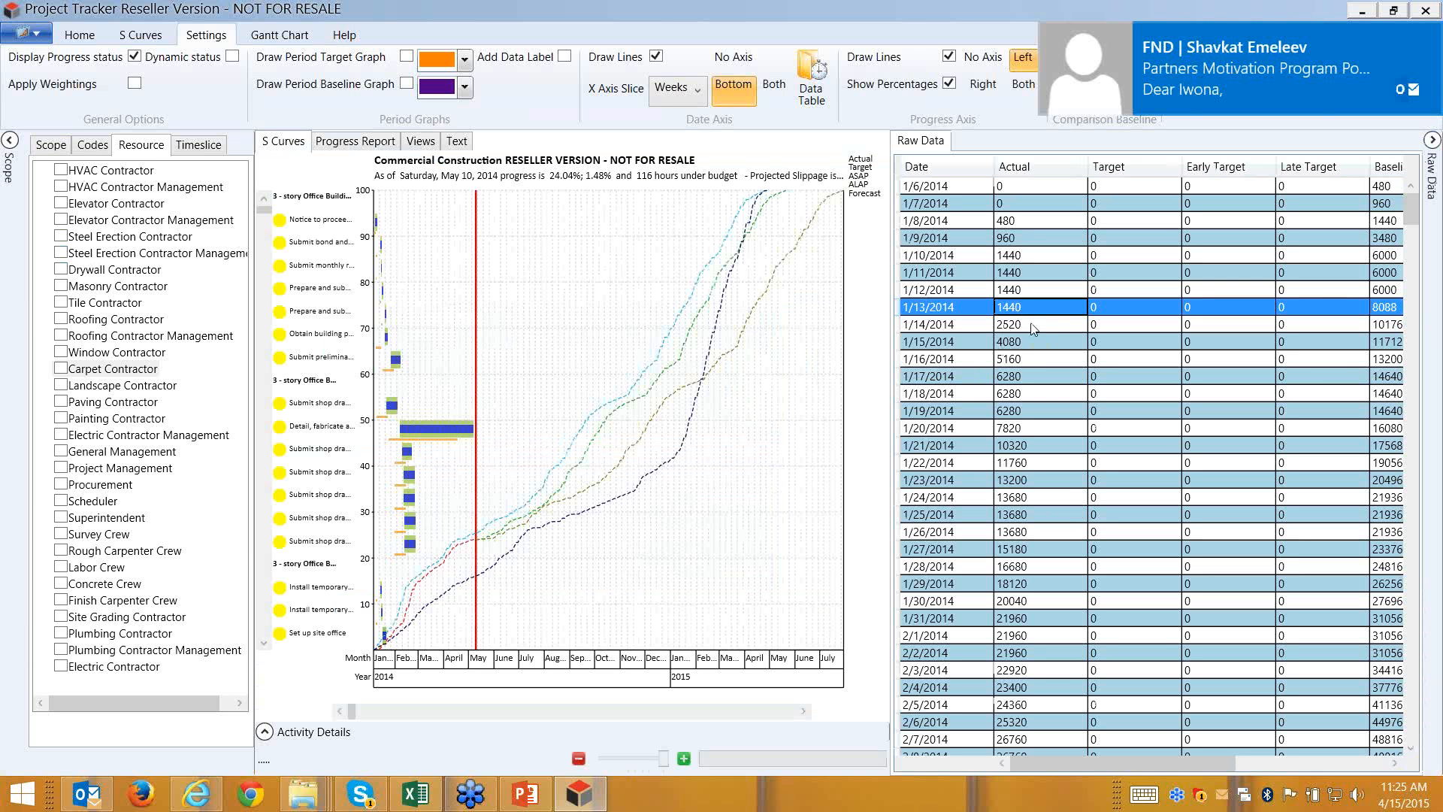
{"action": "left_click", "coordinate": [1033, 309]}
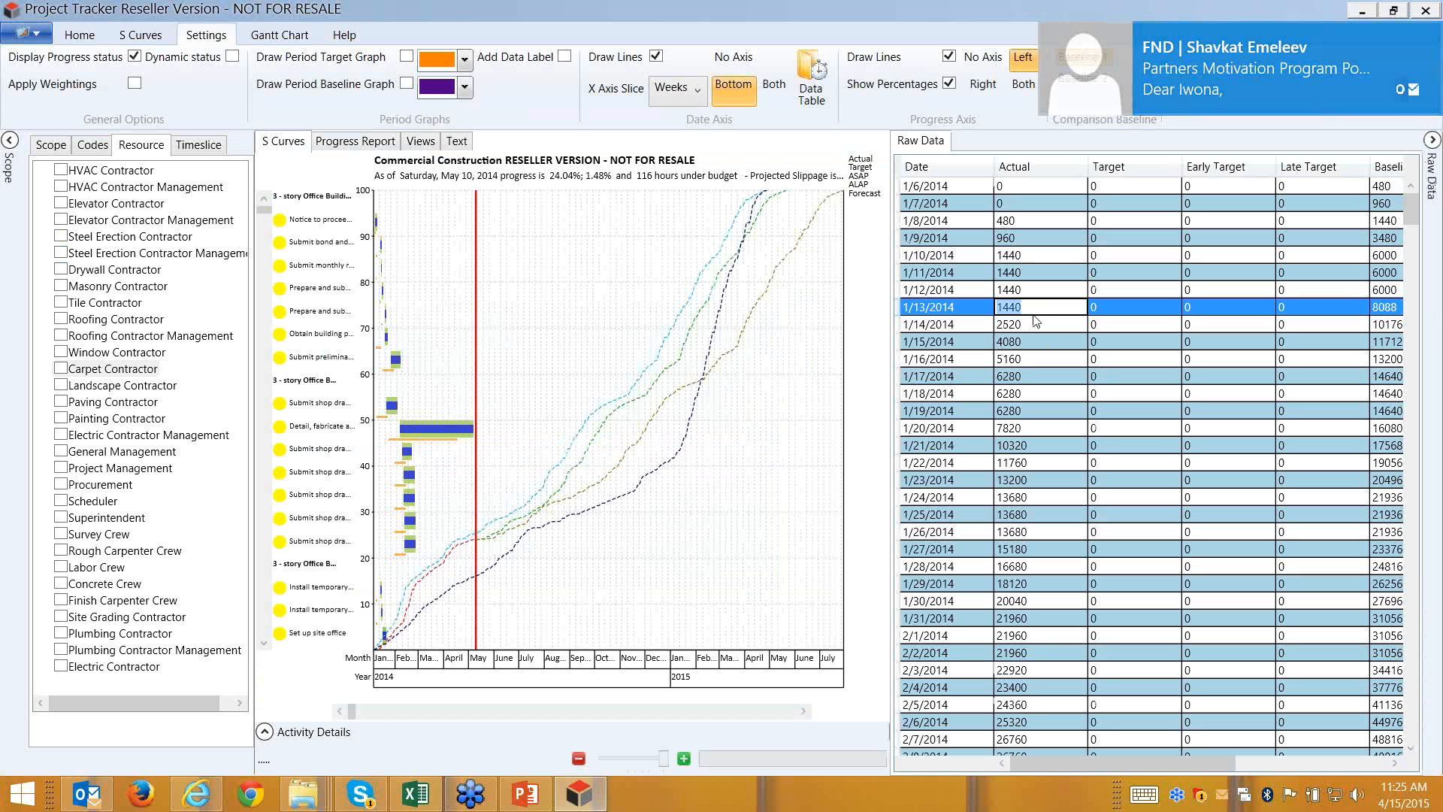
{"action": "type", "text": "5000"}
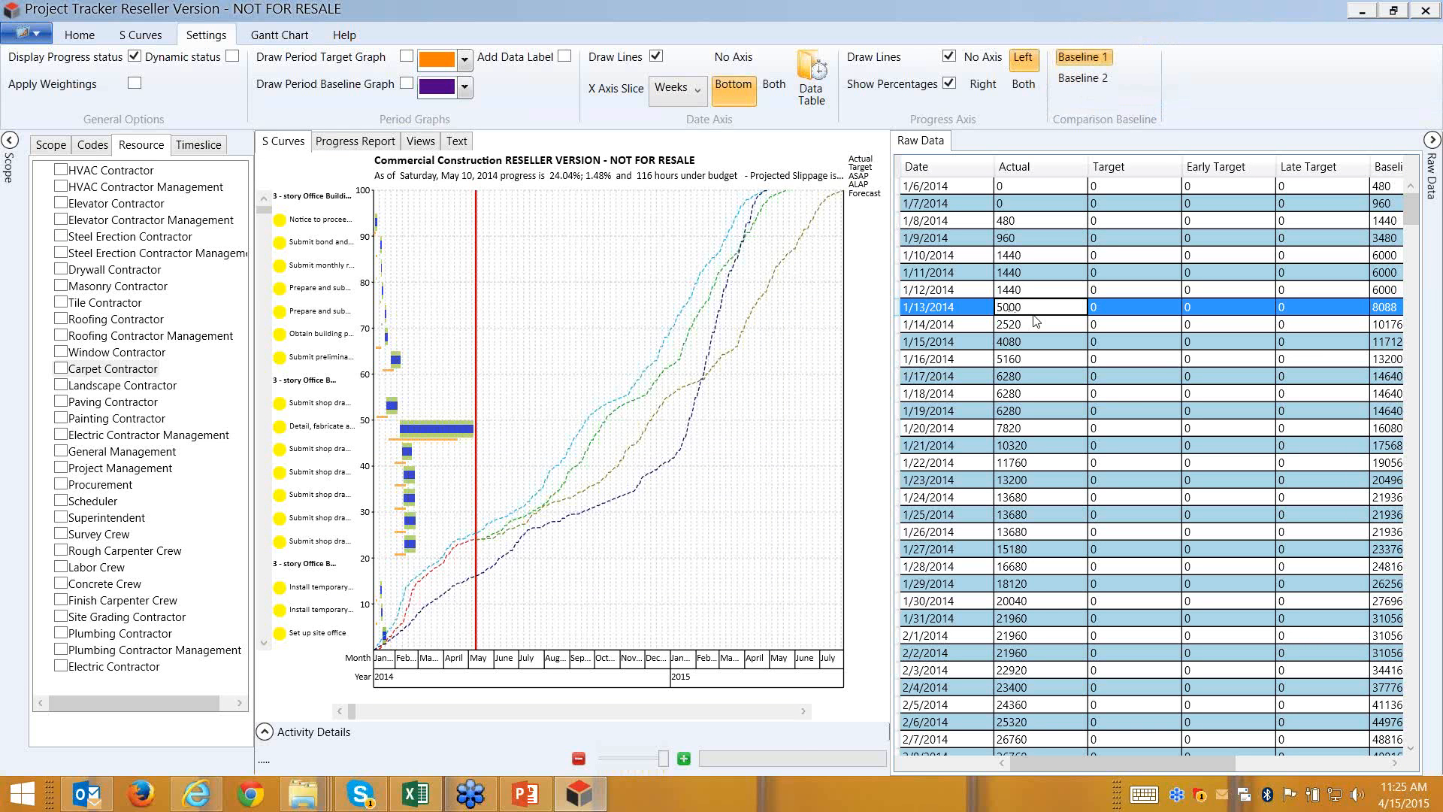
{"action": "key", "text": "Return"}
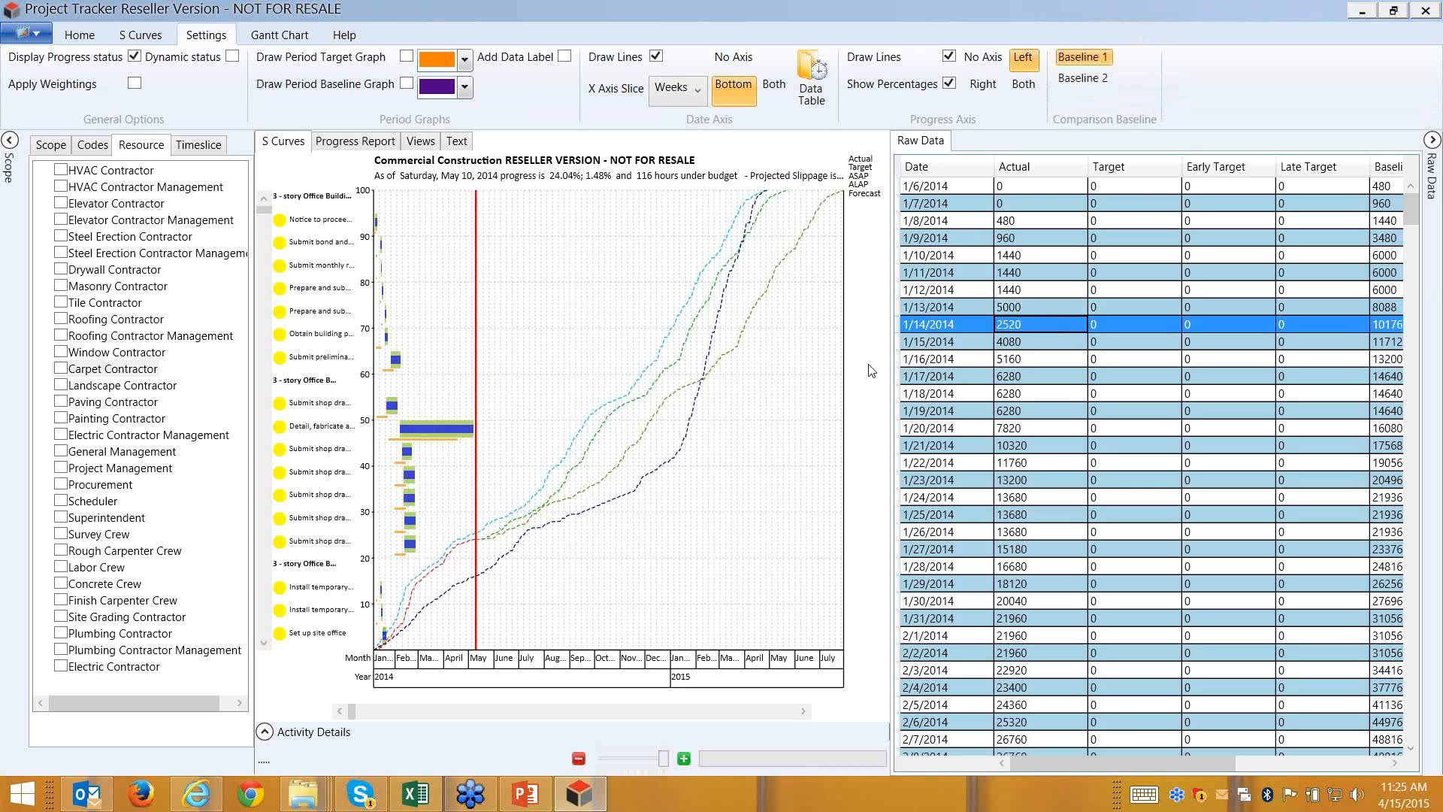
- Set the 1/13/2014 Actual value to 1447 and hide the raw data
{"action": "left_click", "coordinate": [1009, 306]}
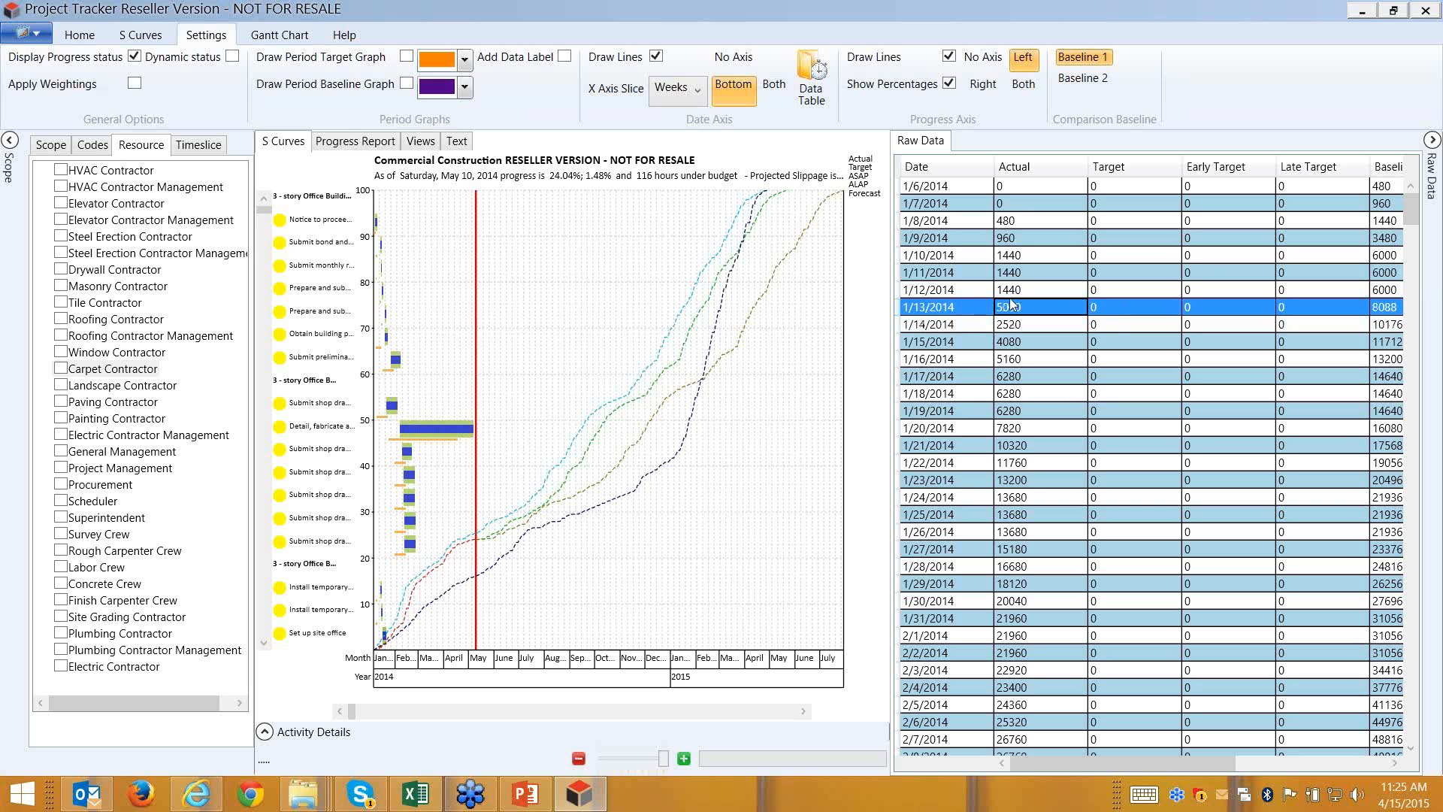
{"action": "type", "text": "14"}
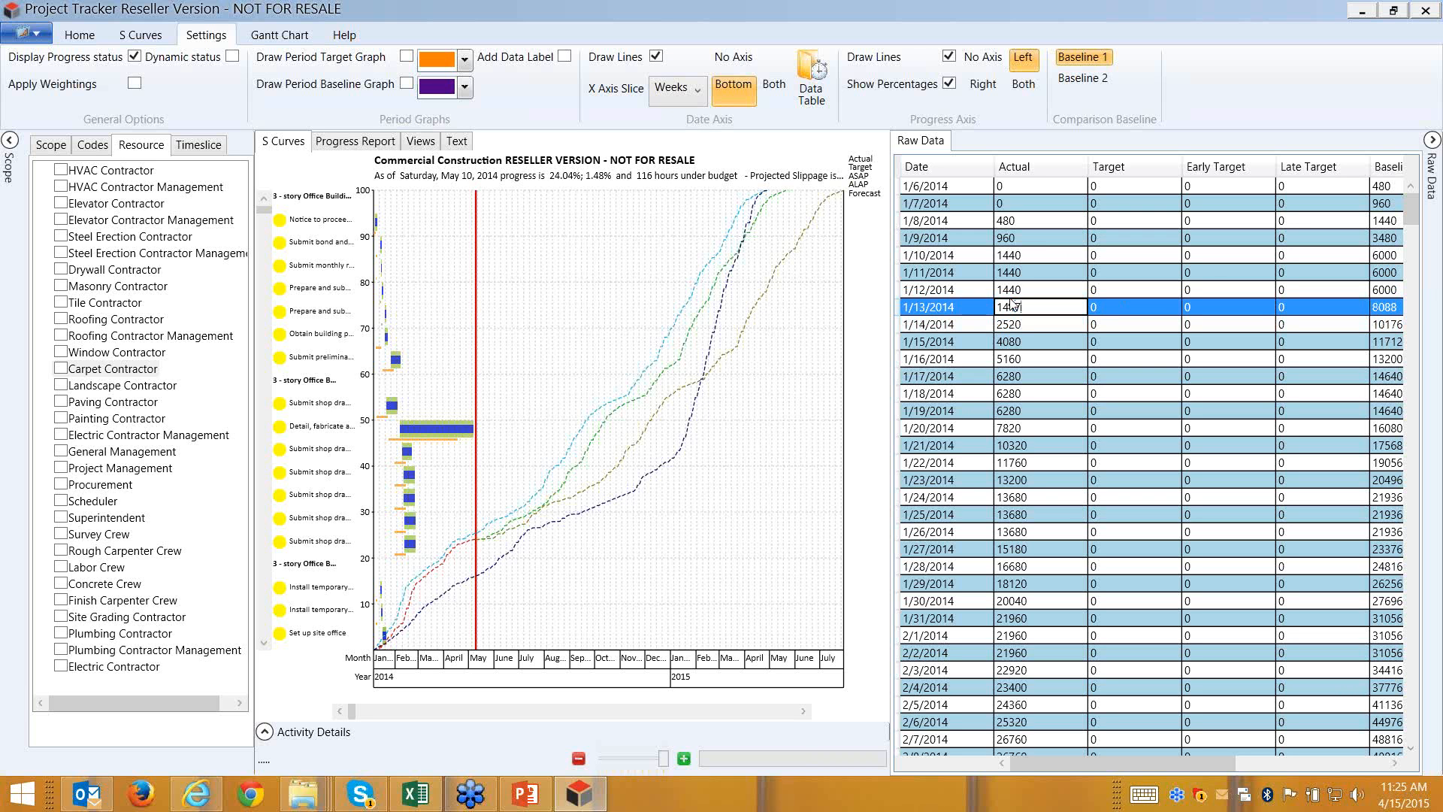
{"action": "type", "text": "47"}
{"action": "key", "text": "Return"}
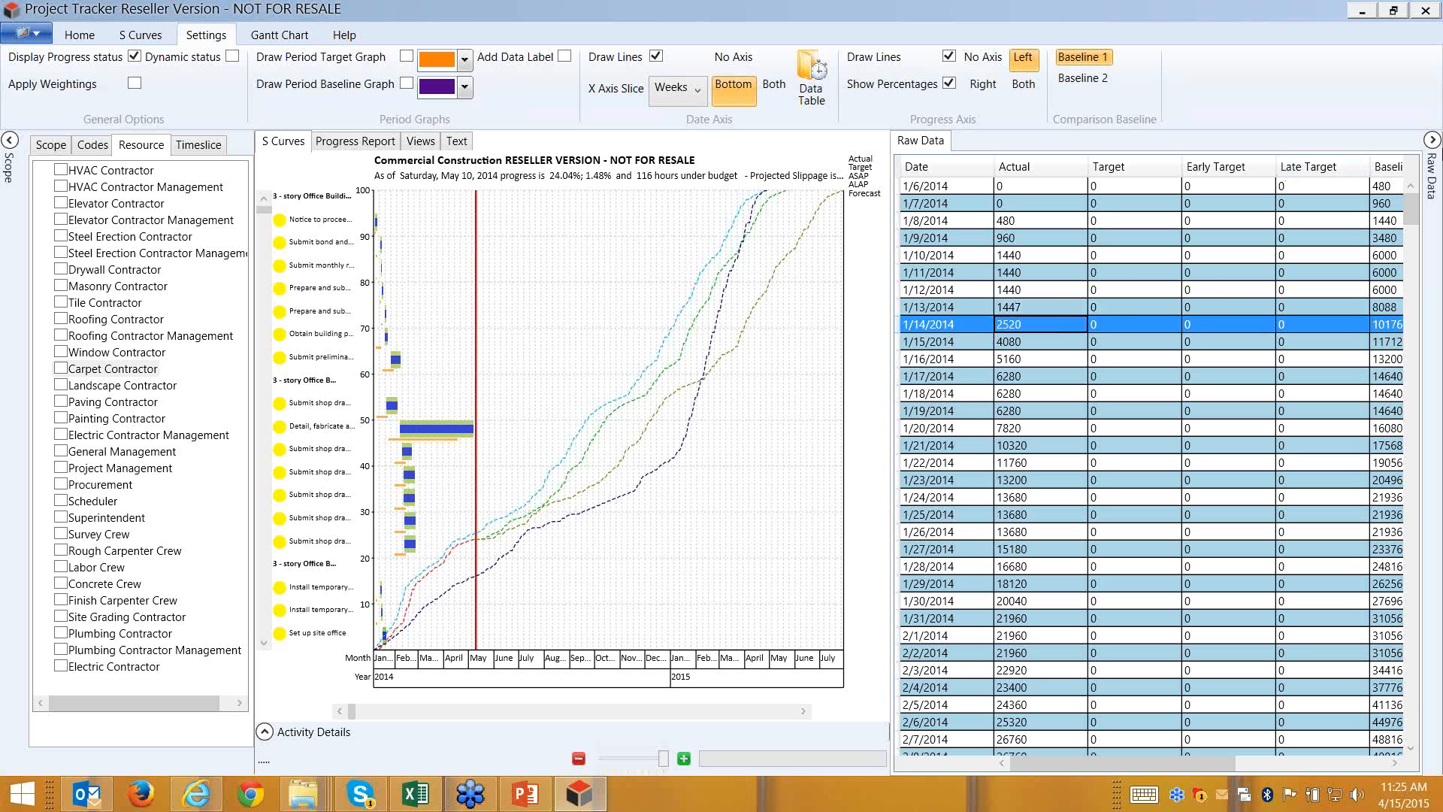
{"action": "left_click", "coordinate": [1432, 141]}
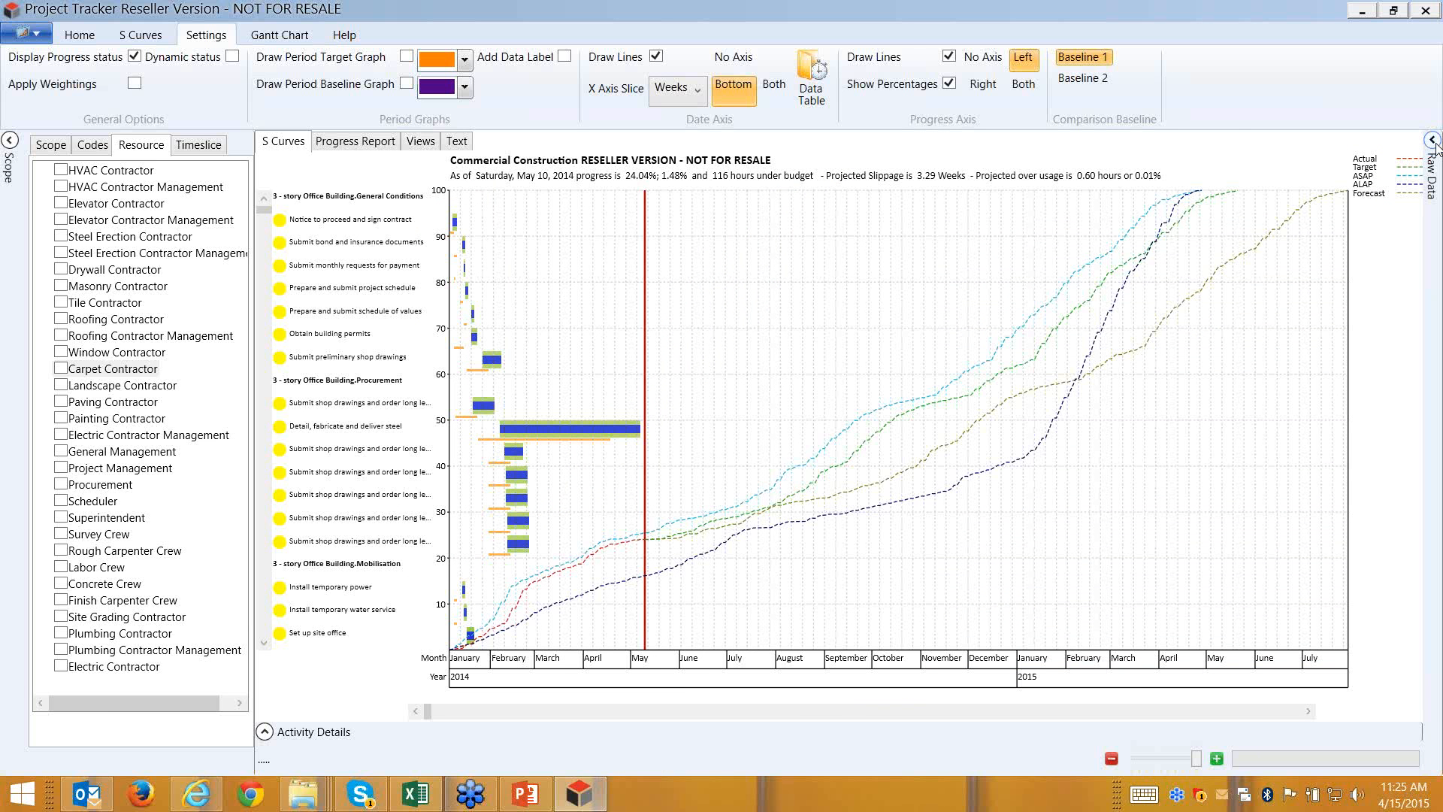
- Switch the comparison baseline to Baseline 2, and restore the comparison with Baseline 1
{"action": "left_click", "coordinate": [1095, 78]}
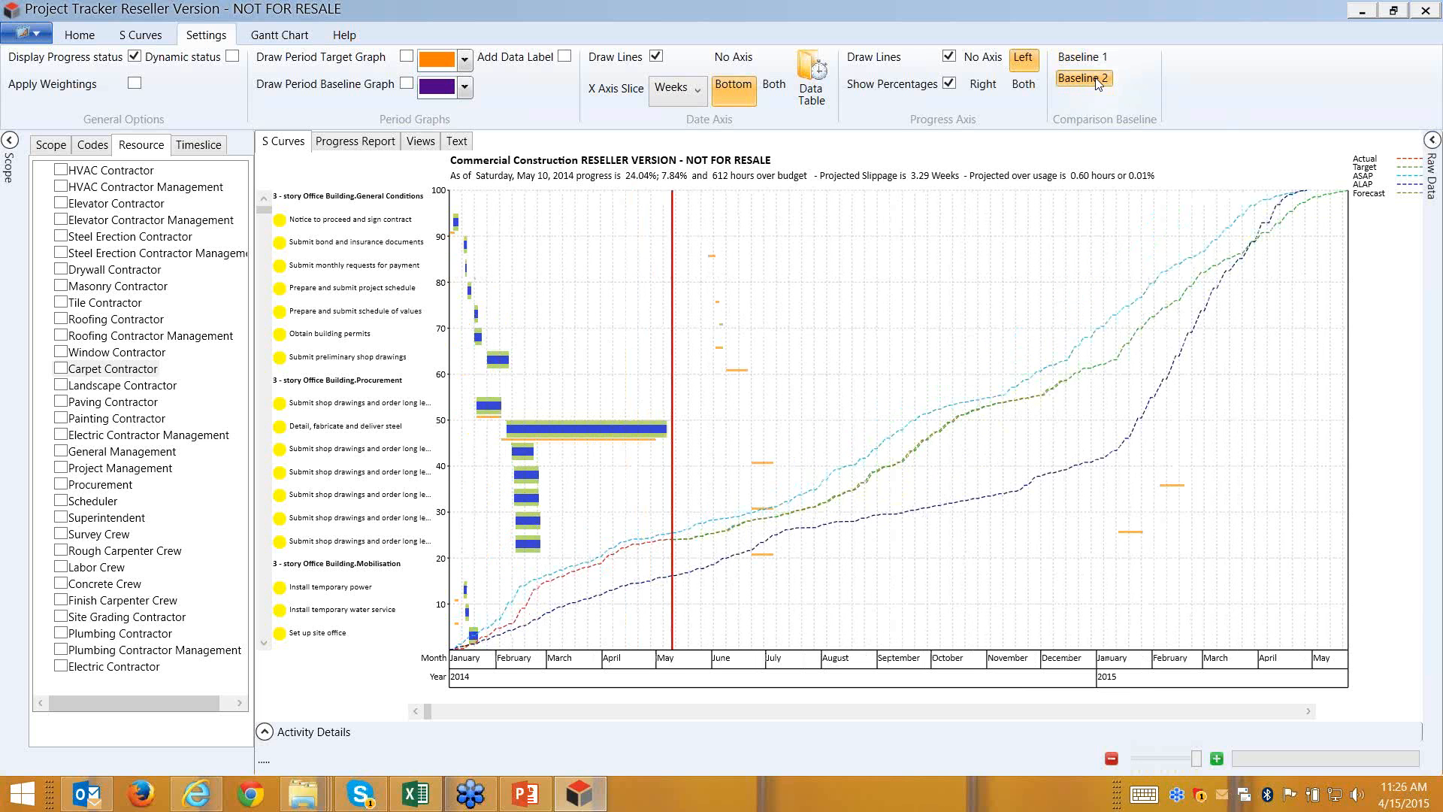
{"action": "left_click", "coordinate": [1095, 79]}
{"action": "left_click", "coordinate": [1095, 85]}
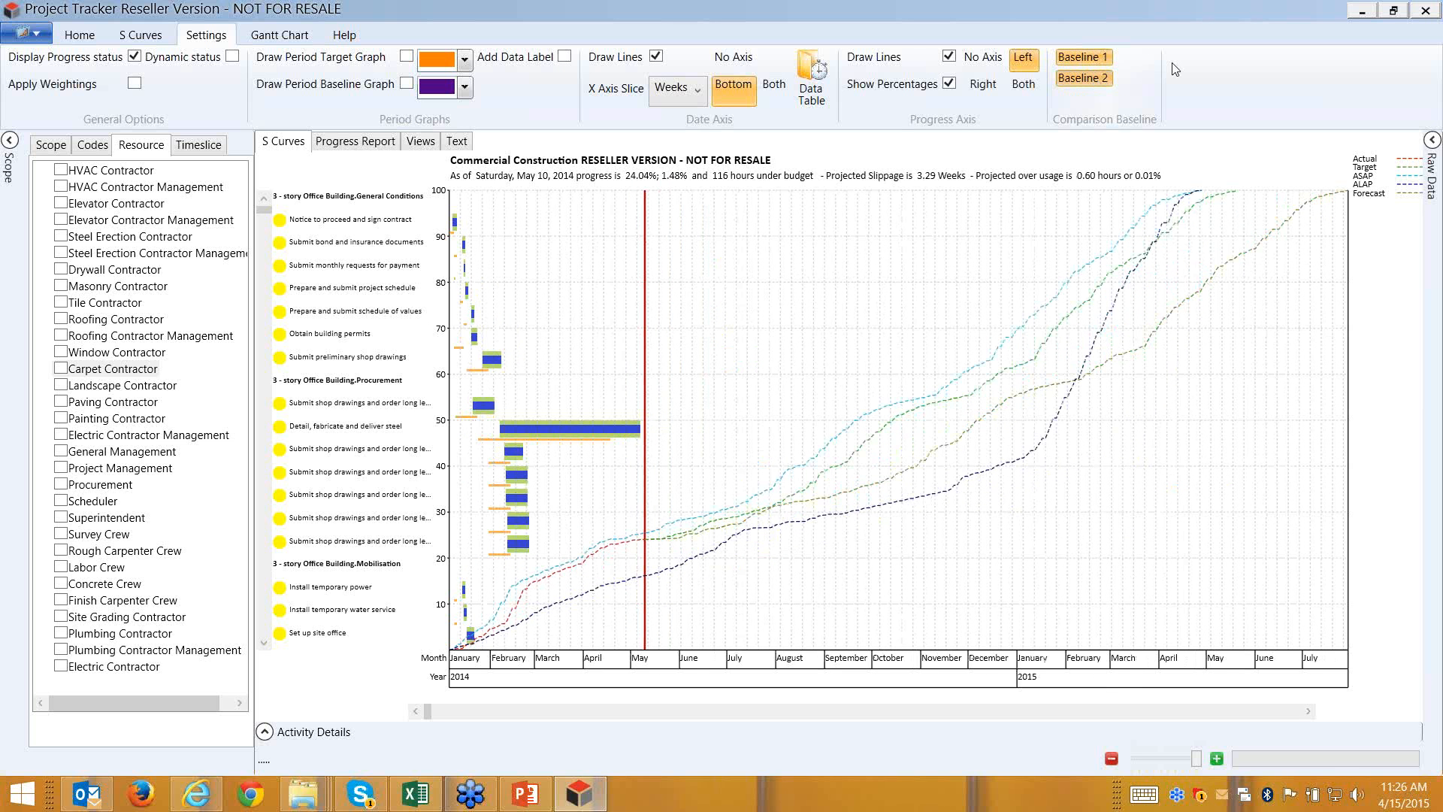